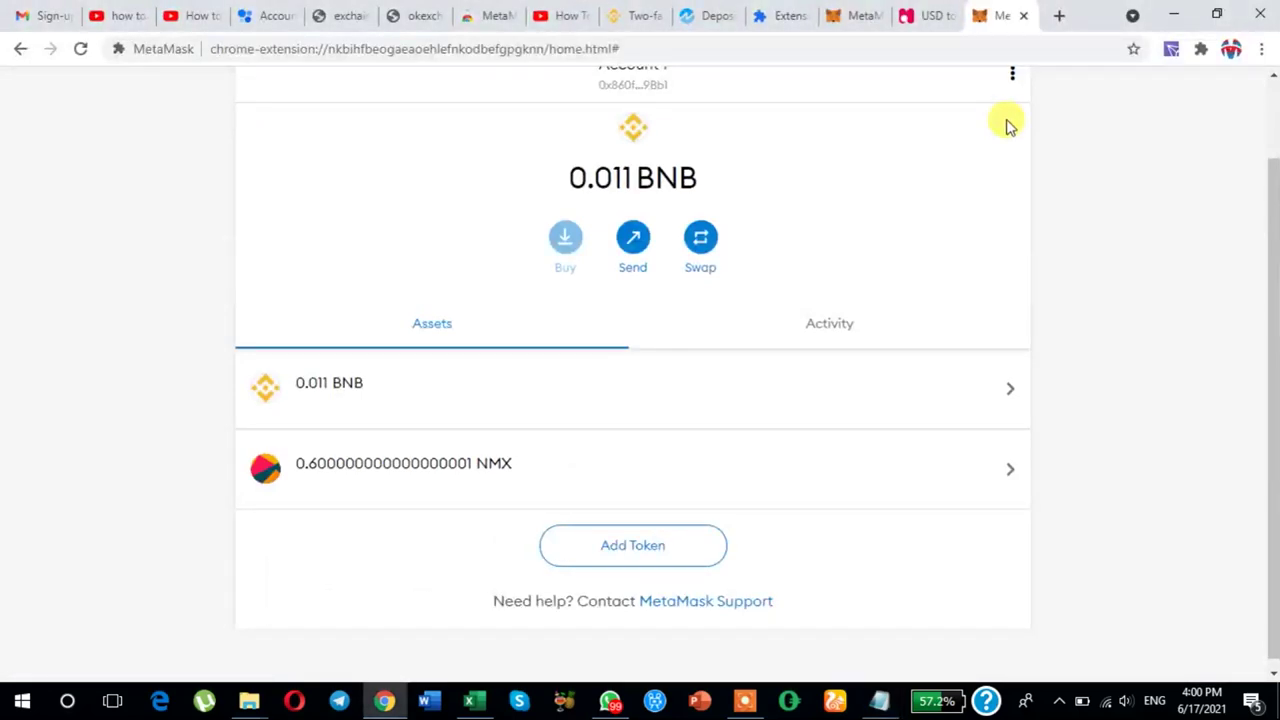
- Keep MetaMask on Binance Smart Chain Mainnet, copy the account address, and switch to the Notepad notes
{"action": "scroll", "coordinate": [930, 185], "scroll_direction": "up", "scroll_amount": 1}
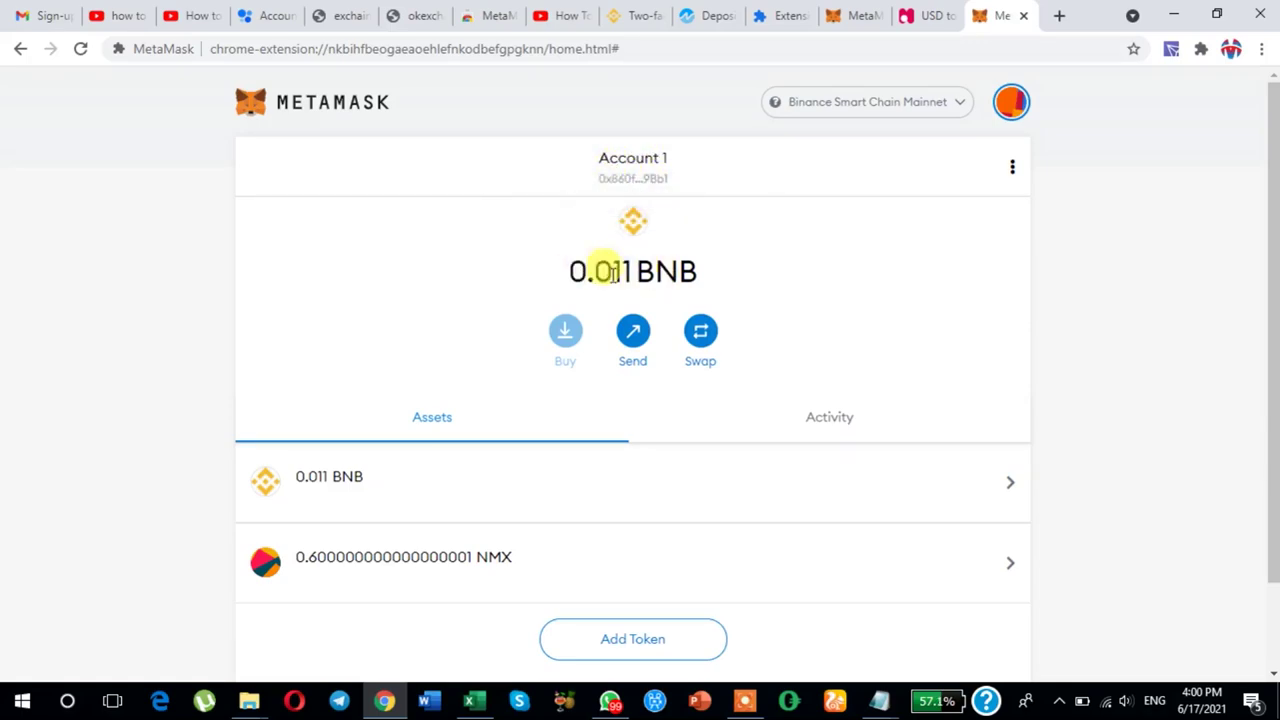
{"action": "left_click", "coordinate": [958, 110]}
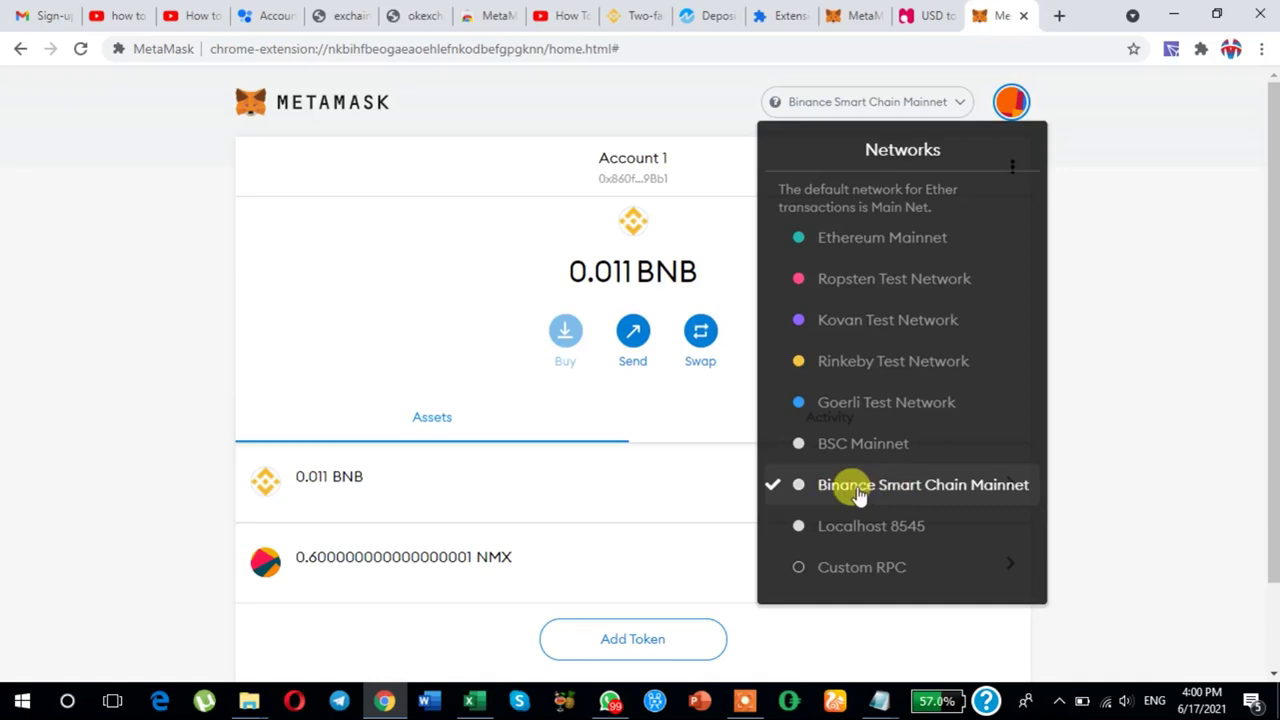
{"action": "left_click", "coordinate": [857, 492]}
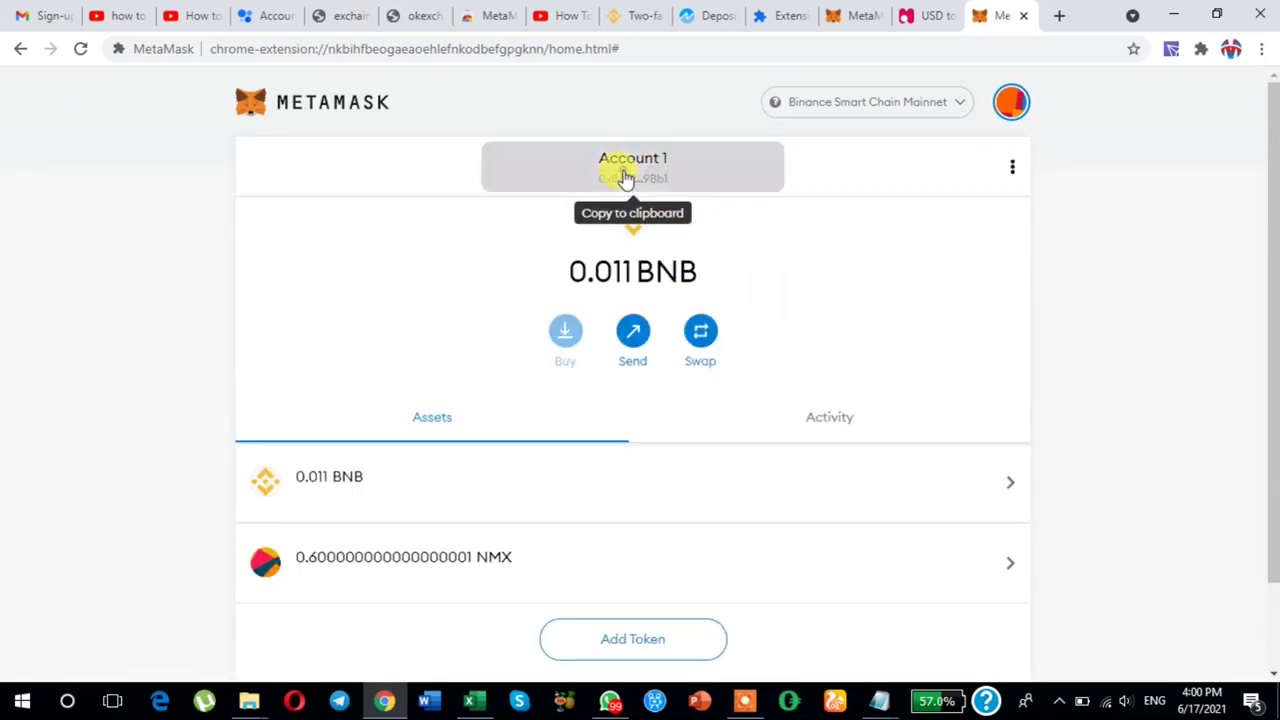
{"action": "left_click", "coordinate": [374, 704]}
{"action": "left_click", "coordinate": [8, 285]}
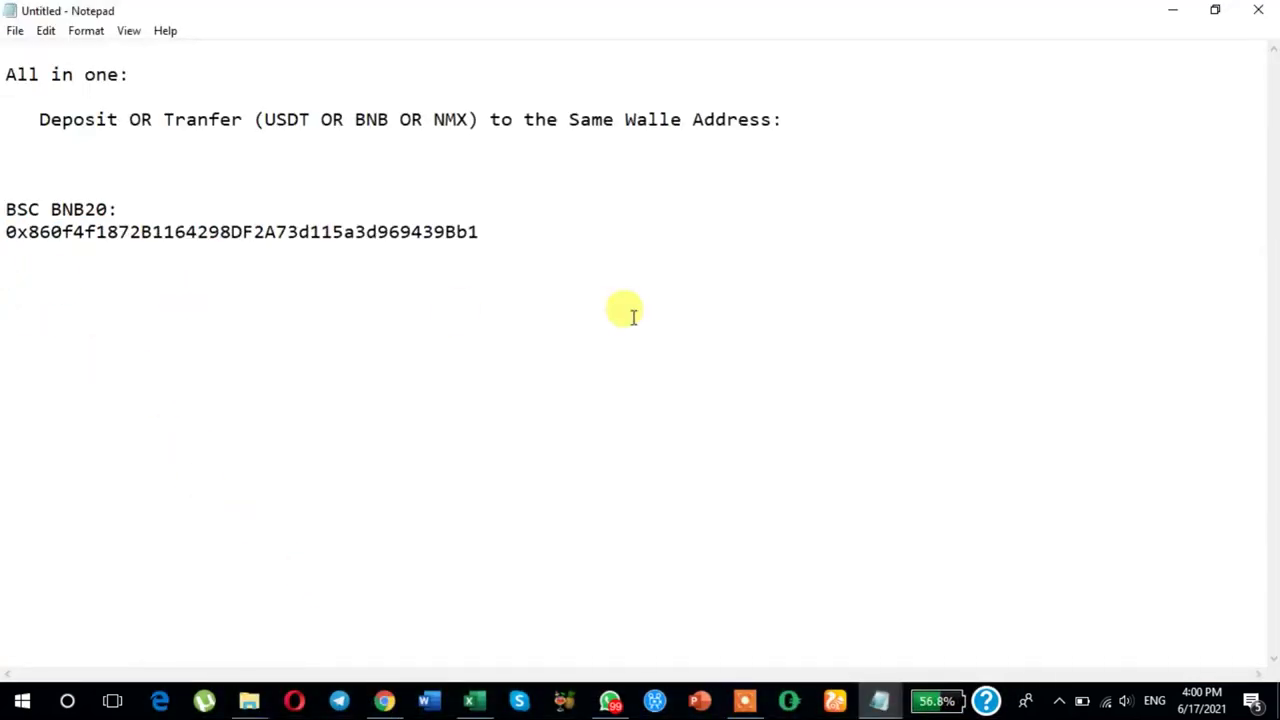
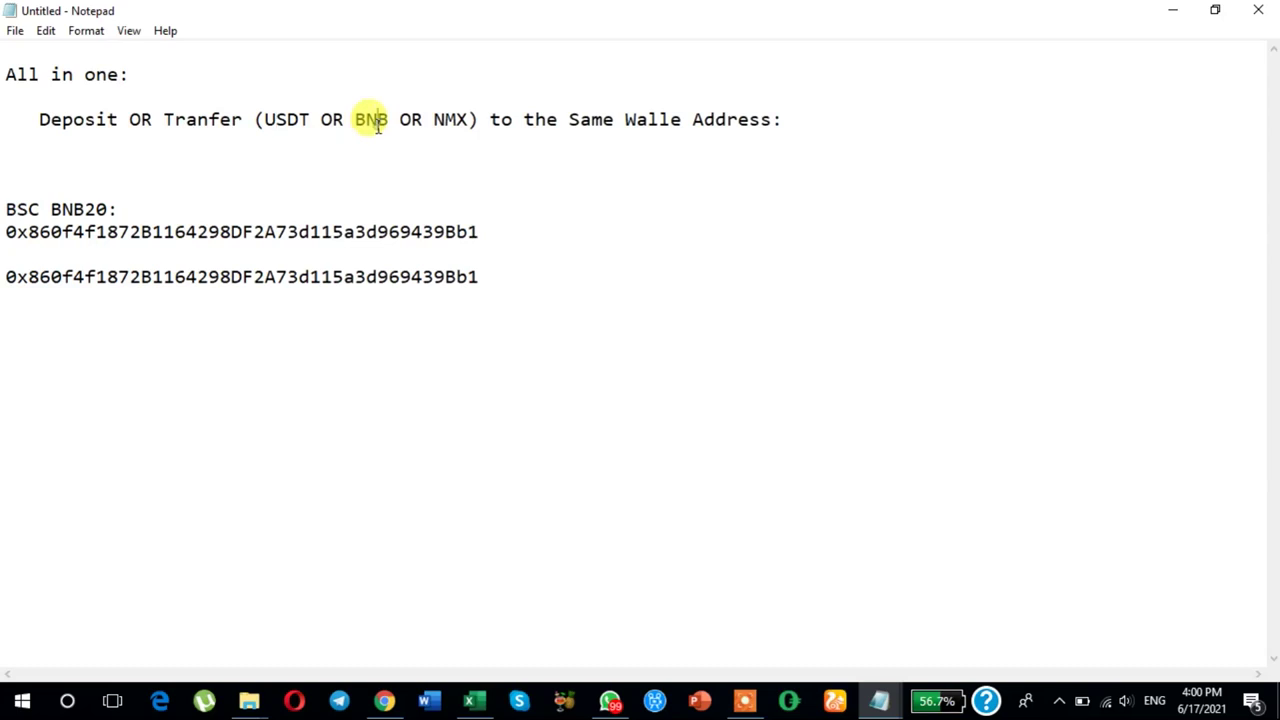
- Paste the wallet address below the BSC BNB20 label, compare it with the noted address, then return to Chrome
{"action": "left_click", "coordinate": [444, 122]}
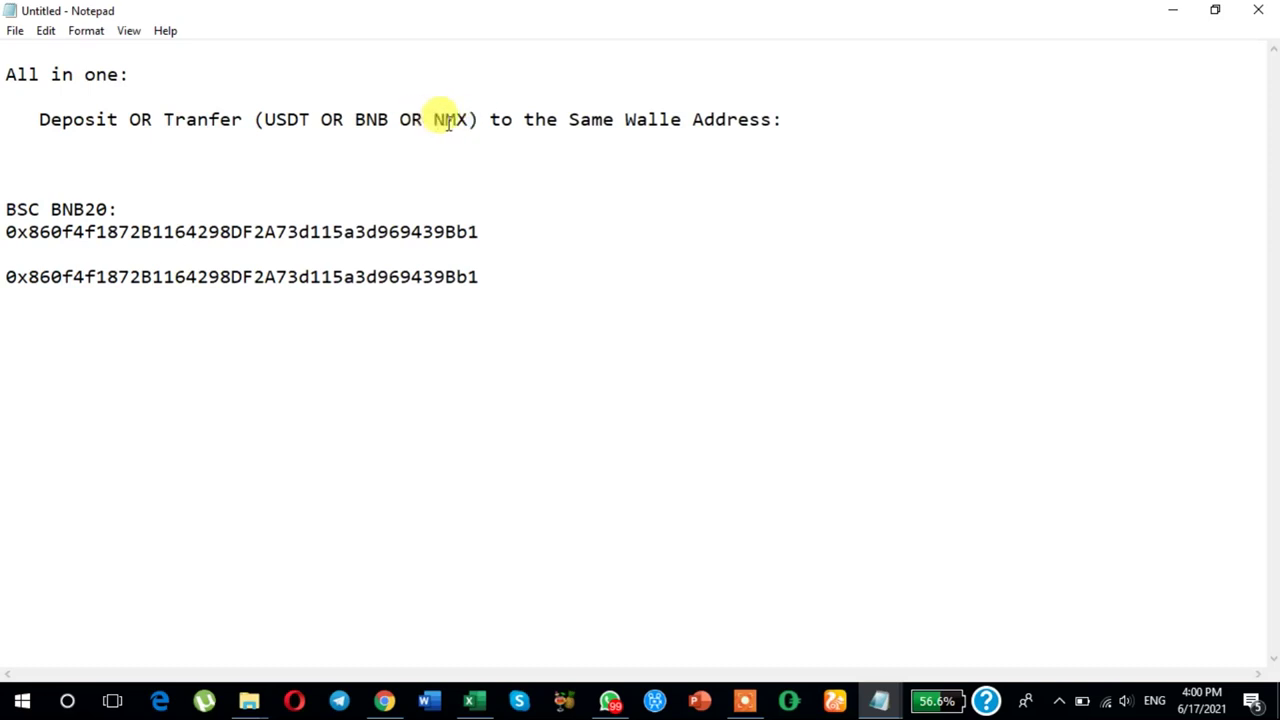
{"action": "left_click_drag", "start_coordinate": [4, 209], "coordinate": [107, 209]}
{"action": "left_click", "coordinate": [107, 209]}
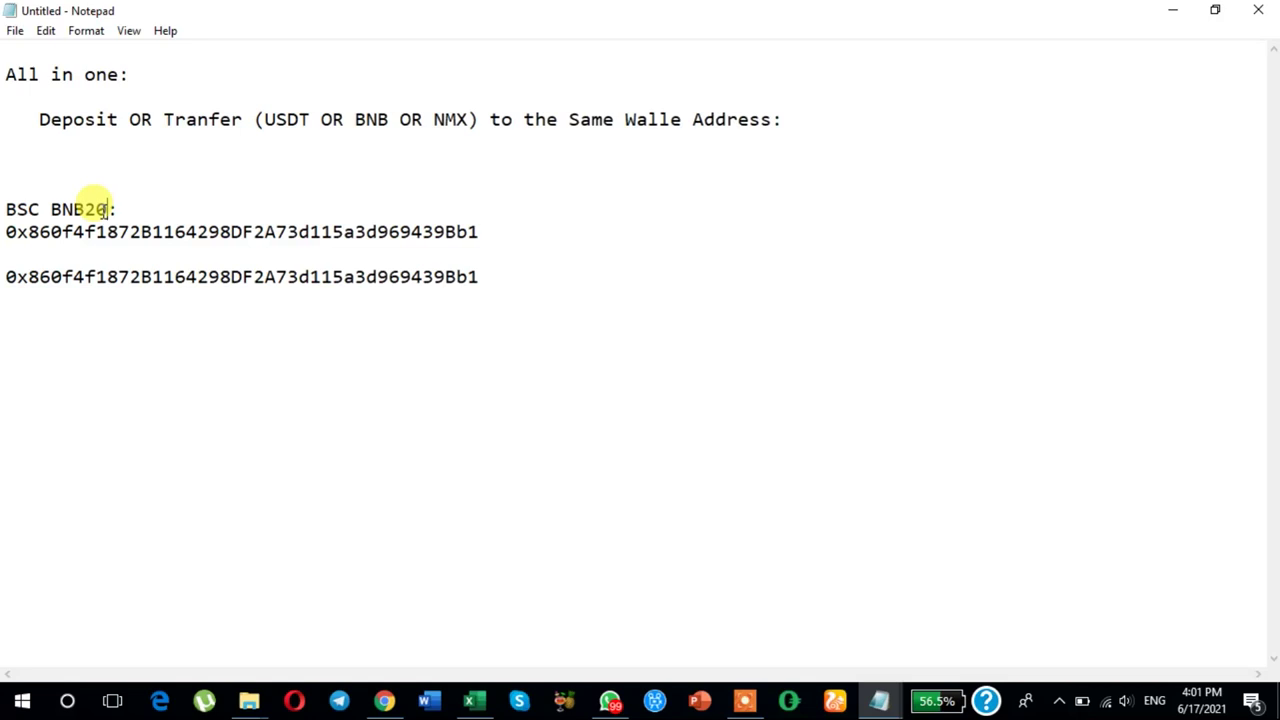
{"action": "left_click_drag", "start_coordinate": [6, 209], "coordinate": [33, 211]}
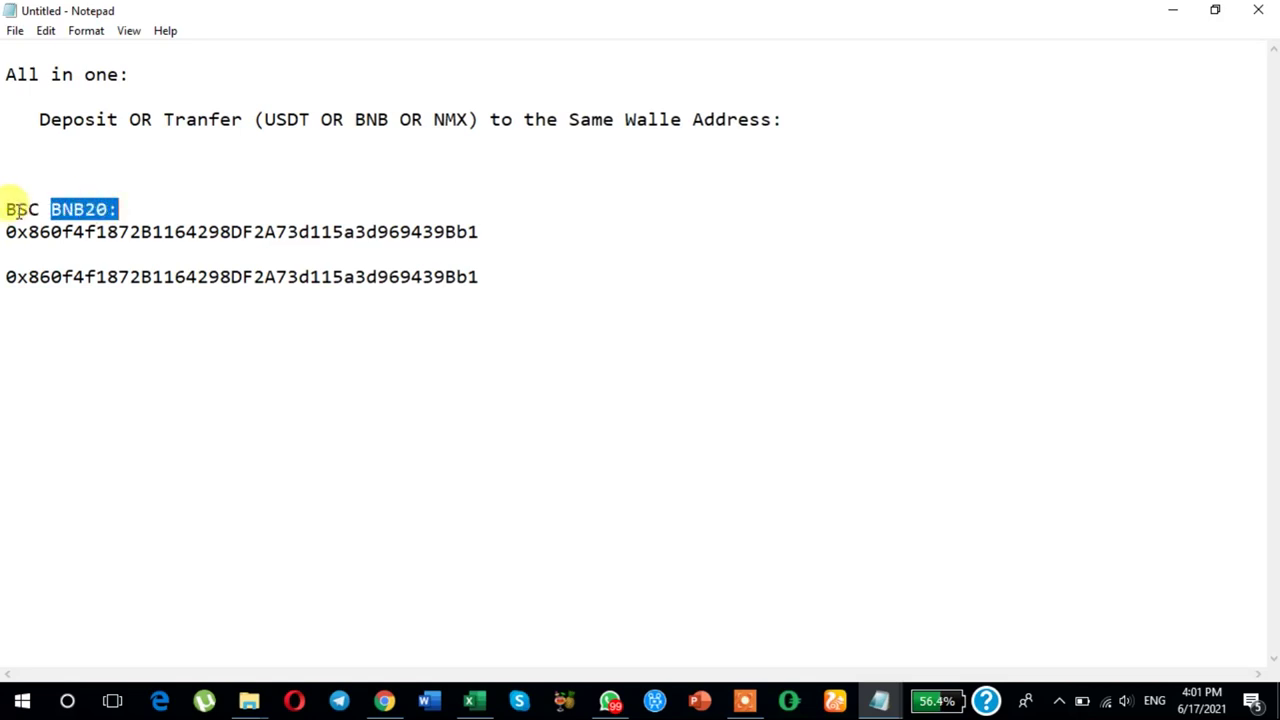
{"action": "left_click_drag", "start_coordinate": [6, 277], "coordinate": [523, 283]}
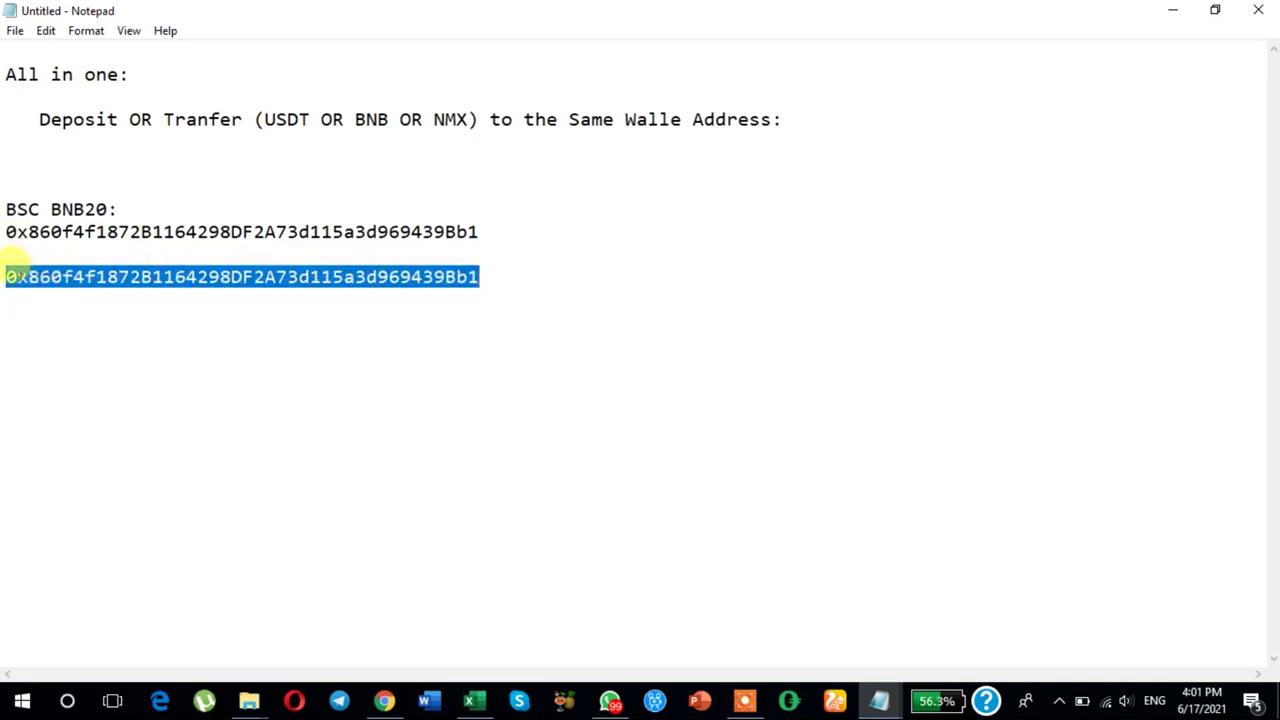
{"action": "left_click", "coordinate": [243, 277]}
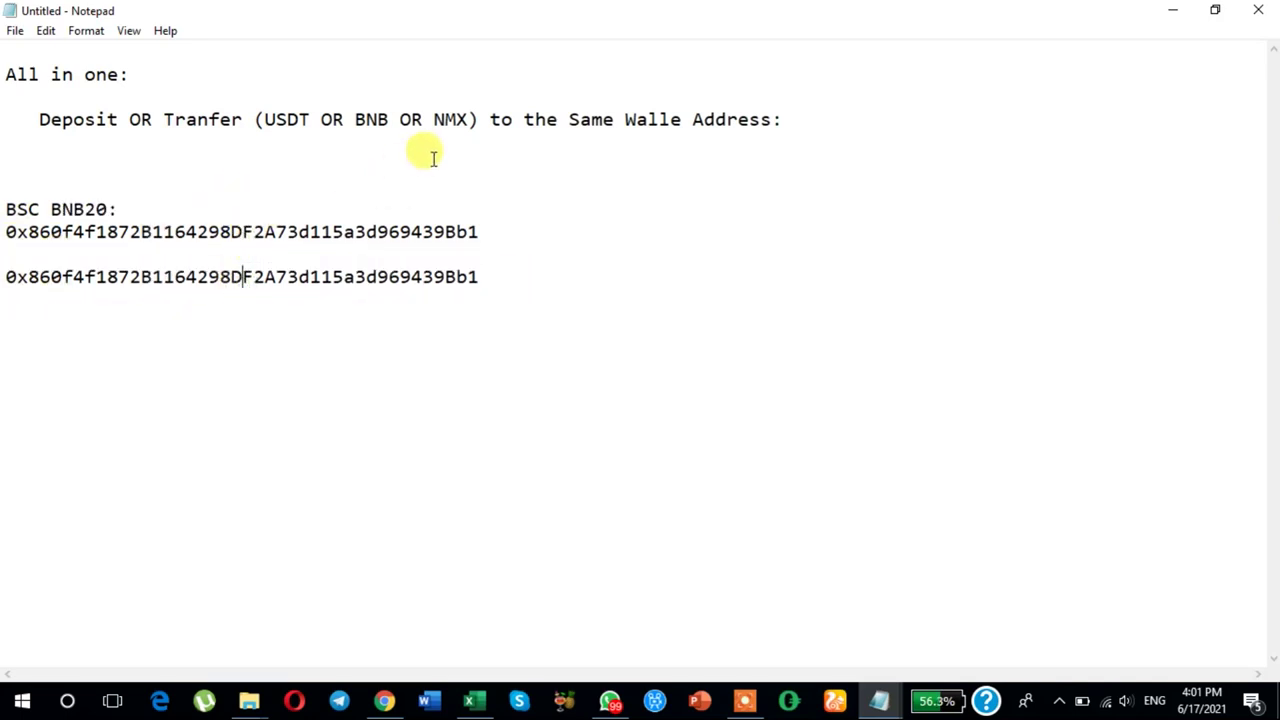
{"action": "left_click_drag", "start_coordinate": [433, 121], "coordinate": [466, 122]}
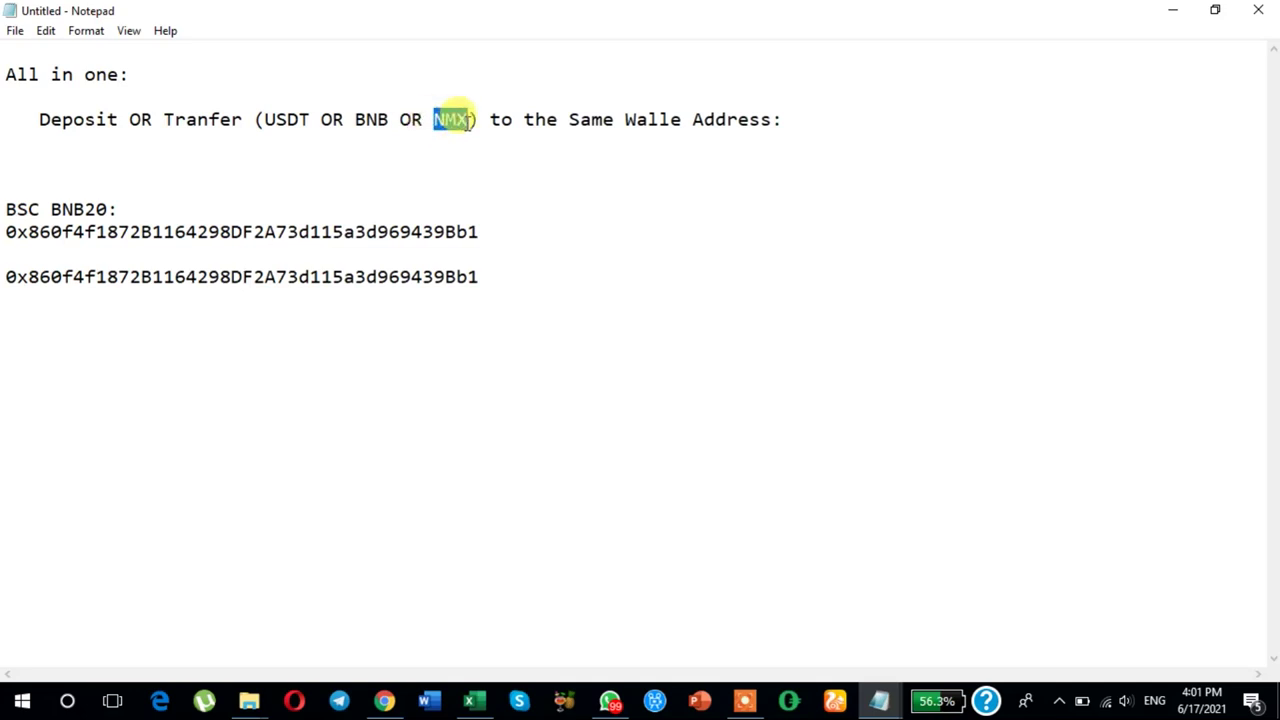
{"action": "left_click_drag", "start_coordinate": [9, 262], "coordinate": [500, 288]}
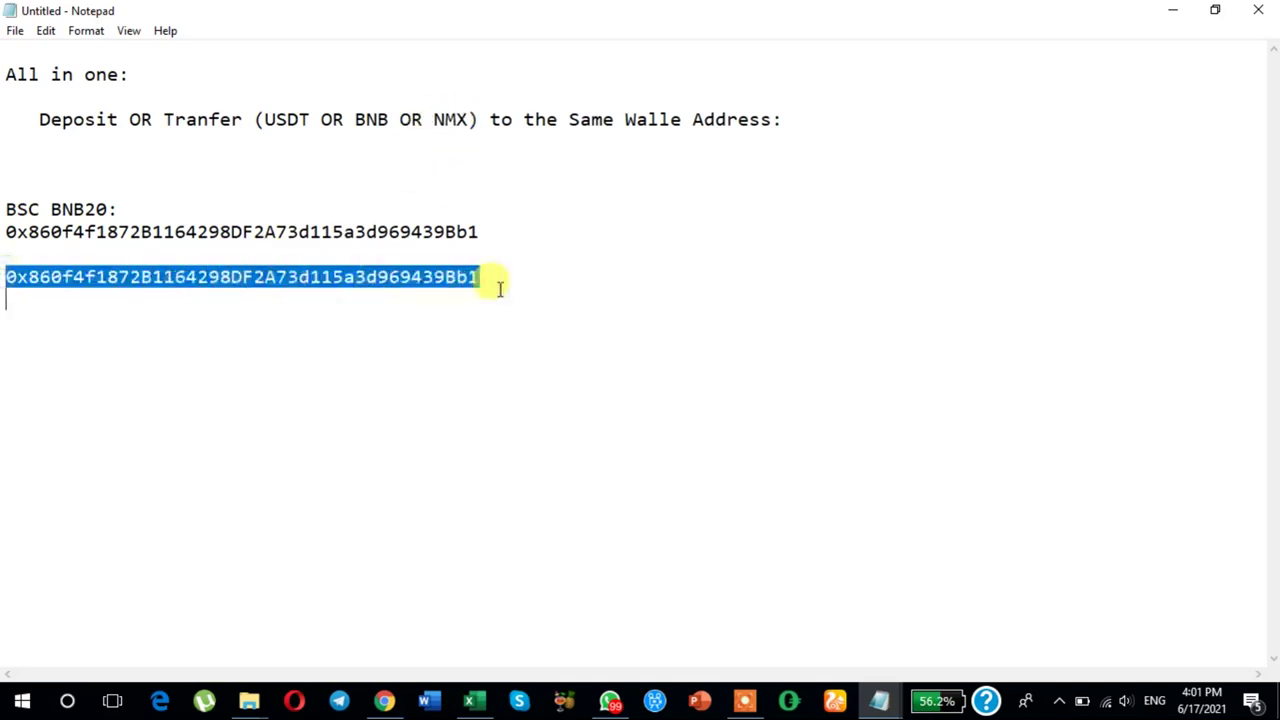
{"action": "left_click", "coordinate": [384, 700]}
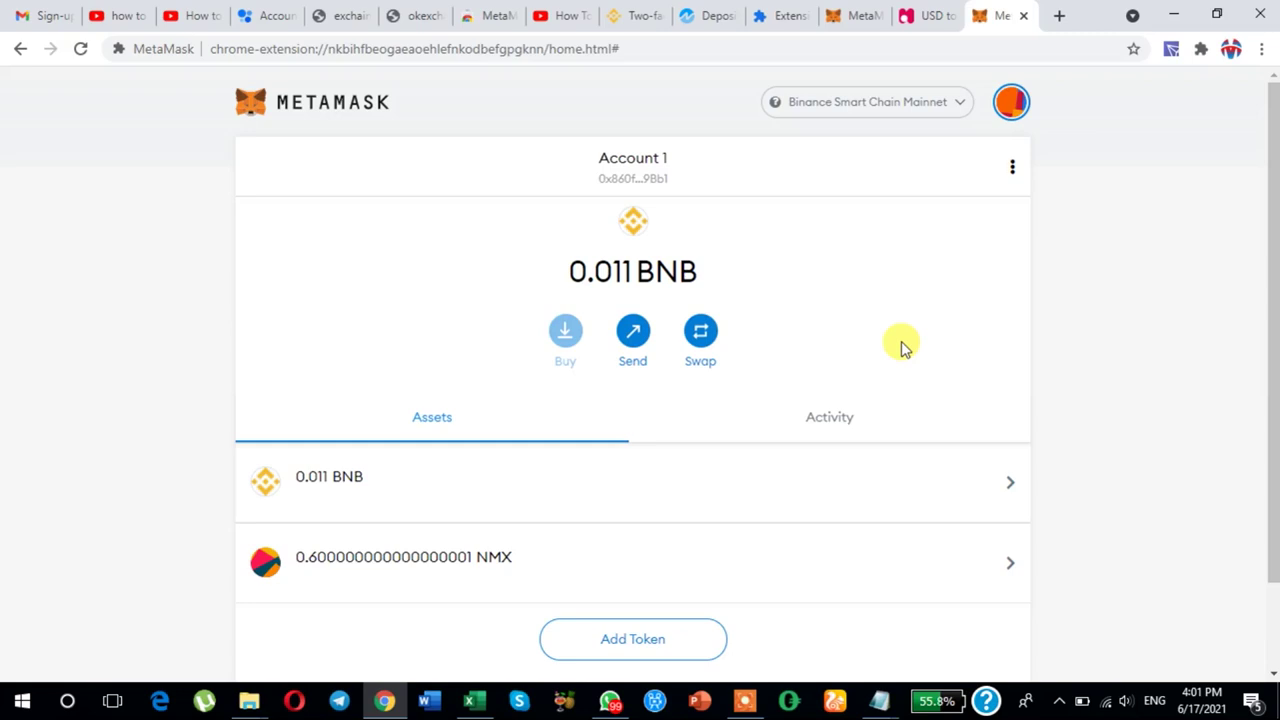
- Turn the MetaMask extension off and back on from its extension details page
{"action": "scroll", "coordinate": [894, 443], "scroll_direction": "down", "scroll_amount": 1}
{"action": "scroll", "coordinate": [894, 443], "scroll_direction": "up", "scroll_amount": 1}
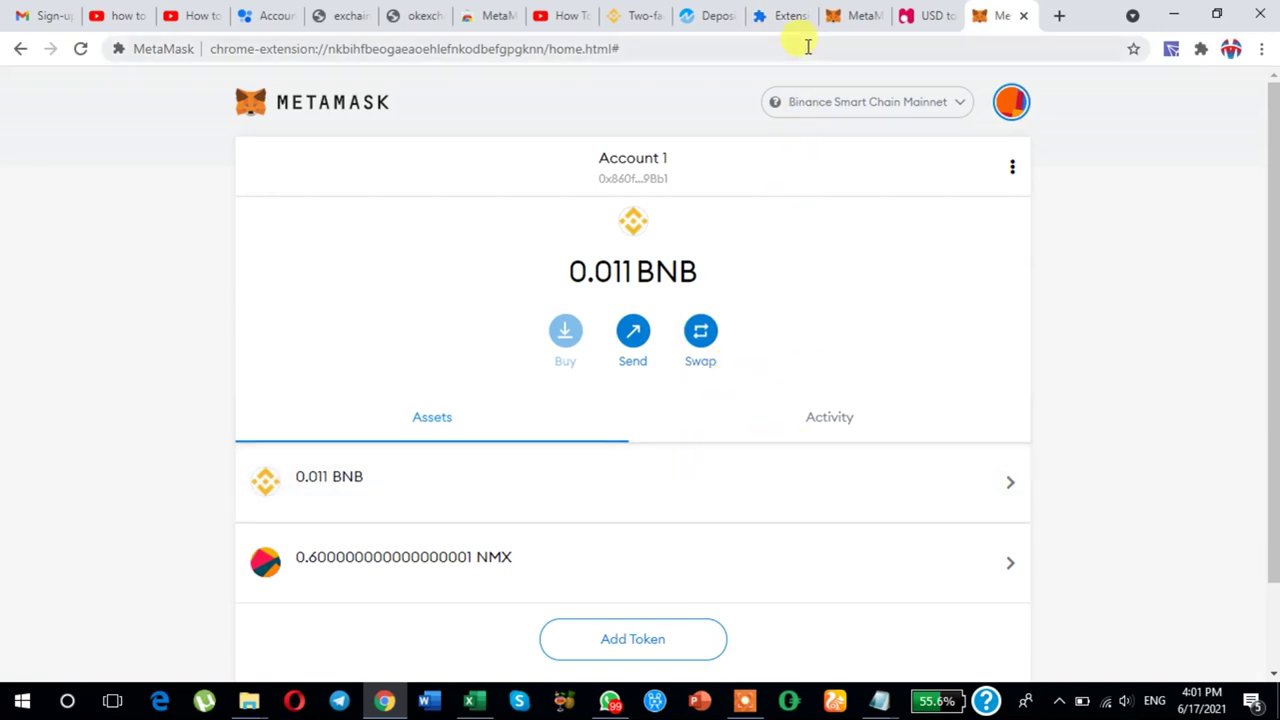
{"action": "left_click", "coordinate": [770, 20]}
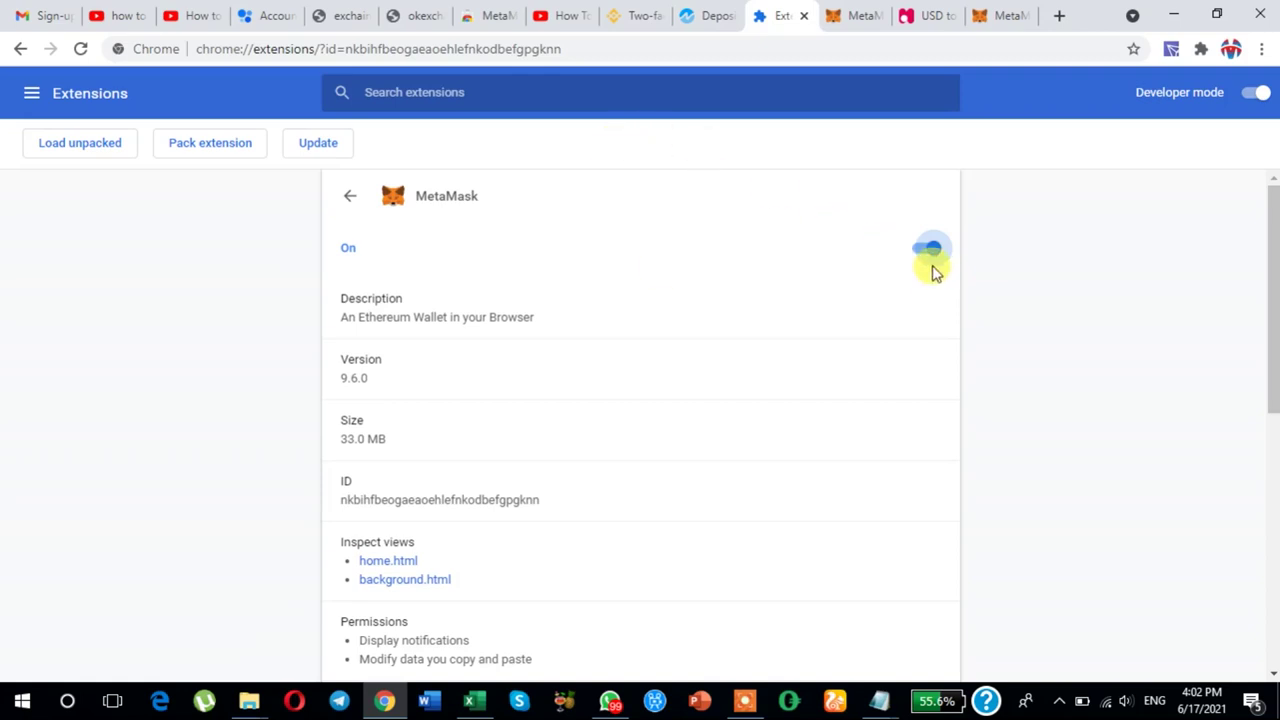
{"action": "left_click", "coordinate": [921, 256]}
{"action": "left_click", "coordinate": [932, 252]}
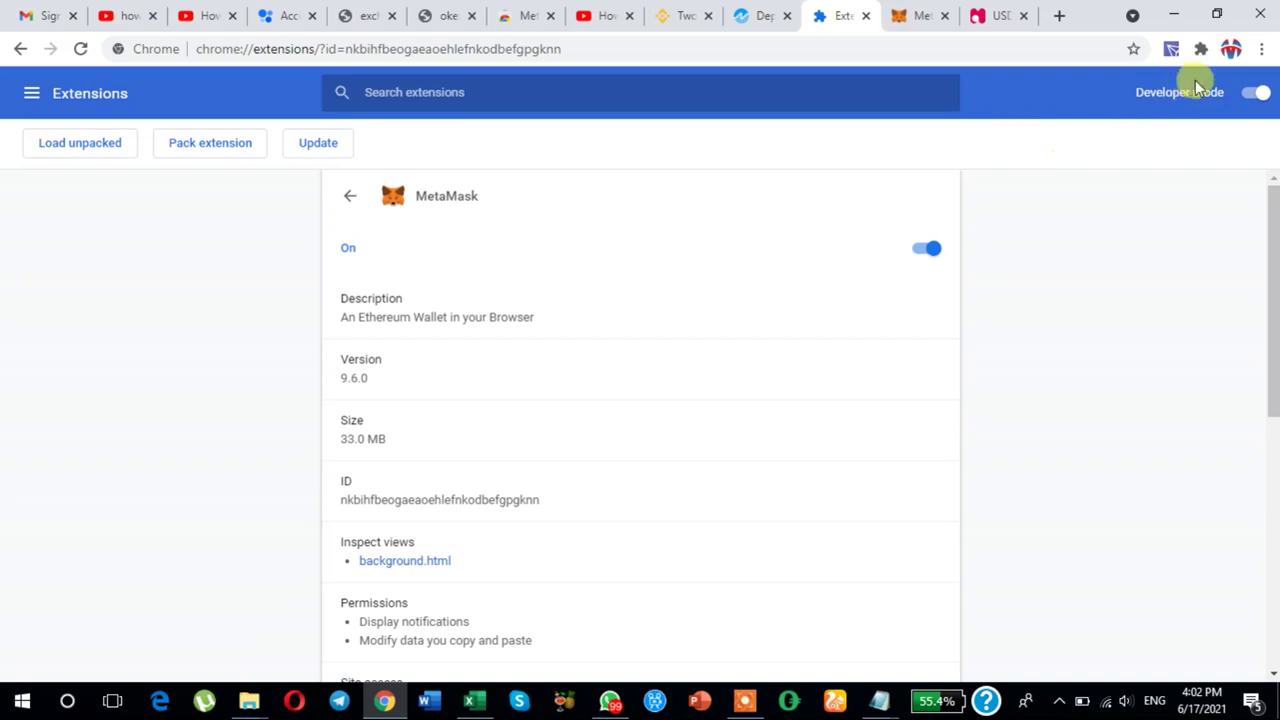
- Launch MetaMask from the extensions menu and choose to restore it from the recovery phrase
{"action": "left_click", "coordinate": [1200, 52]}
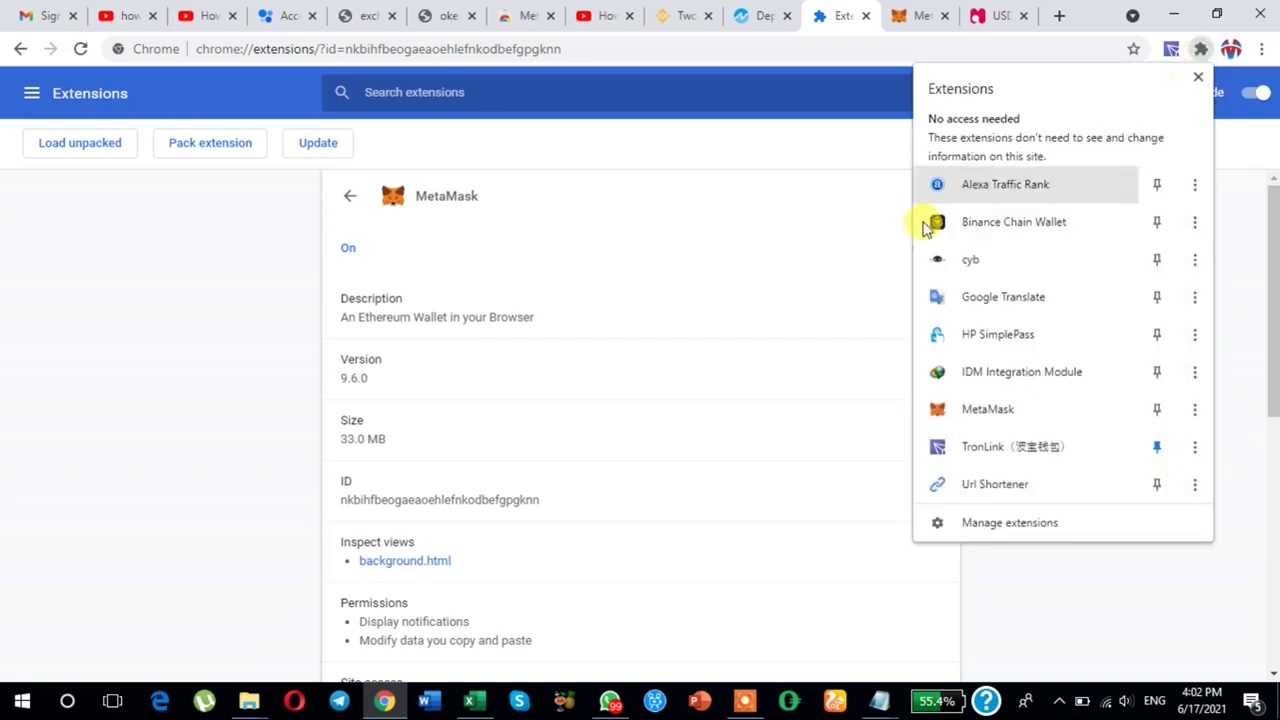
{"action": "left_click", "coordinate": [987, 411]}
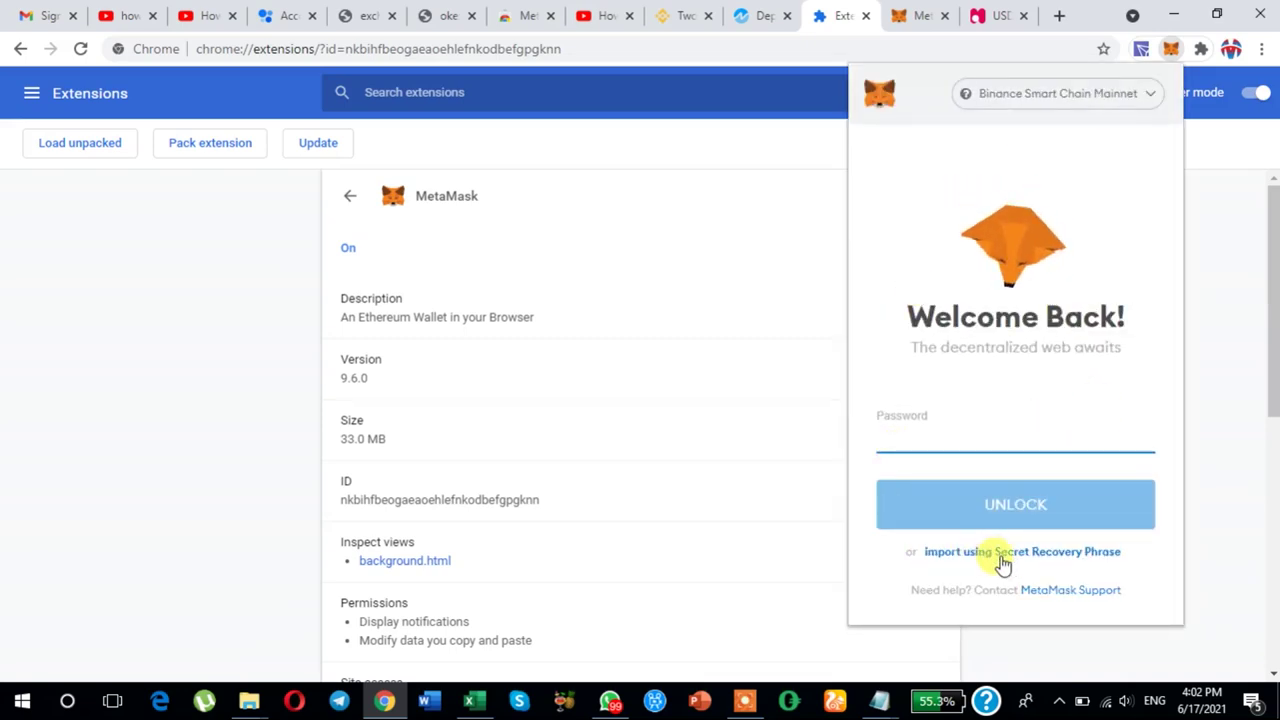
{"action": "left_click", "coordinate": [1100, 552]}
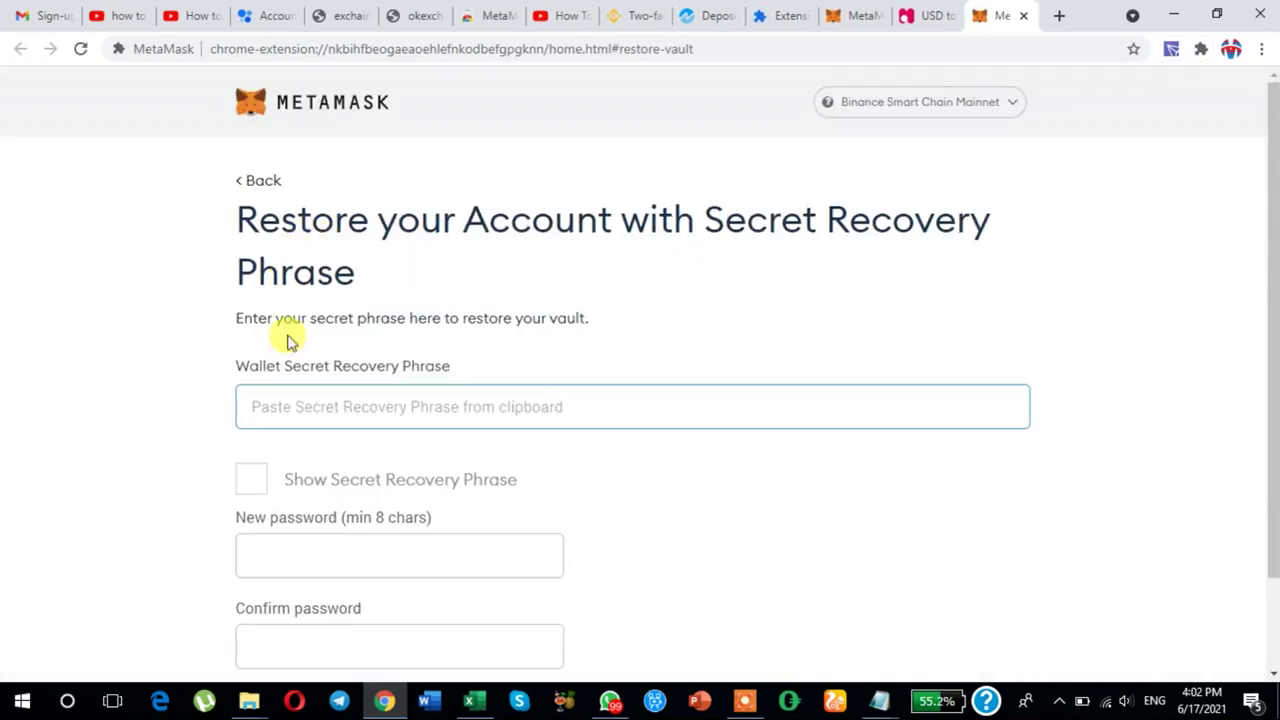
- Paste the secret recovery phrase, enter and confirm a new password, and restore the wallet
{"action": "left_click", "coordinate": [402, 414]}
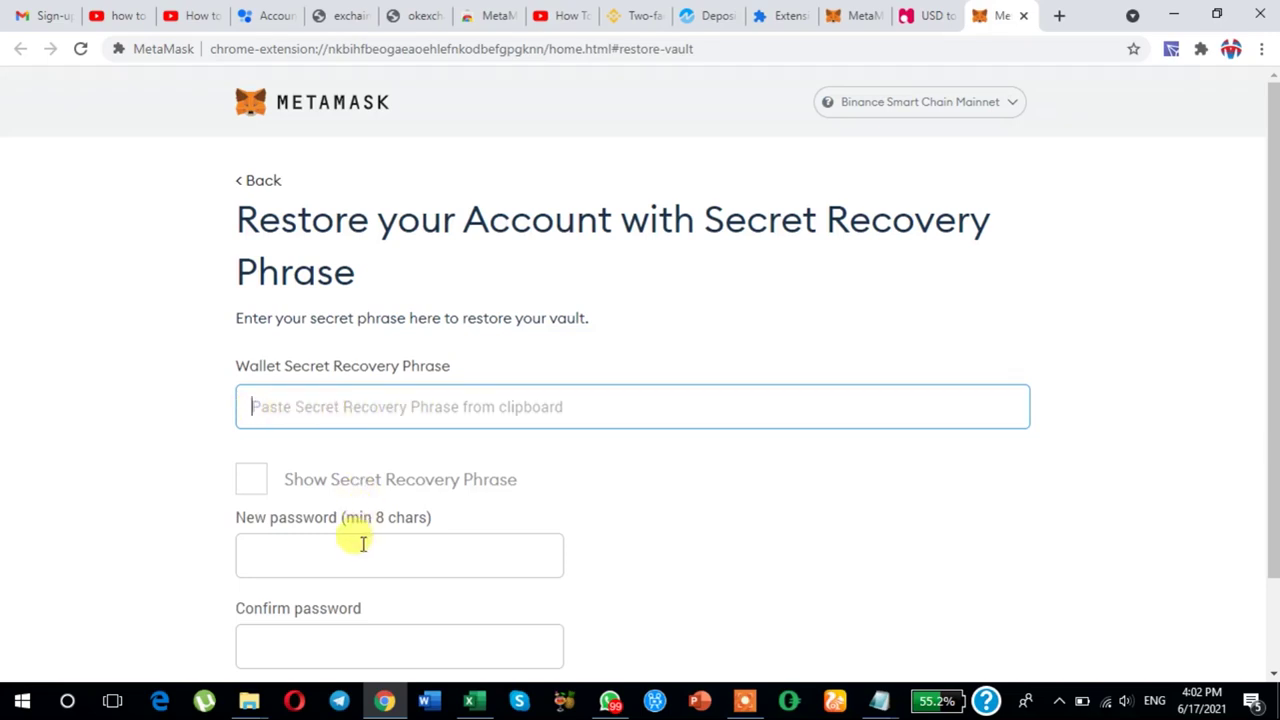
{"action": "scroll", "coordinate": [370, 545], "scroll_direction": "down", "scroll_amount": 1}
{"action": "scroll", "coordinate": [371, 545], "scroll_direction": "down", "scroll_amount": 1}
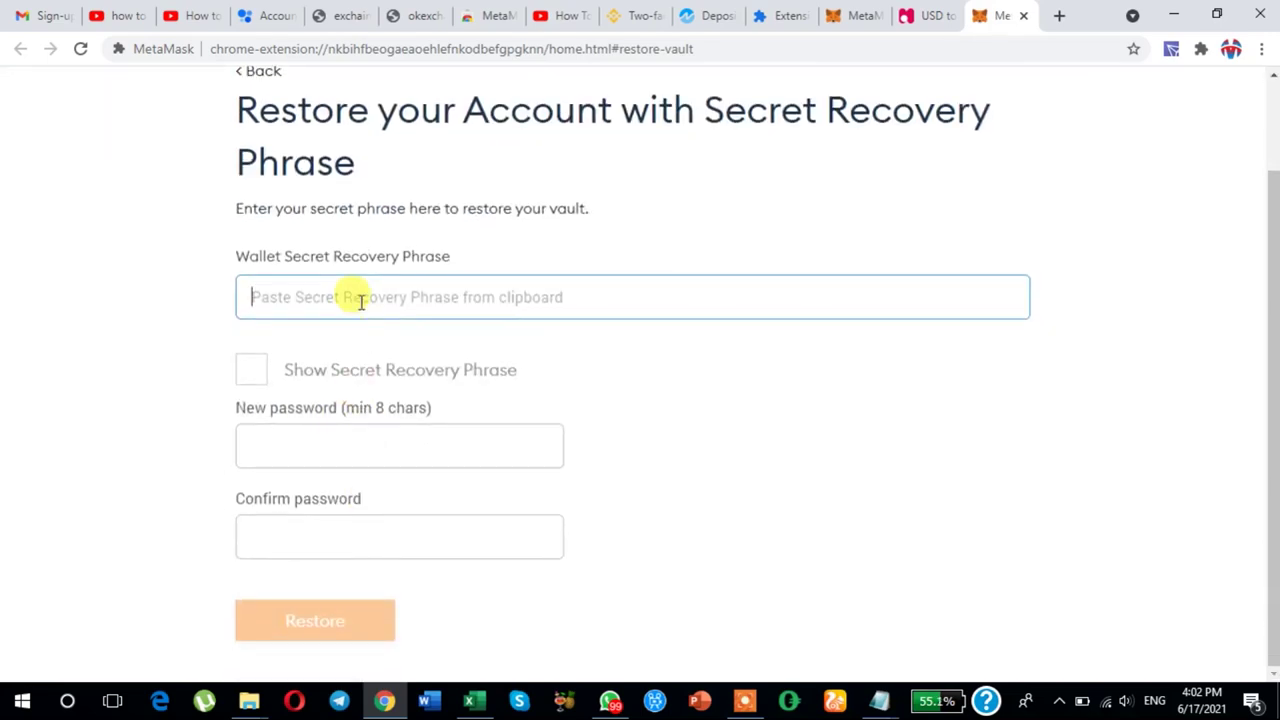
{"action": "key", "text": "ctrl+v"}
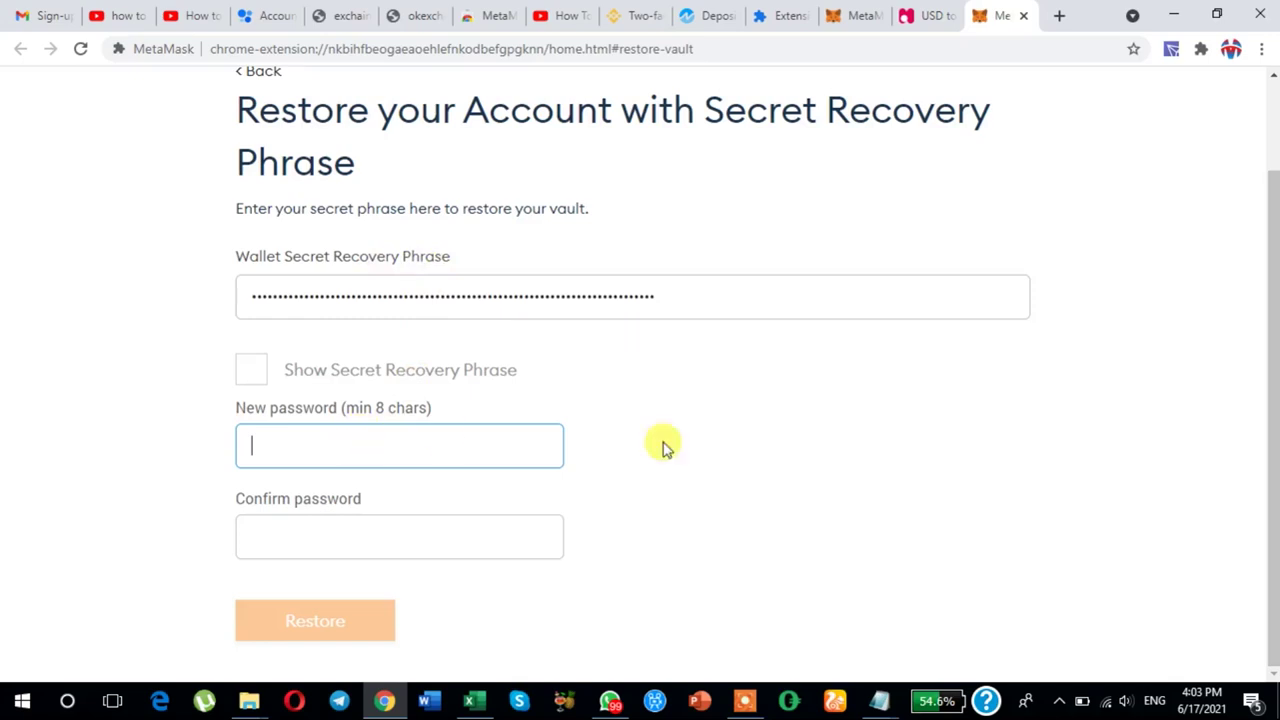
{"action": "type", "text": "••"}
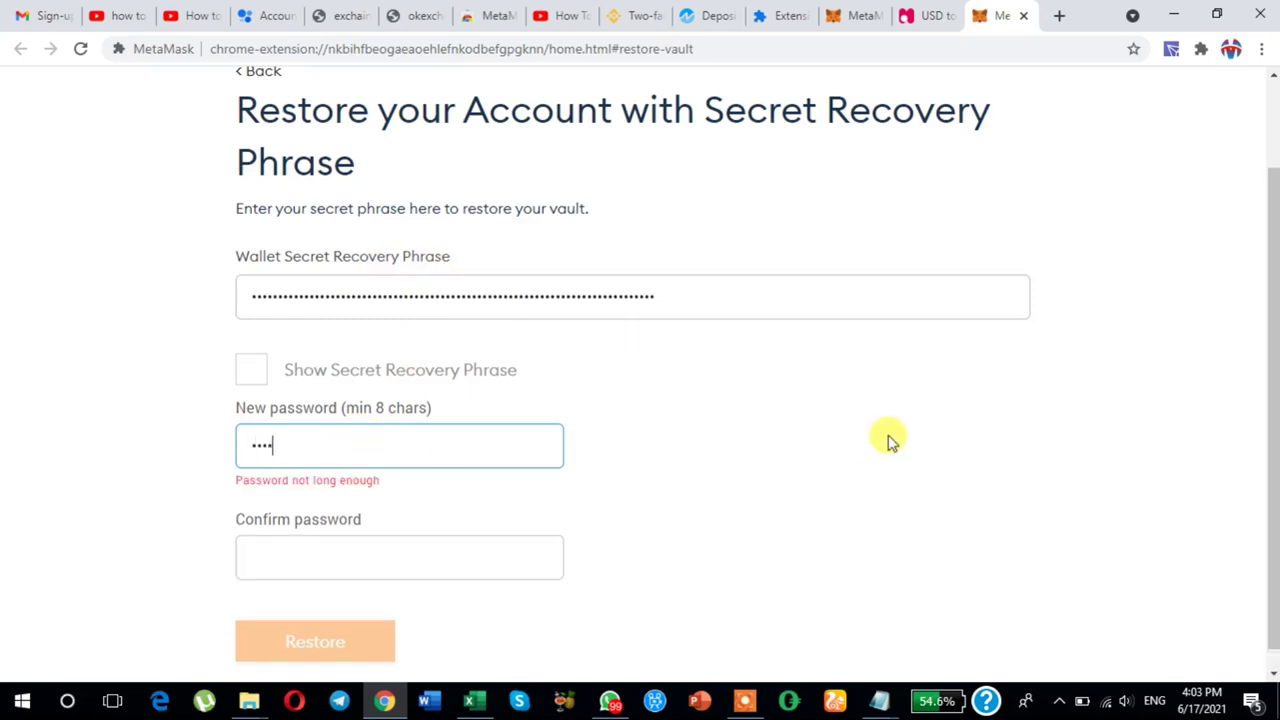
{"action": "type", "text": "•"}
{"action": "key", "text": "Tab"}
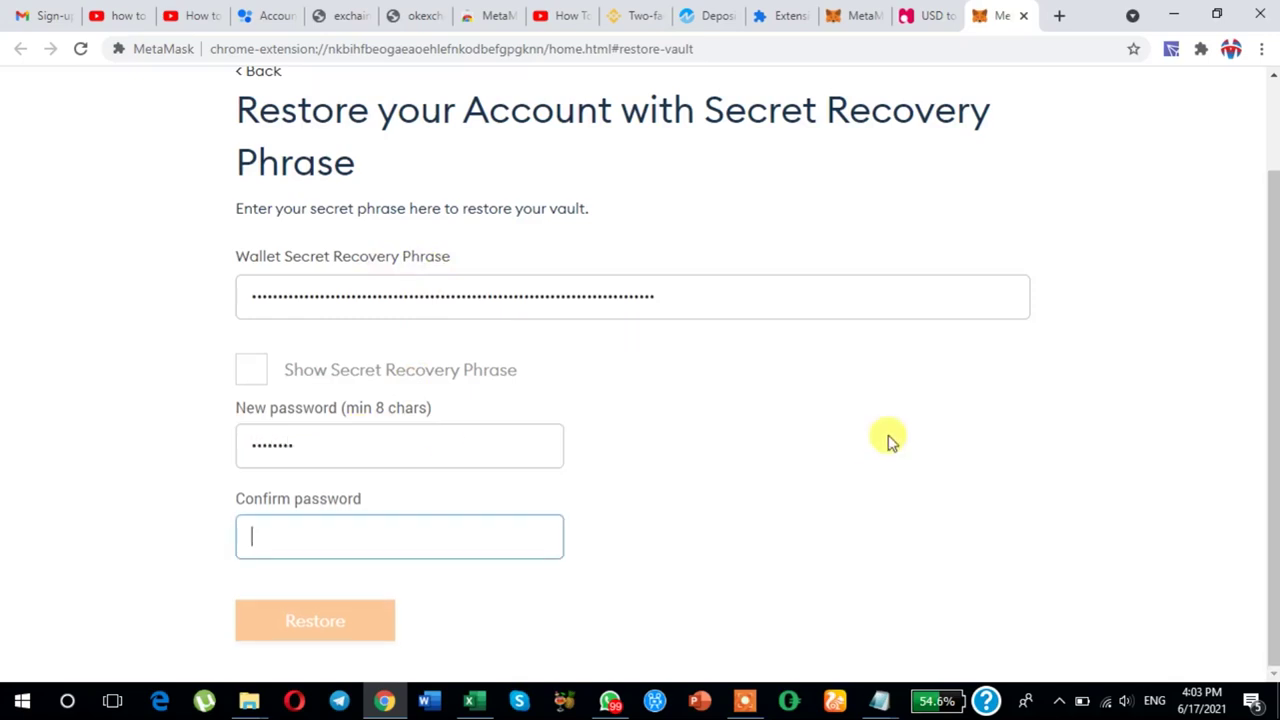
{"action": "type", "text": "••••••••"}
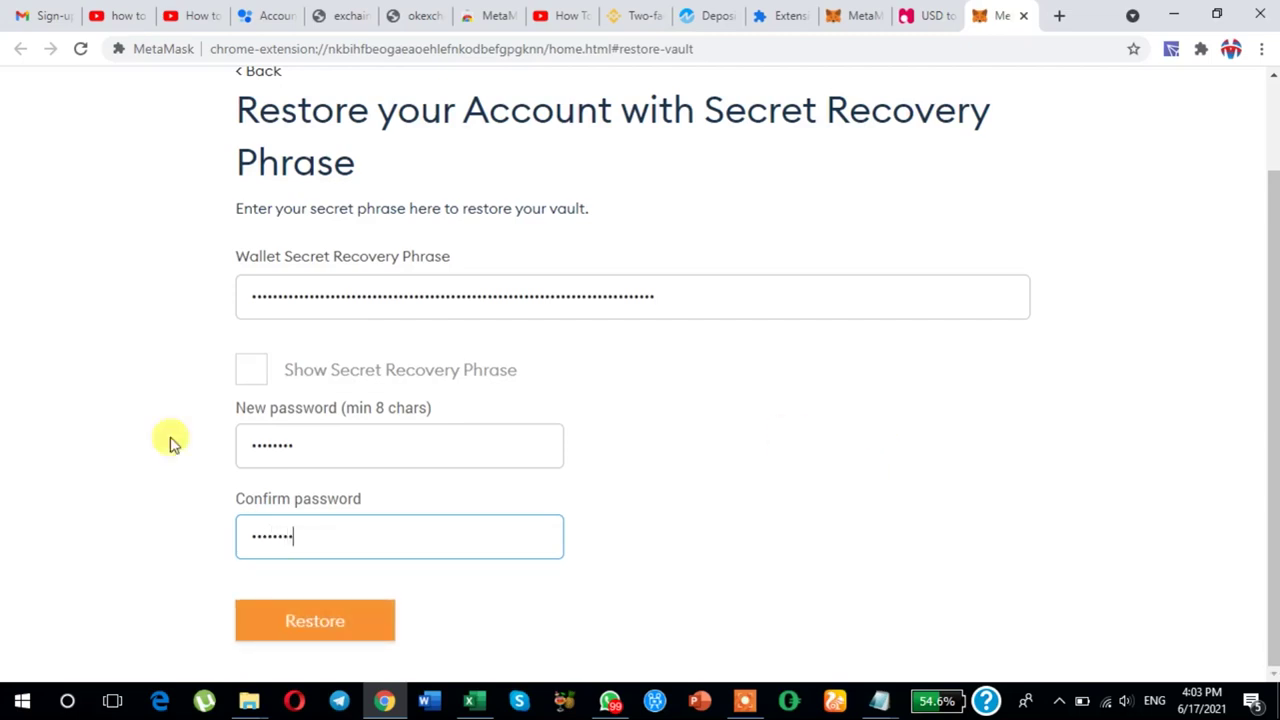
{"action": "left_click", "coordinate": [297, 628]}
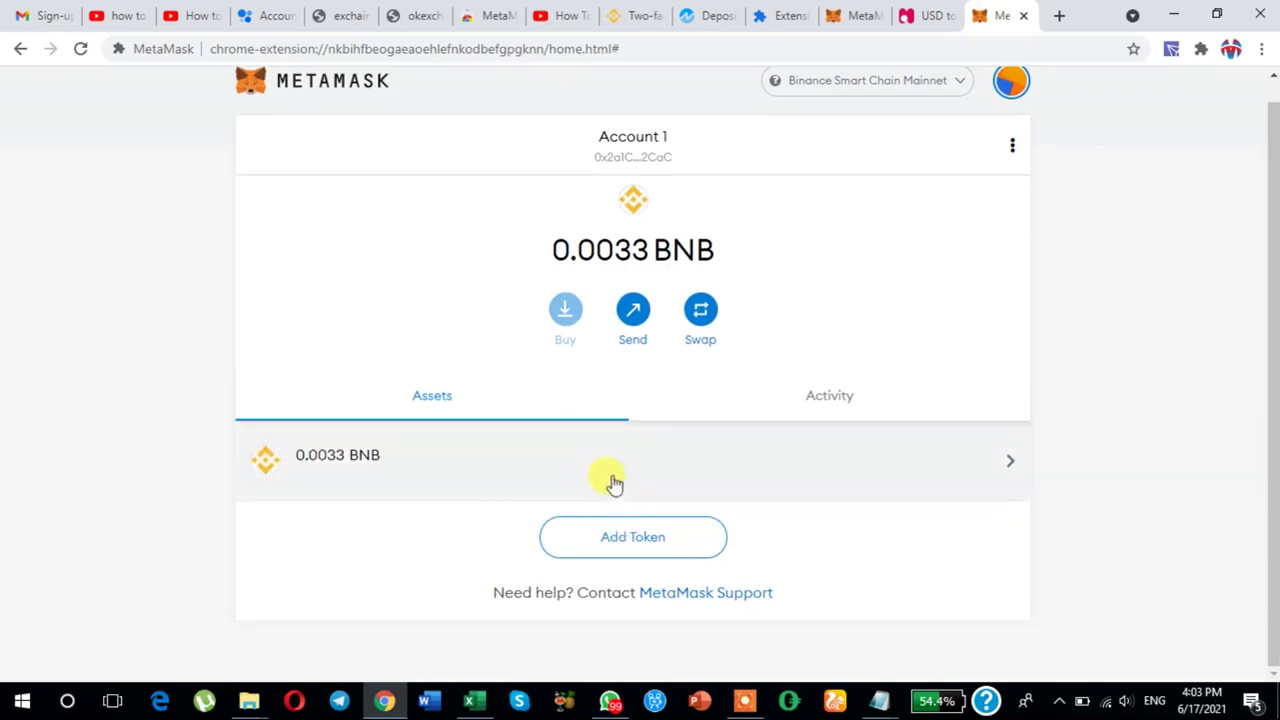
- Add NMX as a custom token by its contract address, then return to the Account 1 home
{"action": "left_click", "coordinate": [632, 545]}
{"action": "left_click", "coordinate": [519, 307]}
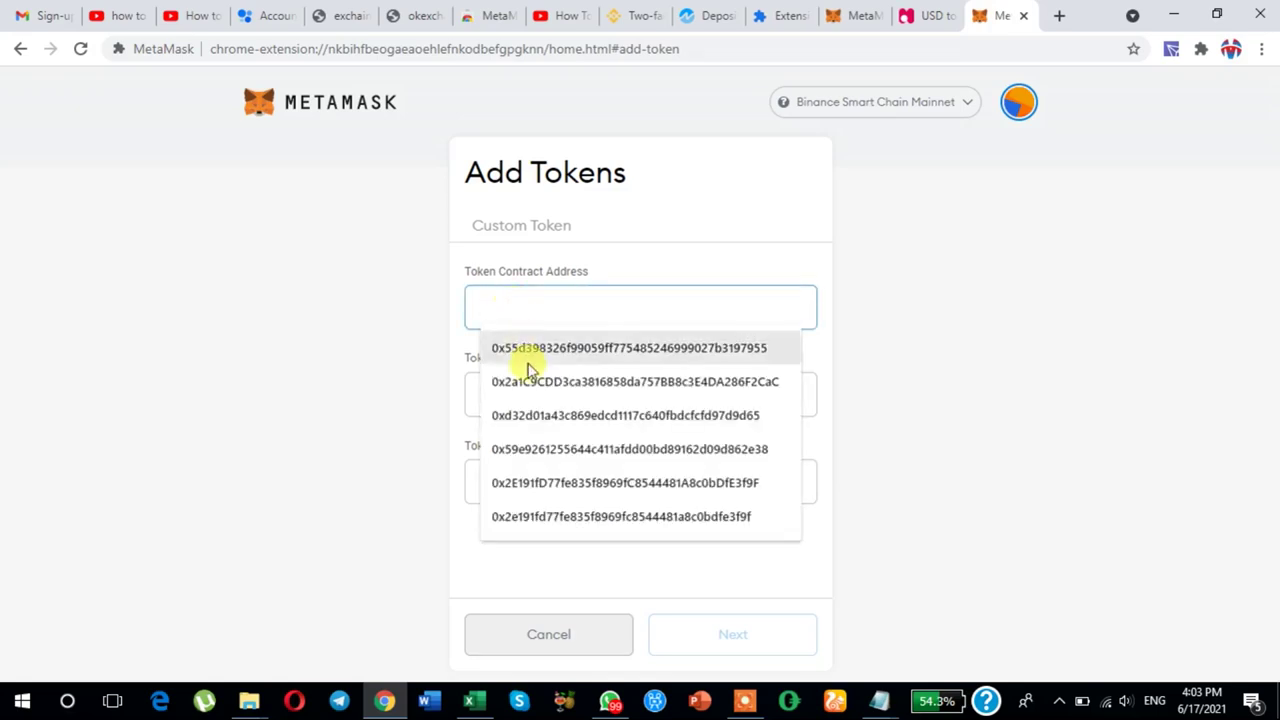
{"action": "left_click", "coordinate": [545, 428]}
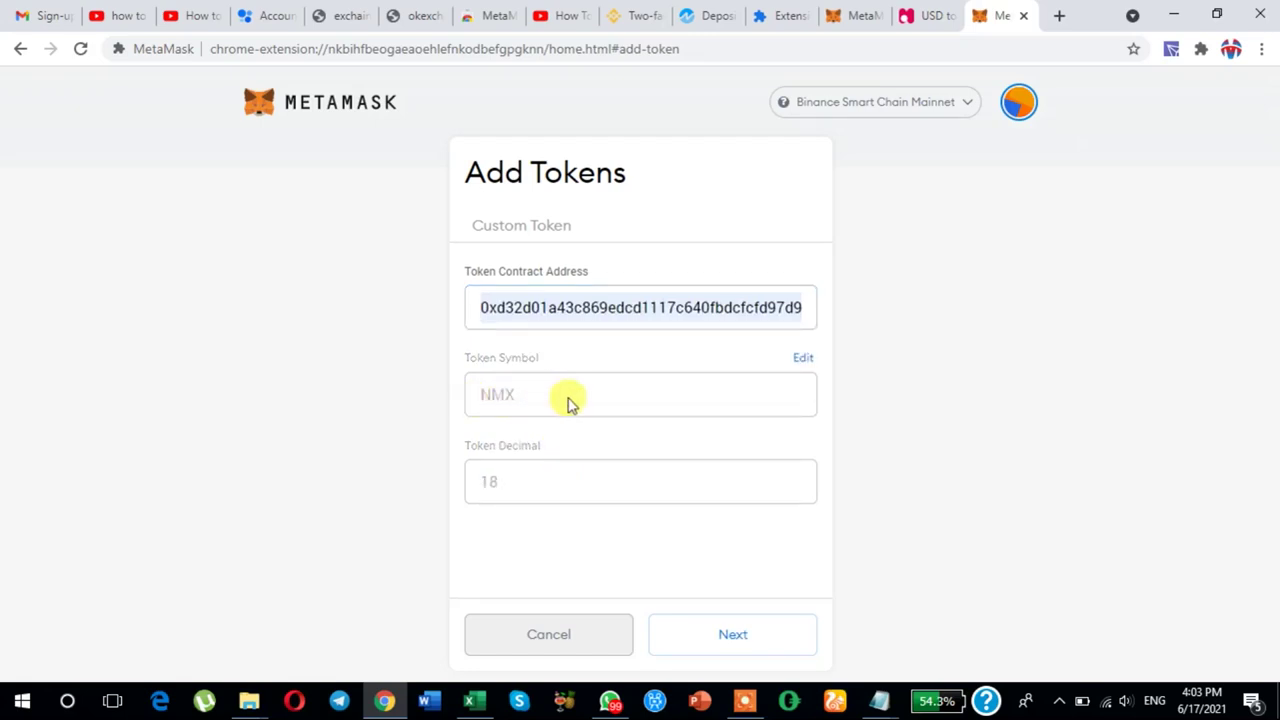
{"action": "left_click", "coordinate": [583, 307]}
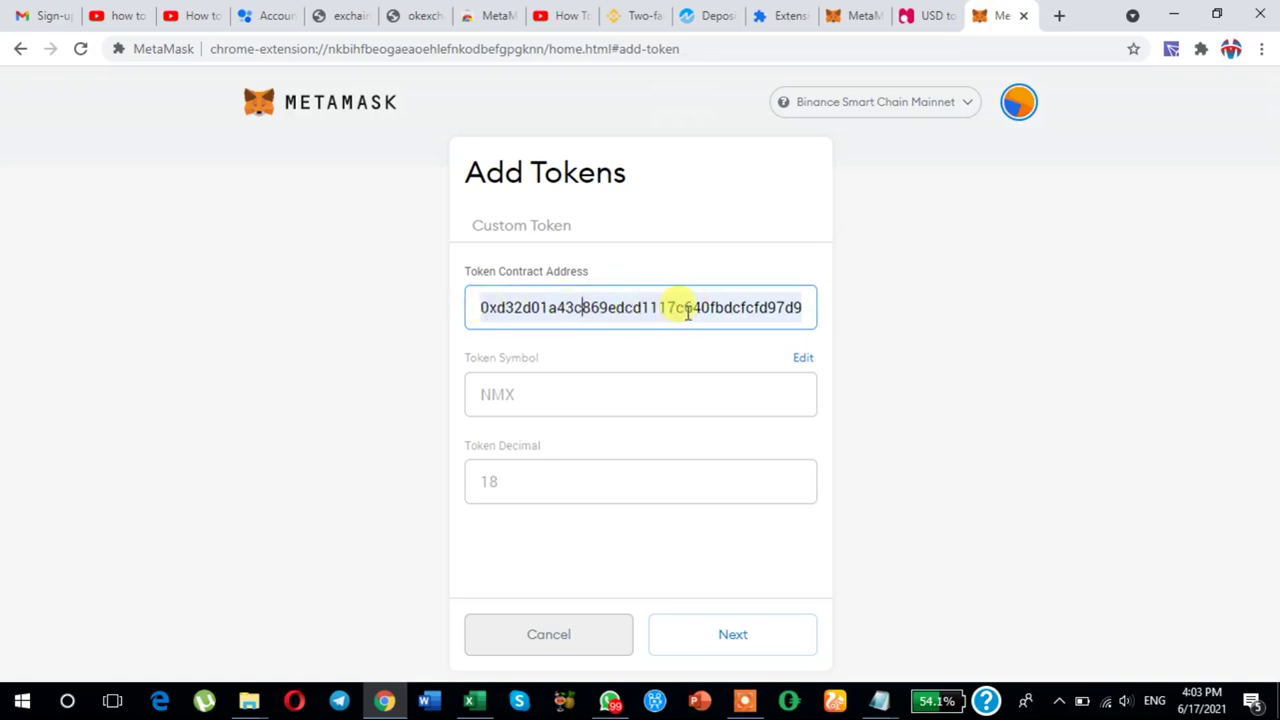
{"action": "left_click", "coordinate": [734, 640]}
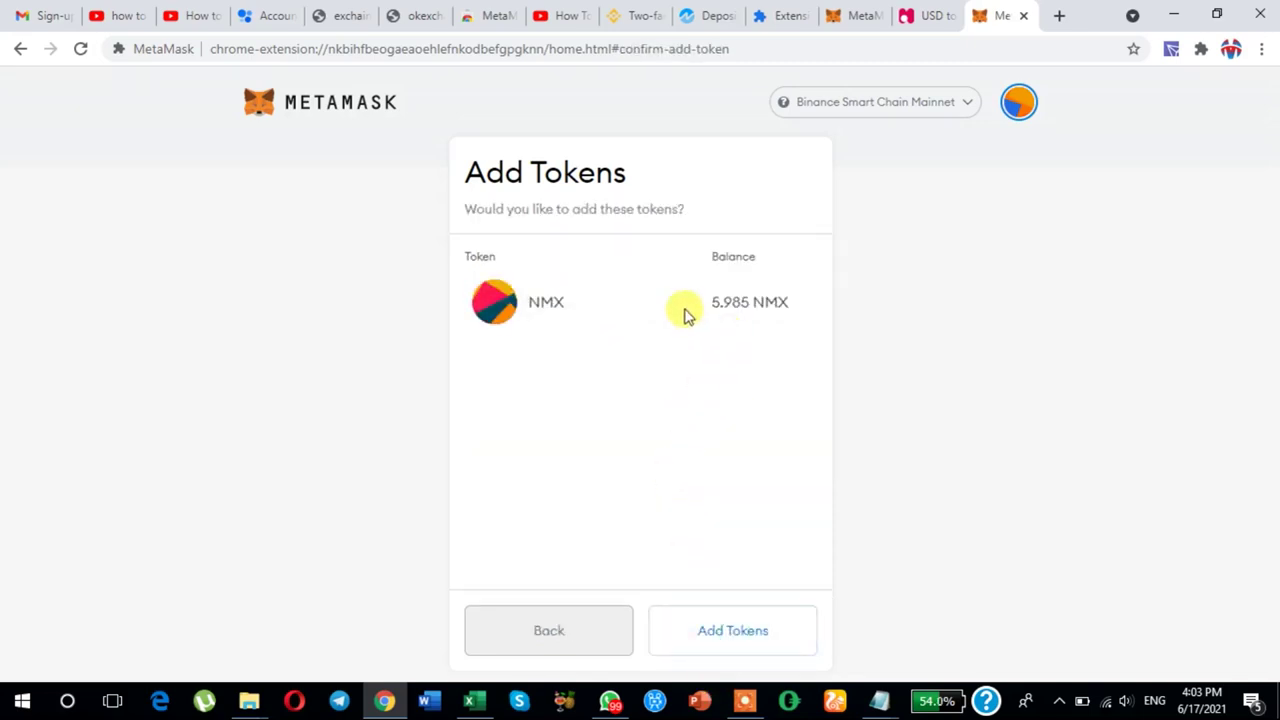
{"action": "left_click", "coordinate": [731, 638]}
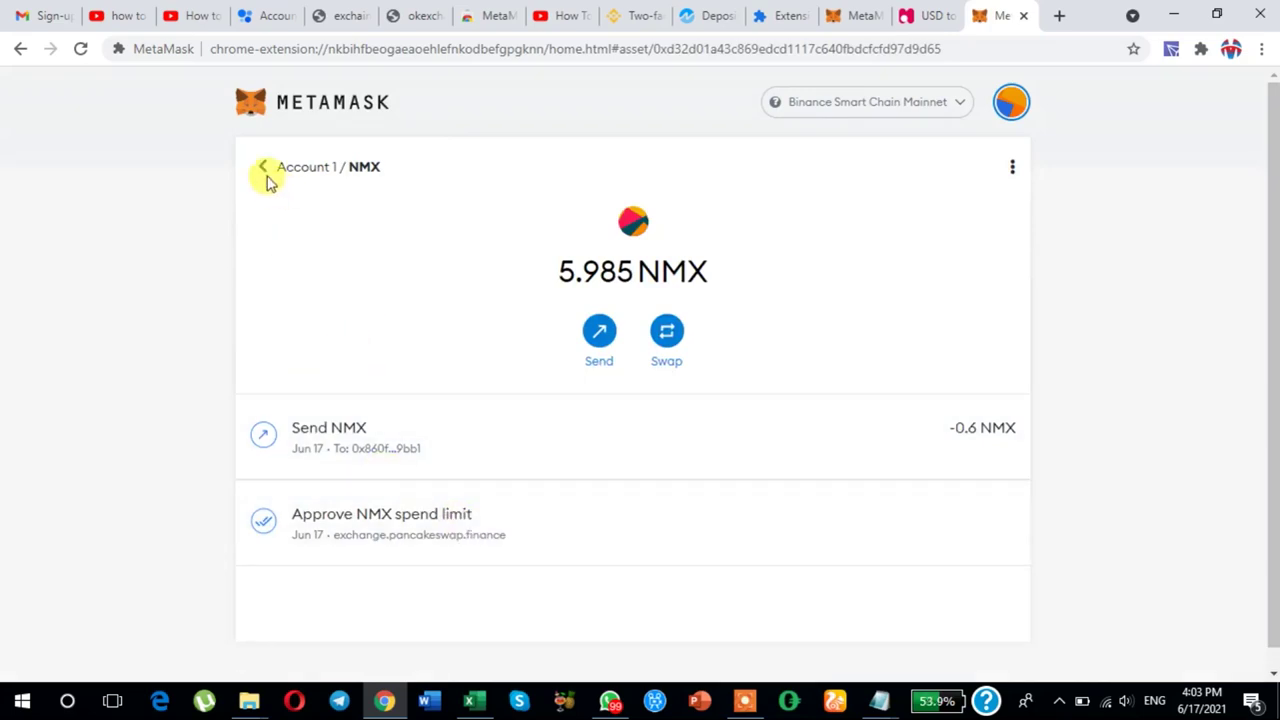
{"action": "left_click", "coordinate": [263, 170]}
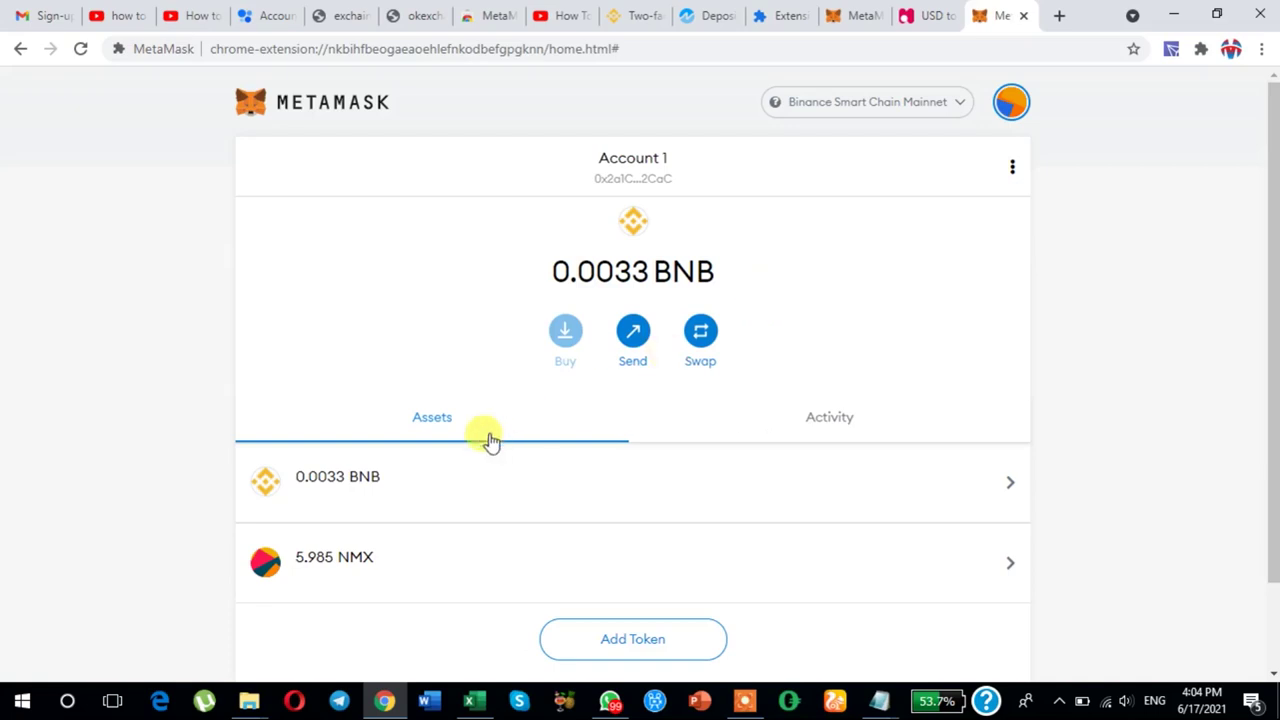
- Start an NMX send to the noted address at the maximum amount, then cancel it
{"action": "left_click", "coordinate": [453, 573]}
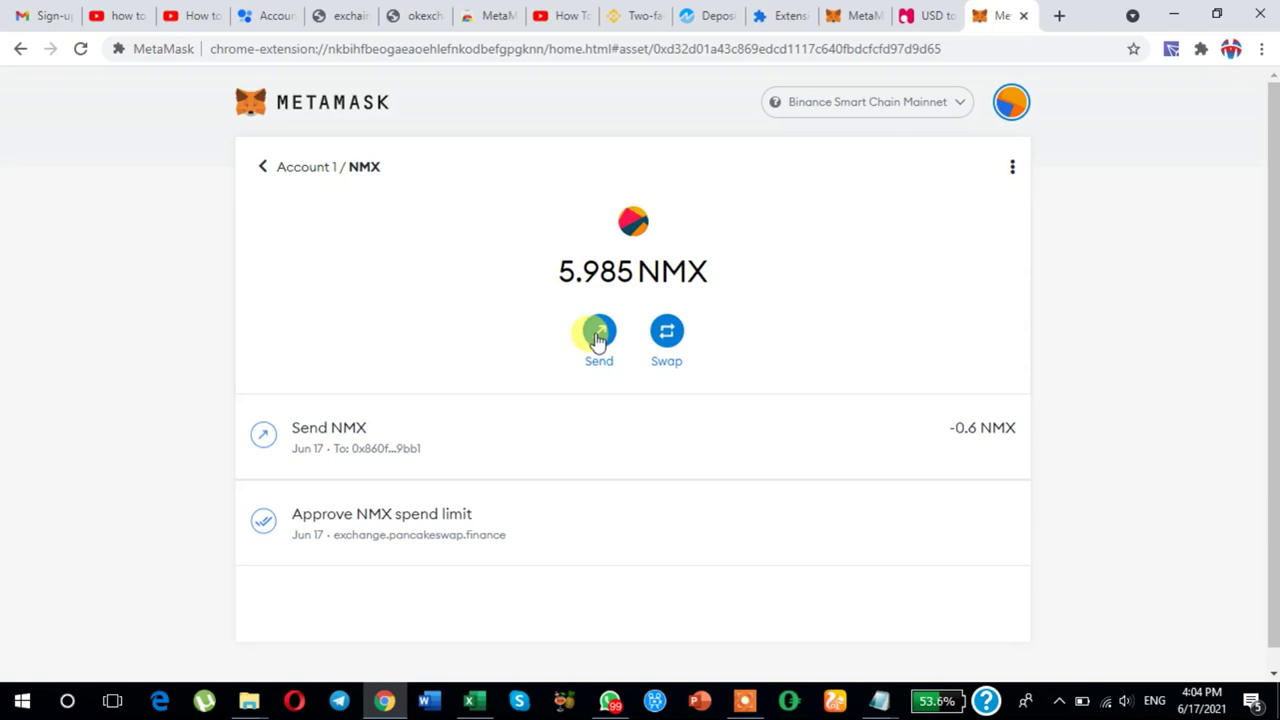
{"action": "left_click", "coordinate": [599, 338]}
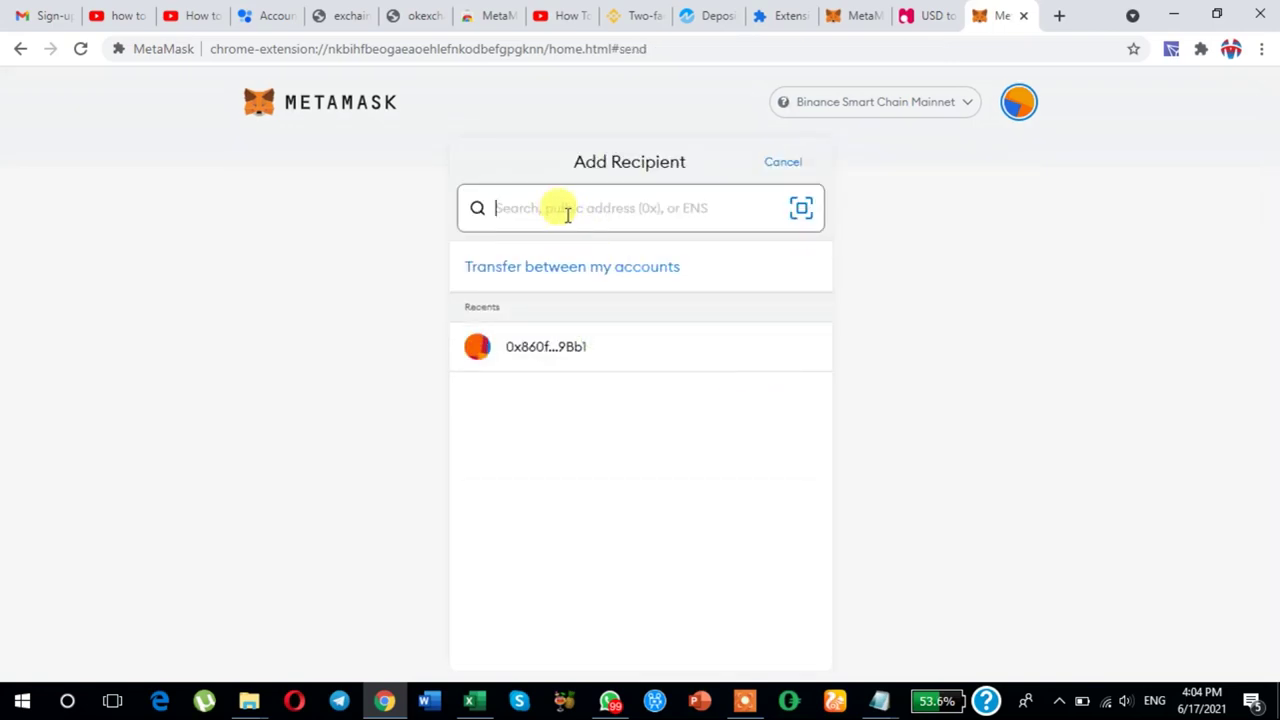
{"action": "mouse_move", "coordinate": [880, 703]}
{"action": "left_click", "coordinate": [1114, 629]}
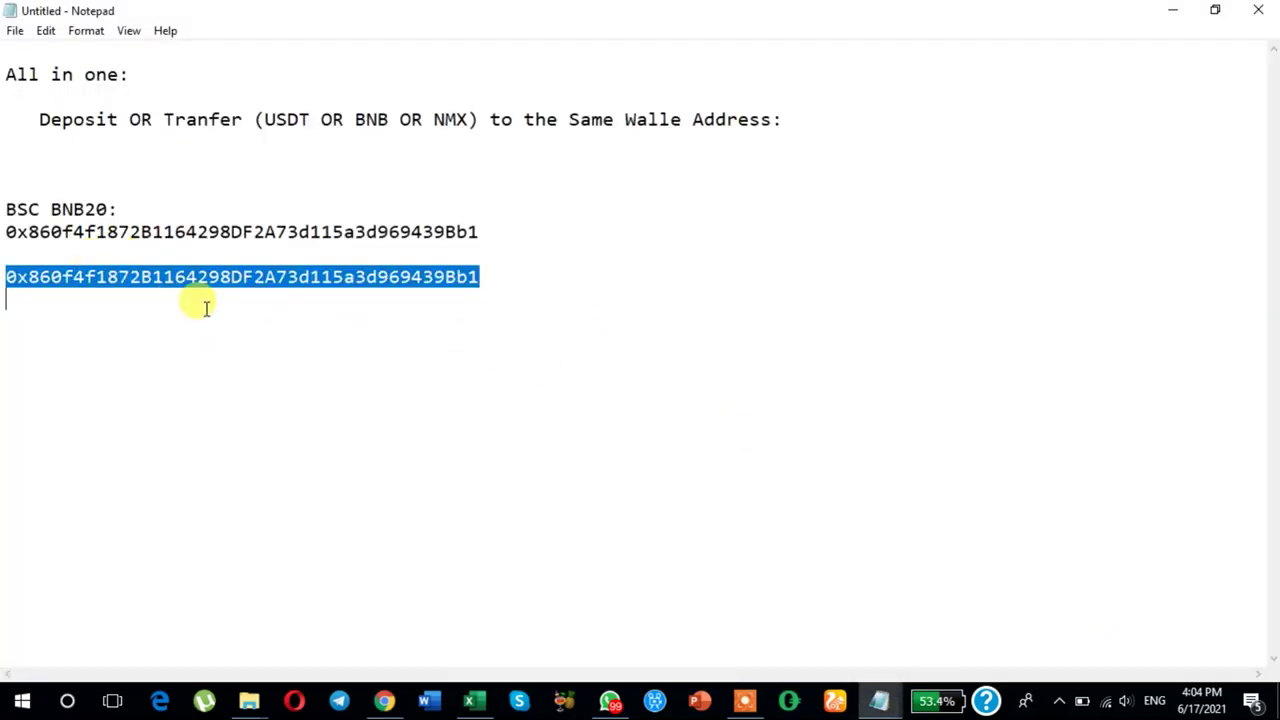
{"action": "left_click", "coordinate": [385, 697]}
{"action": "key", "text": "ctrl+v"}
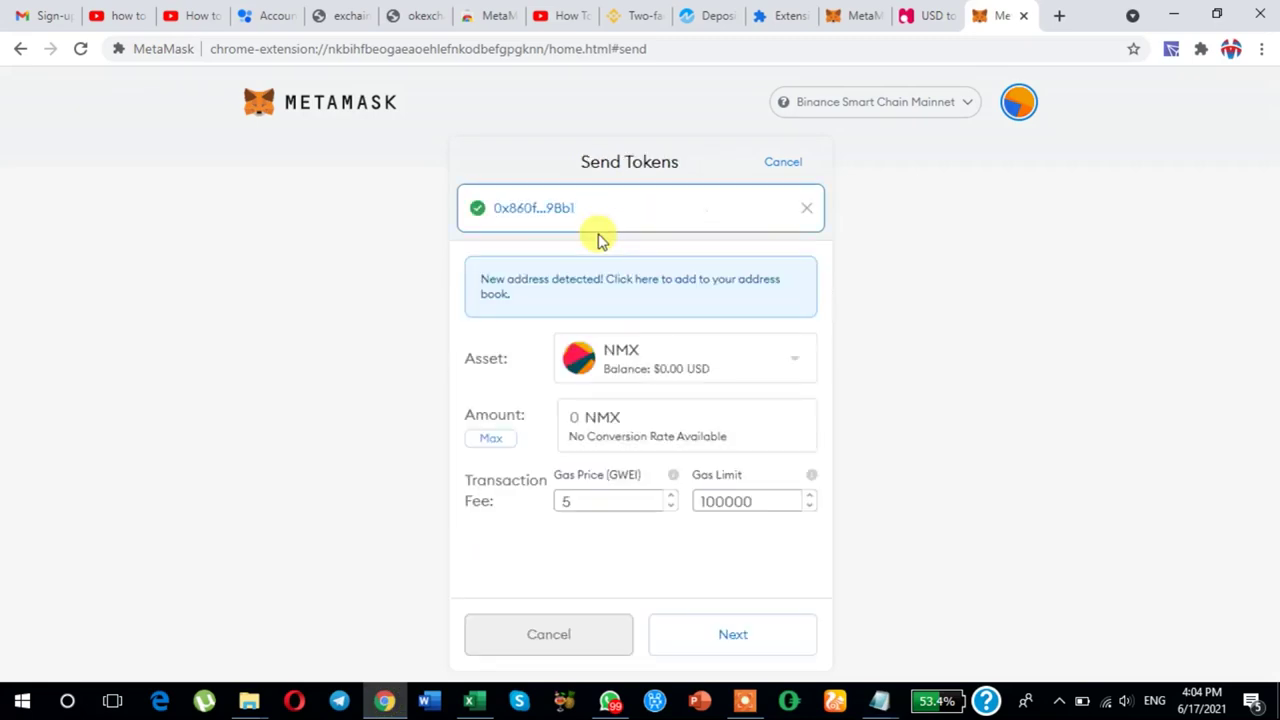
{"action": "left_click", "coordinate": [489, 440]}
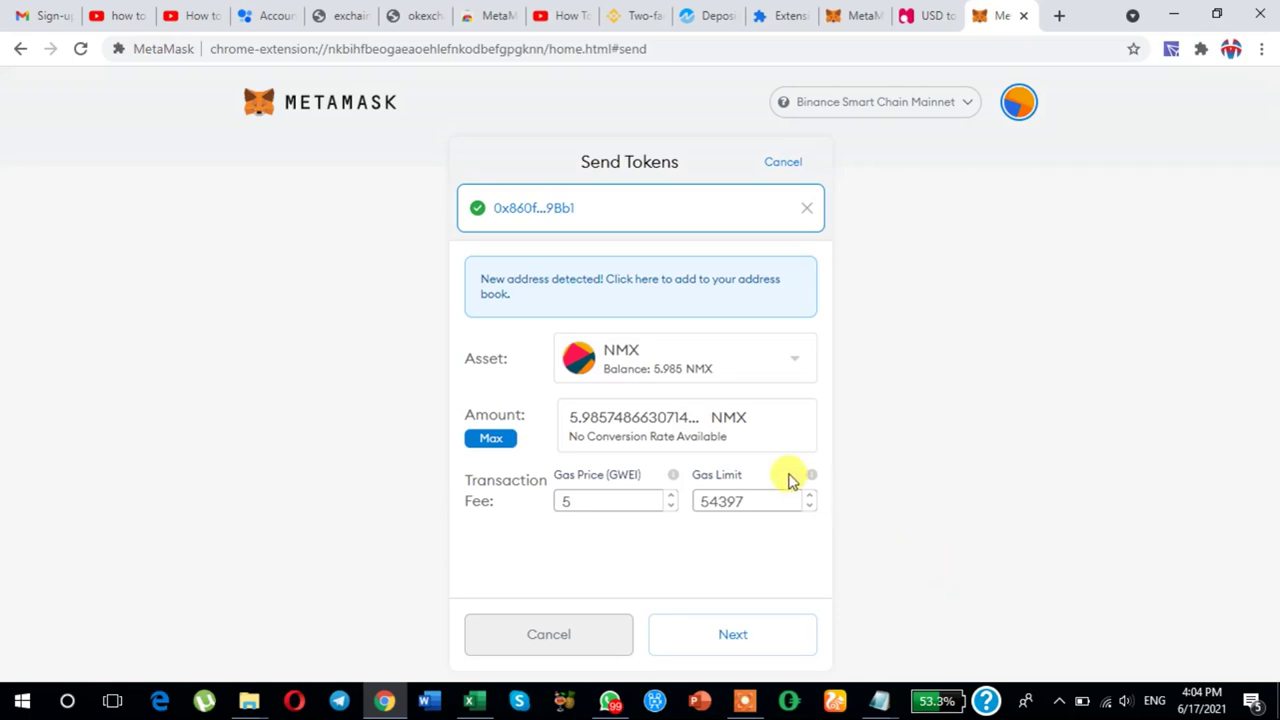
{"action": "left_click", "coordinate": [783, 162]}
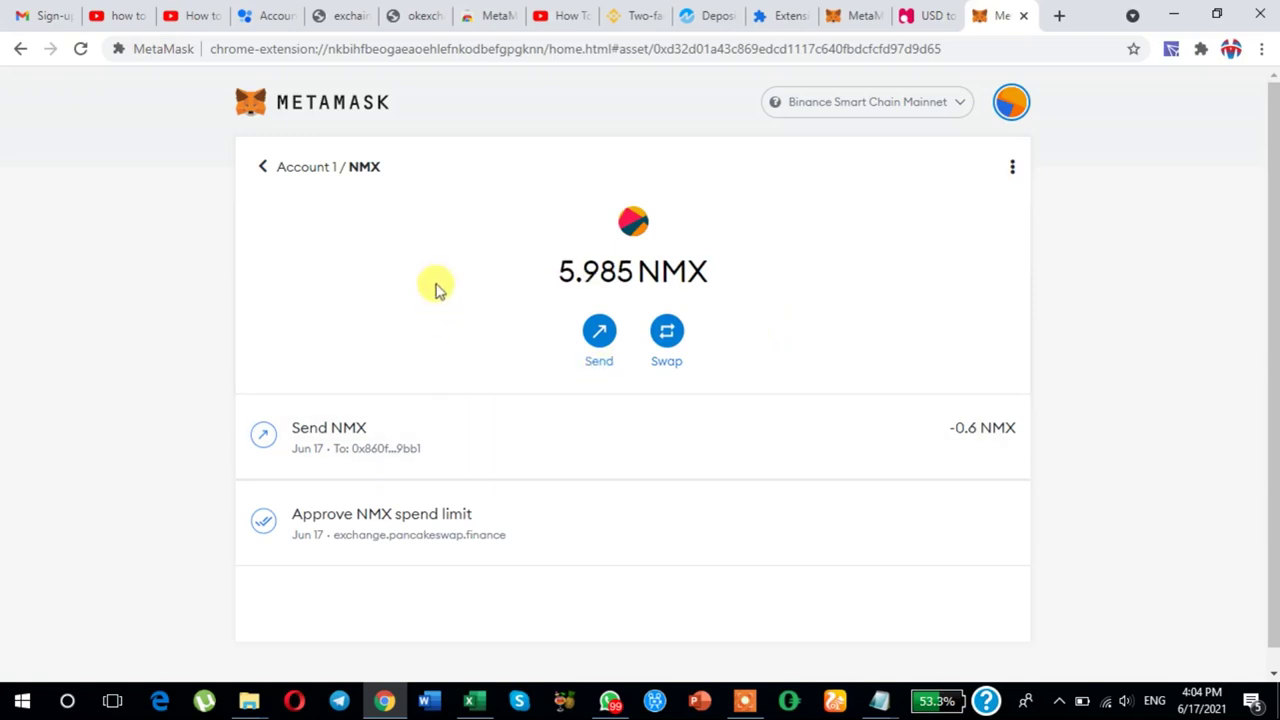
{"action": "left_click", "coordinate": [259, 166]}
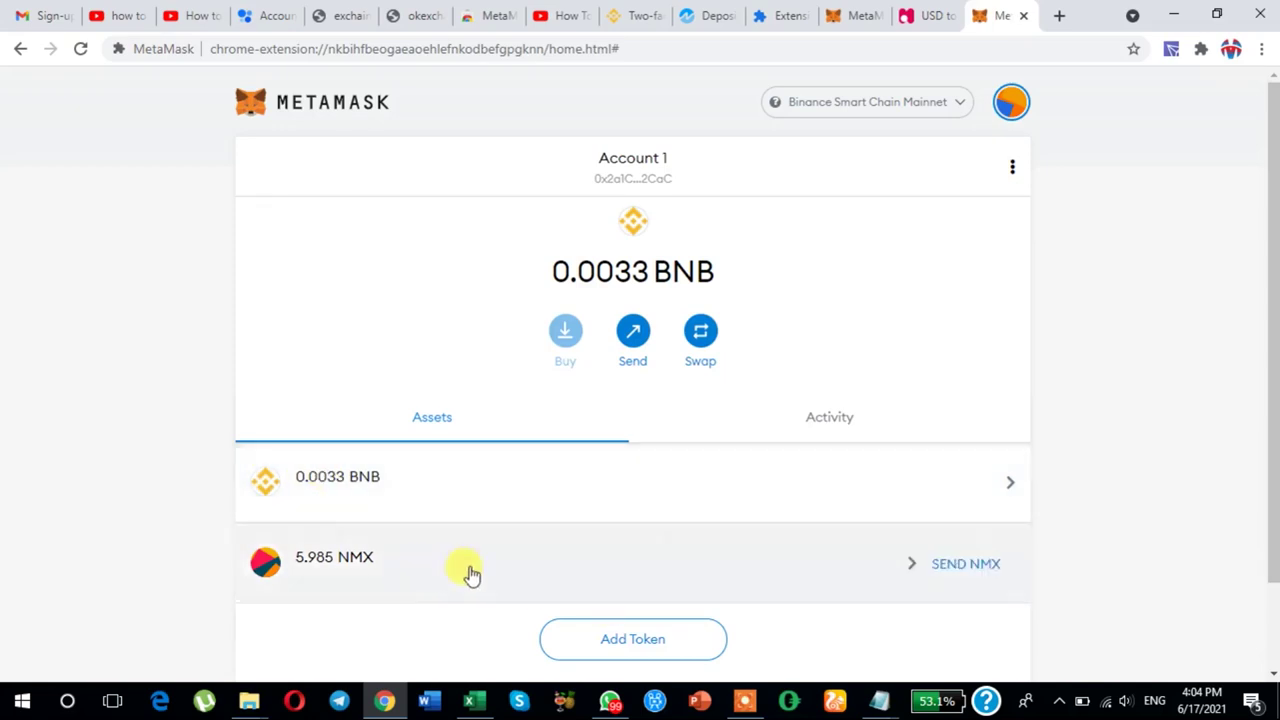
- Start a new NMX send, paste the noted recipient address, and set the amount to Max (5.9857)
{"action": "left_click", "coordinate": [548, 572]}
{"action": "left_click", "coordinate": [597, 331]}
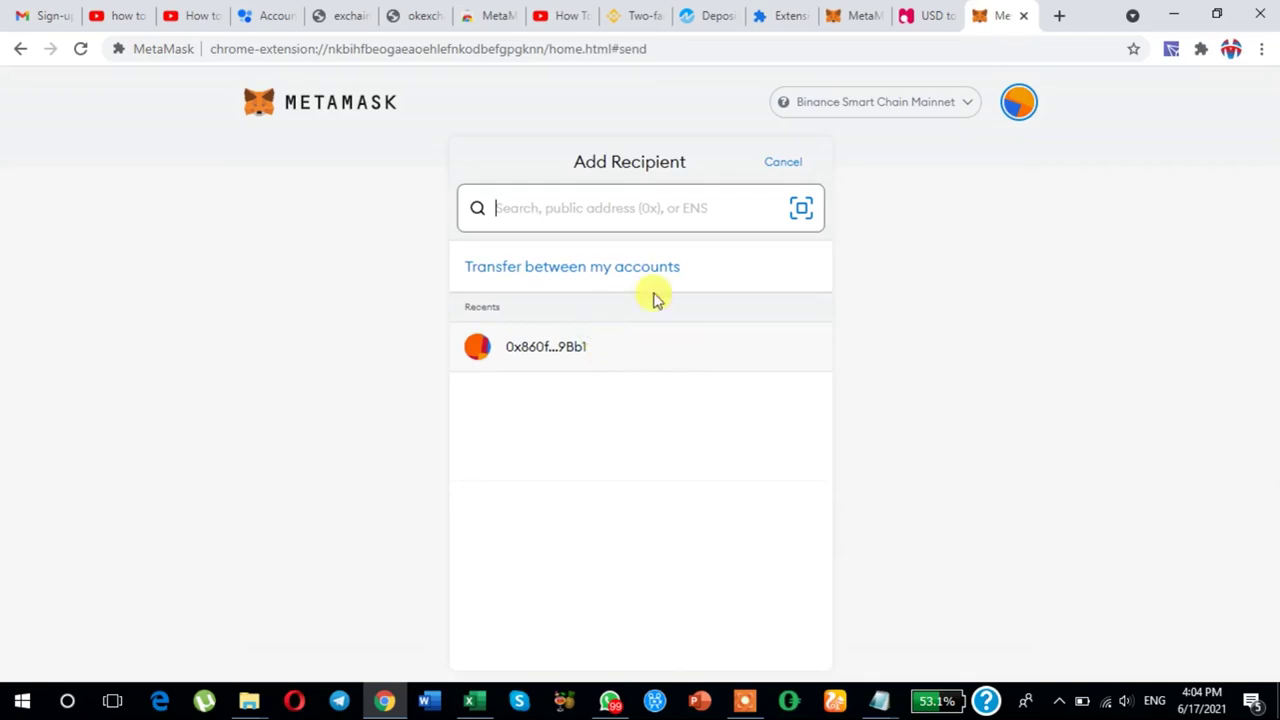
{"action": "key", "text": "ctrl+v"}
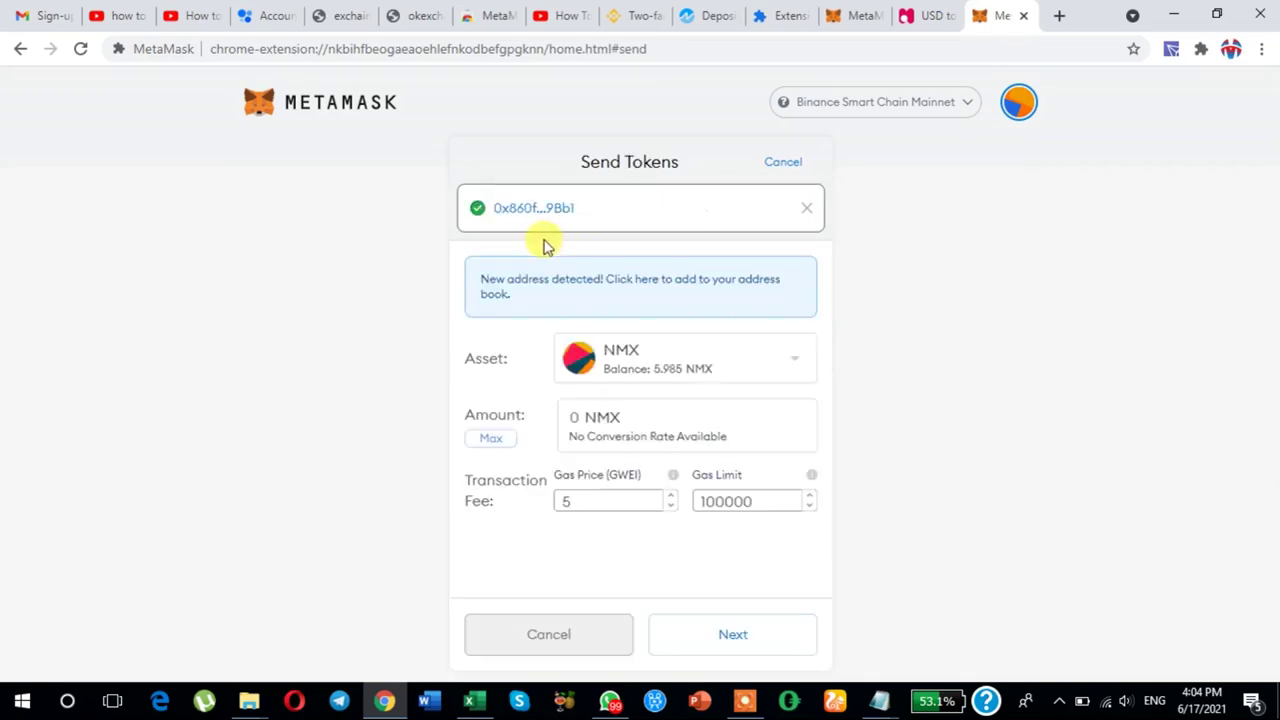
{"action": "left_click", "coordinate": [500, 443]}
{"action": "left_click", "coordinate": [389, 698]}
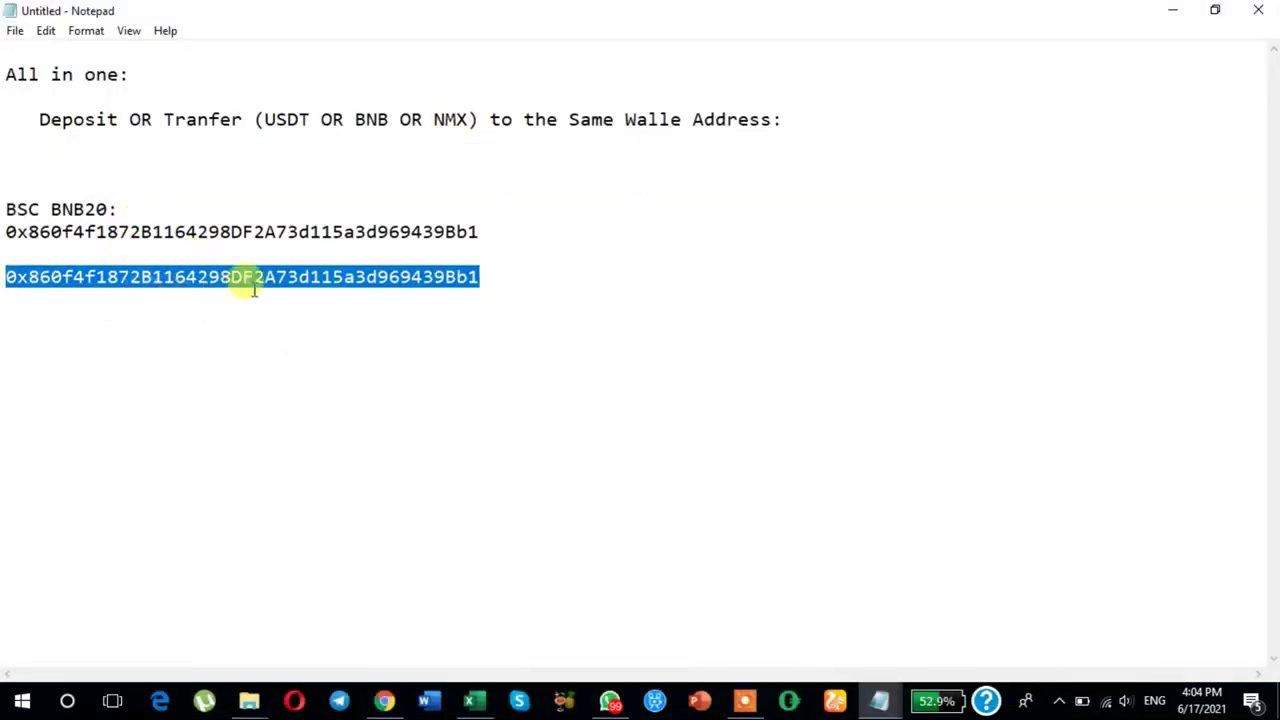
{"action": "left_click", "coordinate": [385, 700]}
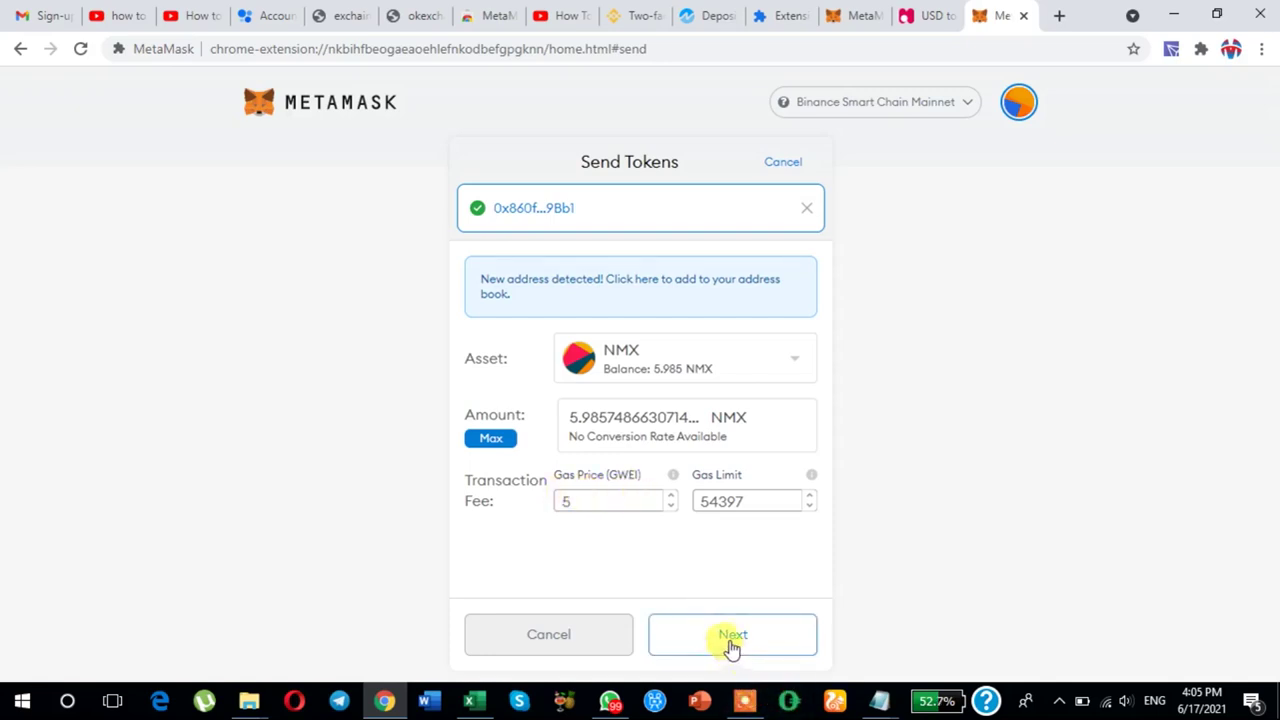
- Review and confirm sending 5.9857 NMX to the noted address
{"action": "left_click", "coordinate": [731, 640]}
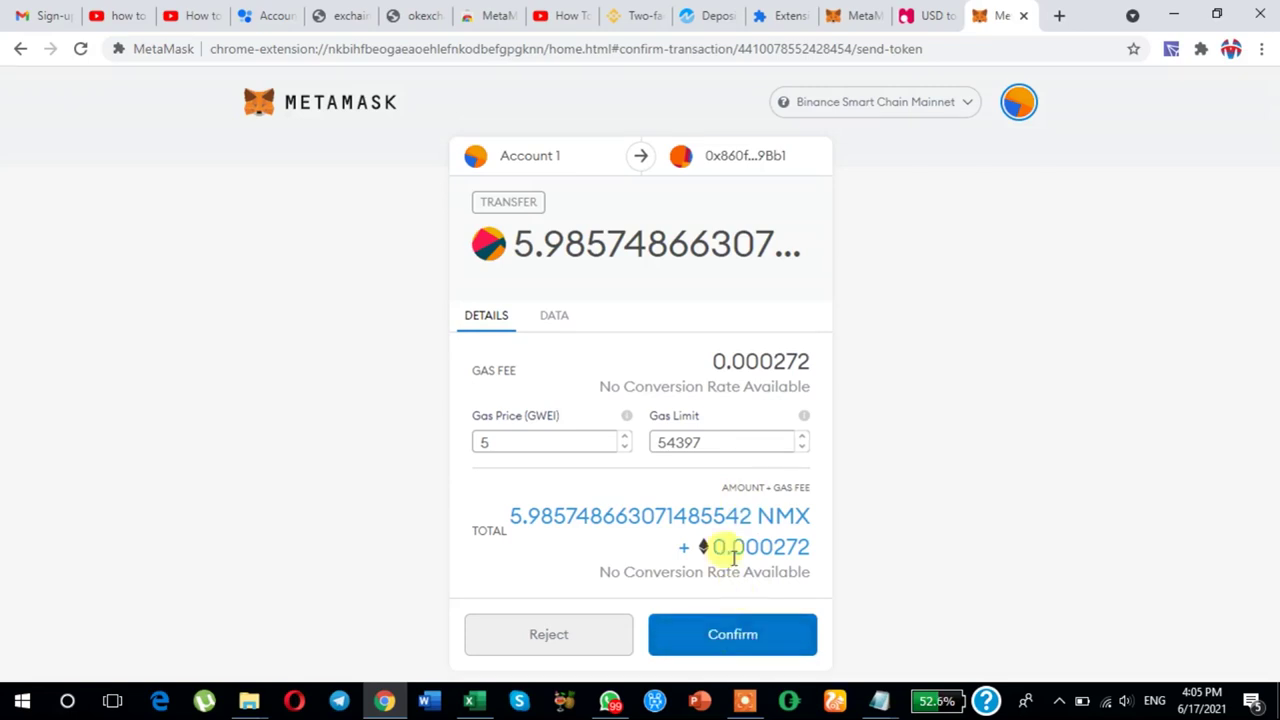
{"action": "left_click", "coordinate": [733, 640]}
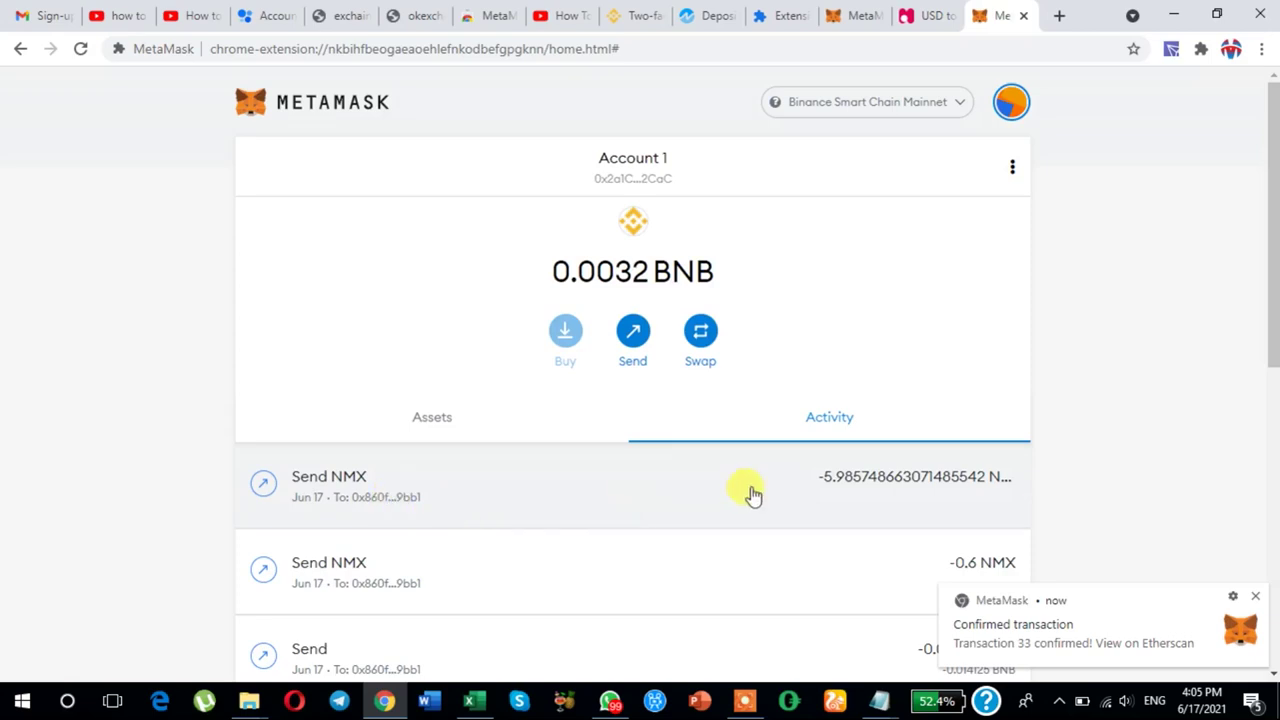
- Toggle the MetaMask extension off and on, reopen it, and choose import with Secret Recovery Phrase
{"action": "left_click", "coordinate": [777, 20]}
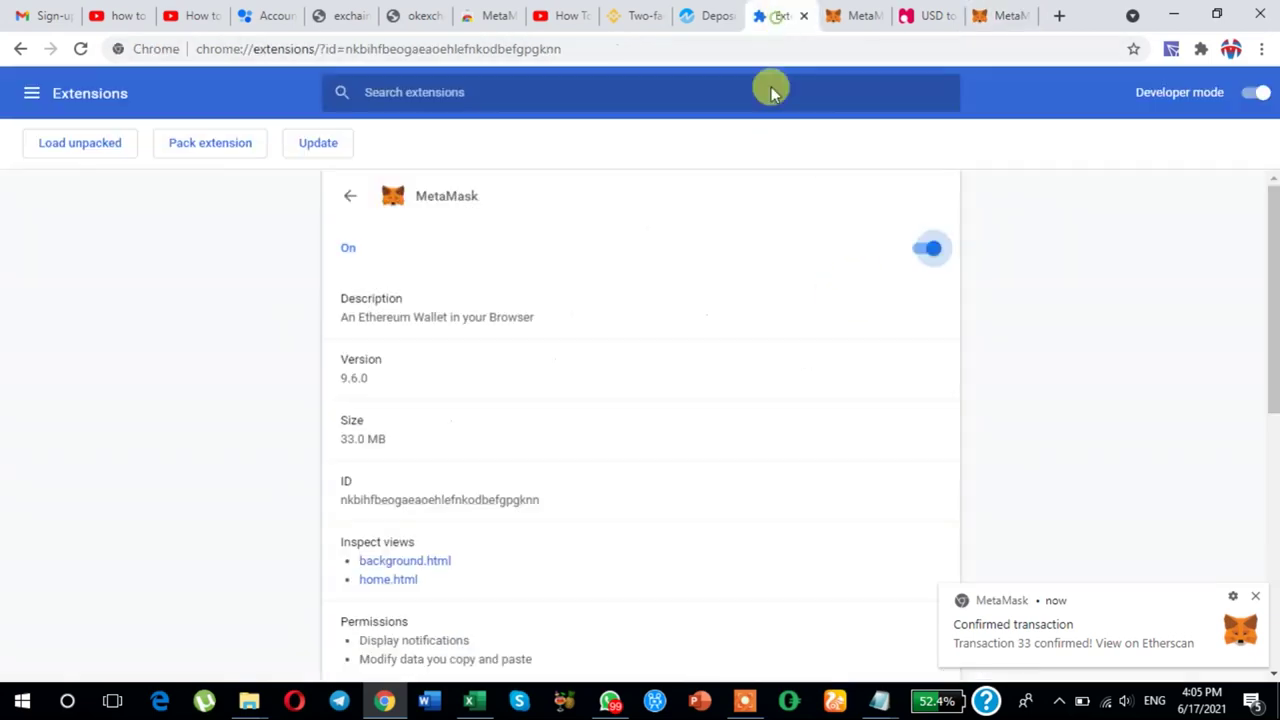
{"action": "left_click", "coordinate": [920, 256]}
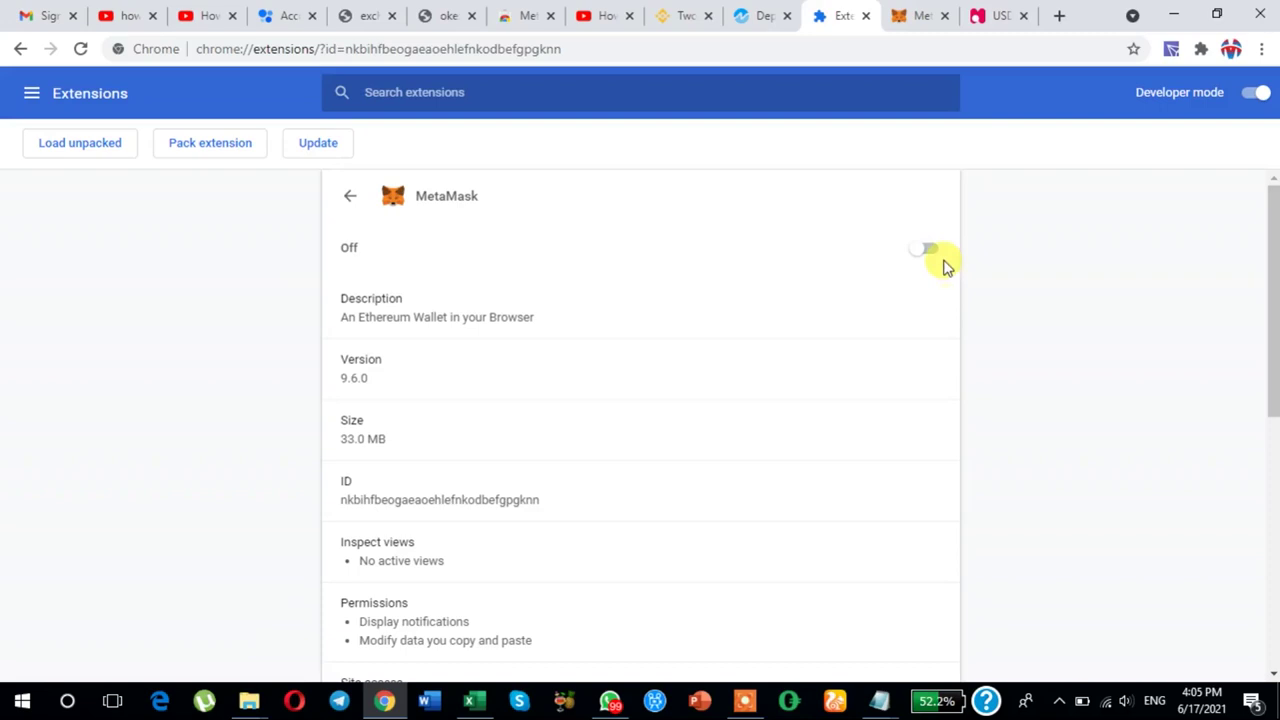
{"action": "left_click", "coordinate": [932, 250]}
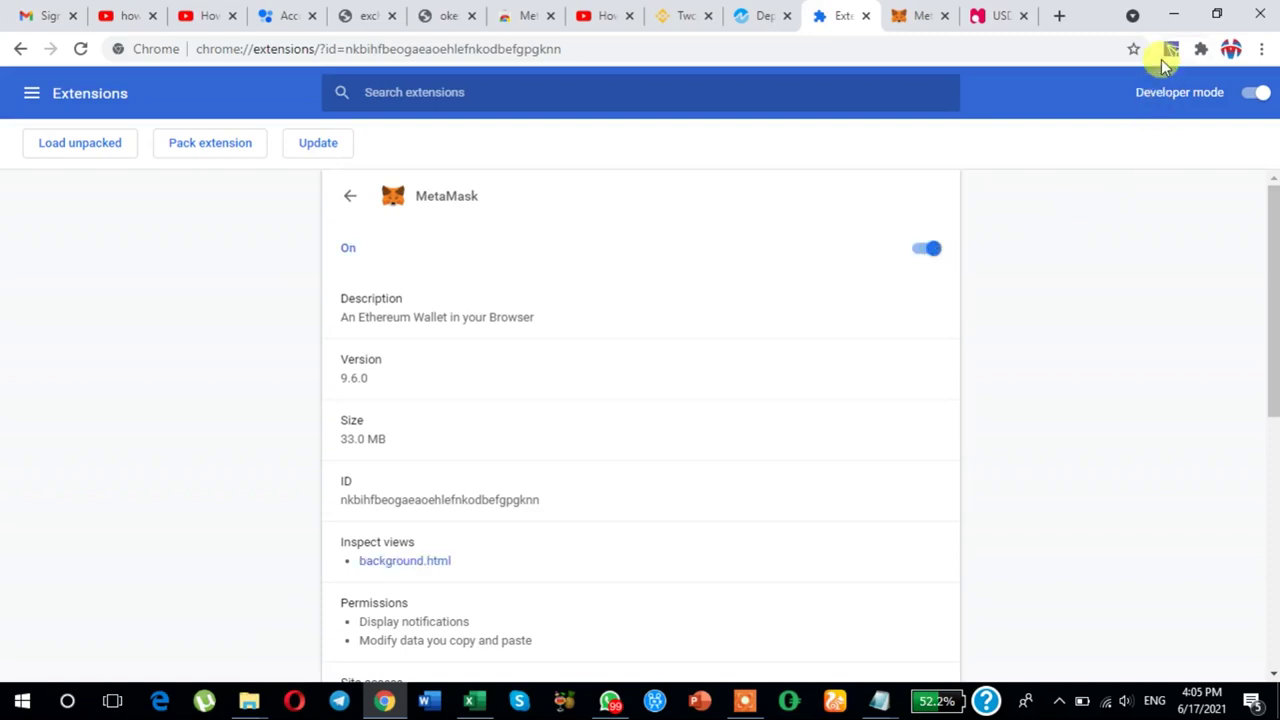
{"action": "left_click", "coordinate": [1197, 56]}
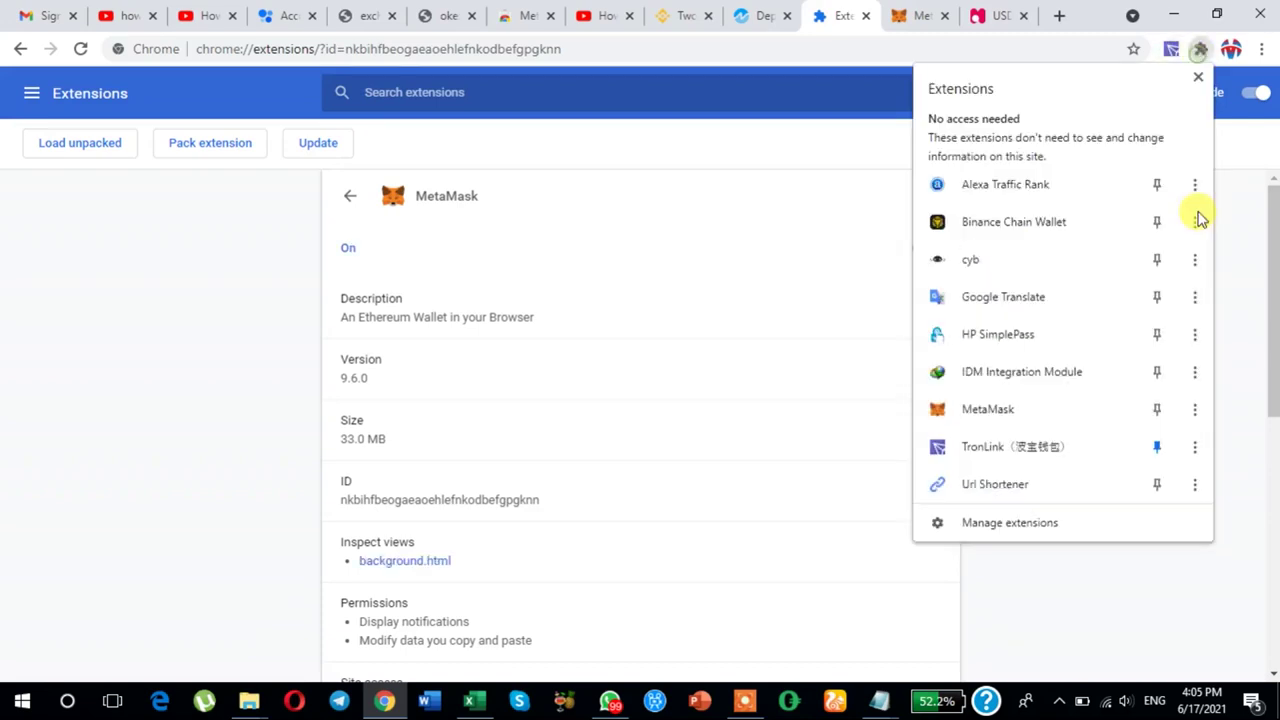
{"action": "left_click", "coordinate": [962, 416]}
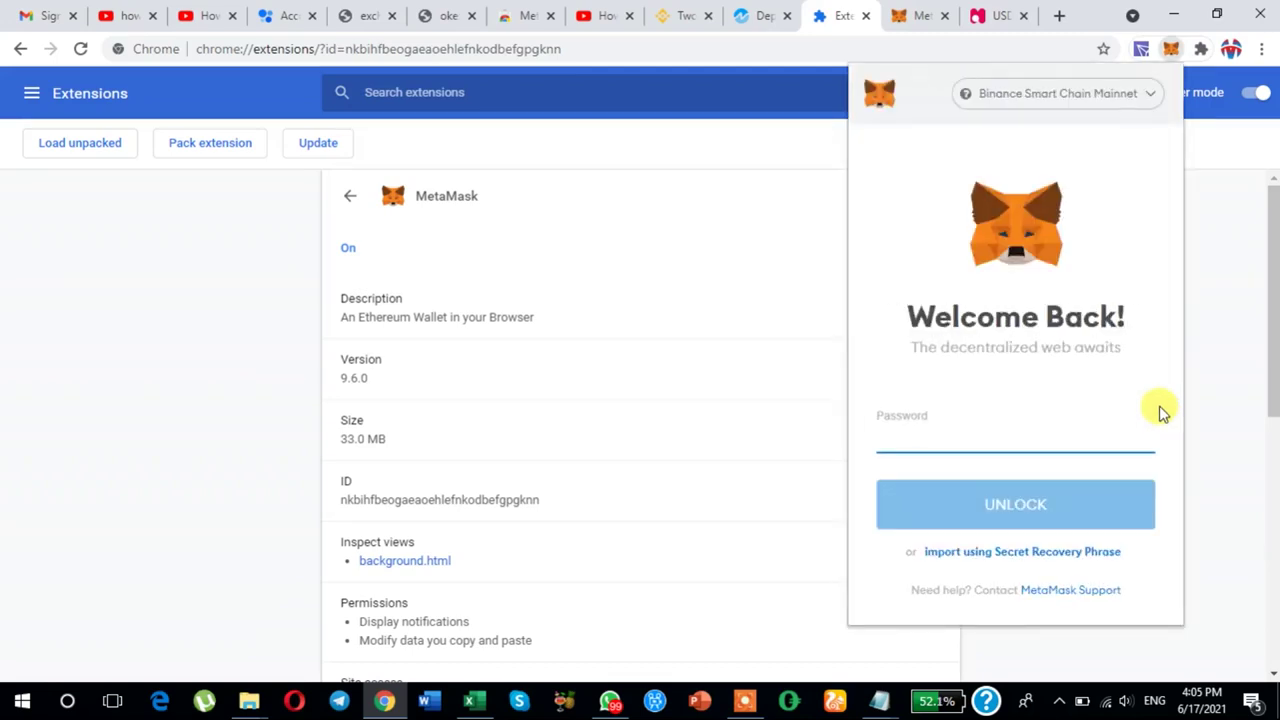
{"action": "left_click", "coordinate": [1005, 553]}
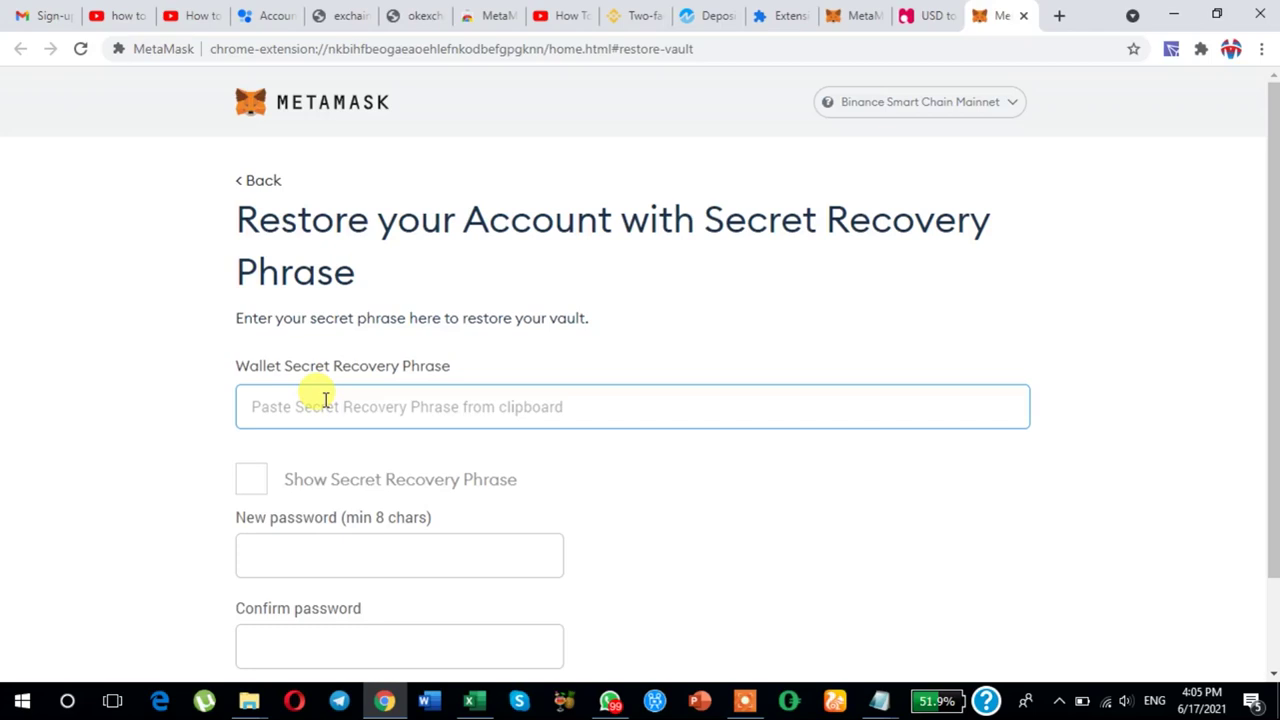
- Paste the recovery phrase, enter and confirm a new password, and restore the wallet with 0.011 BNB
{"action": "key", "text": "ctrl+v"}
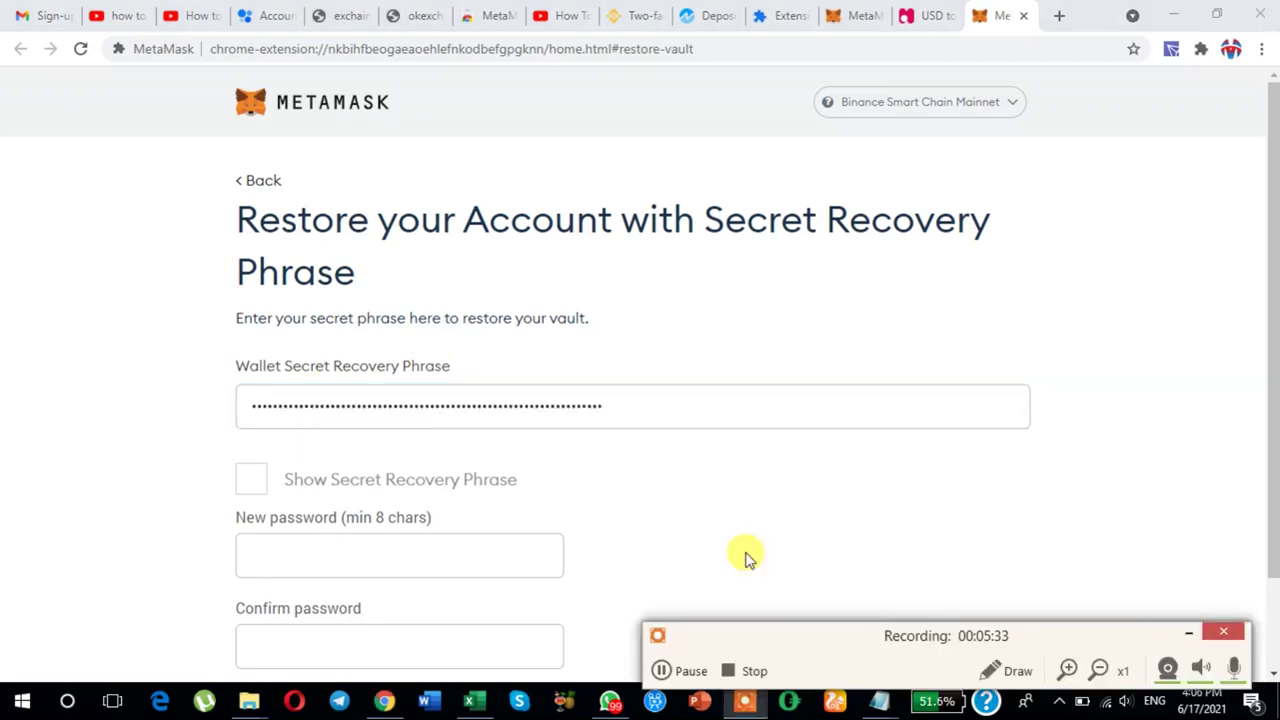
{"action": "scroll", "coordinate": [463, 477], "scroll_direction": "down", "scroll_amount": 2}
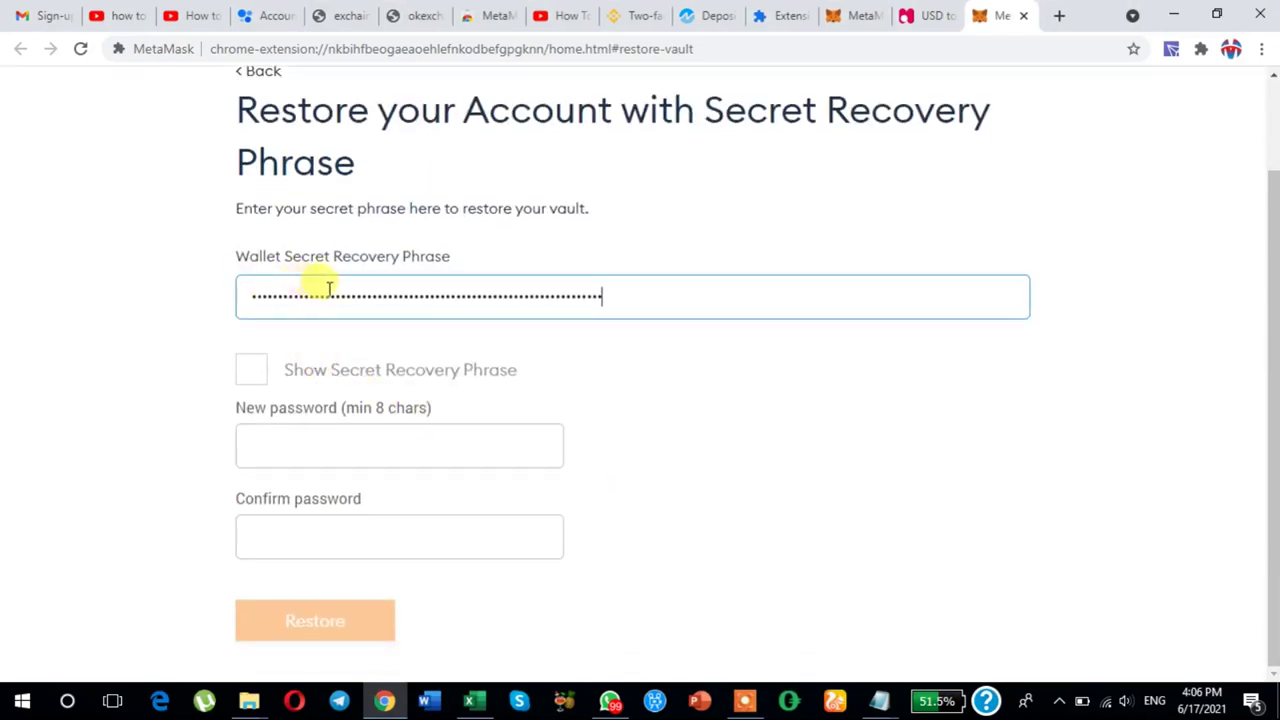
{"action": "left_click", "coordinate": [341, 434]}
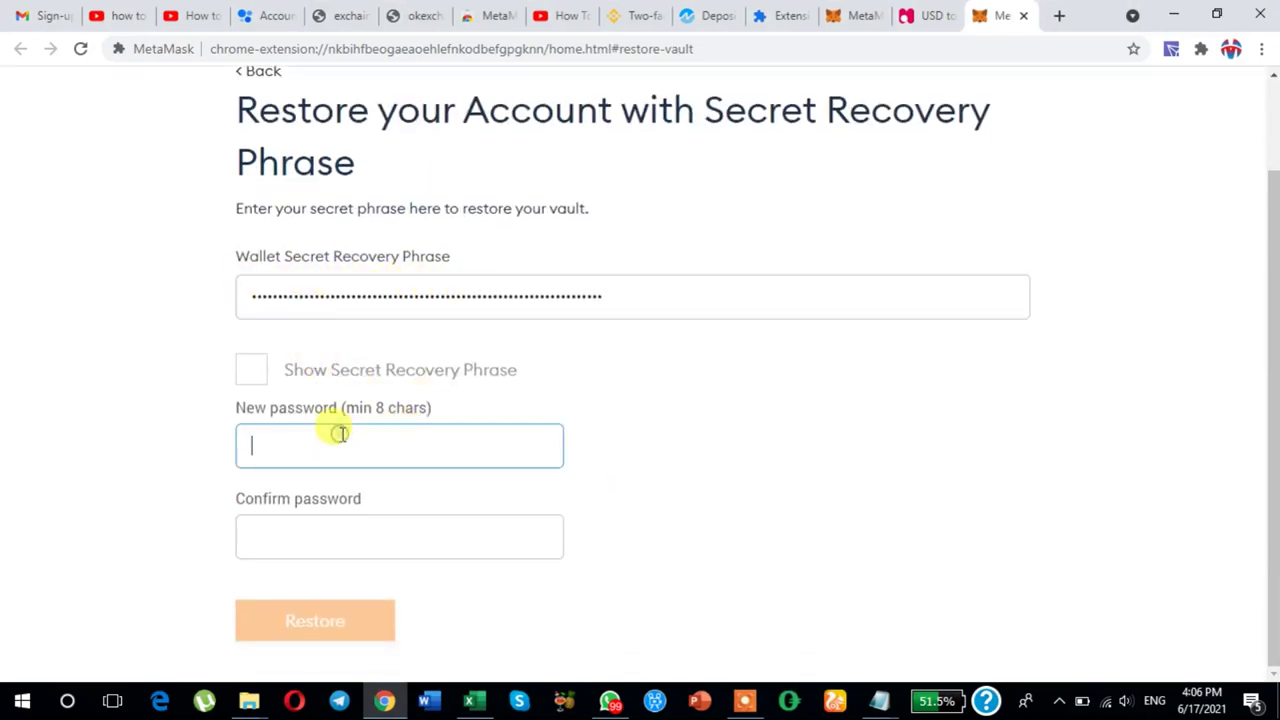
{"action": "key", "text": "Tab"}
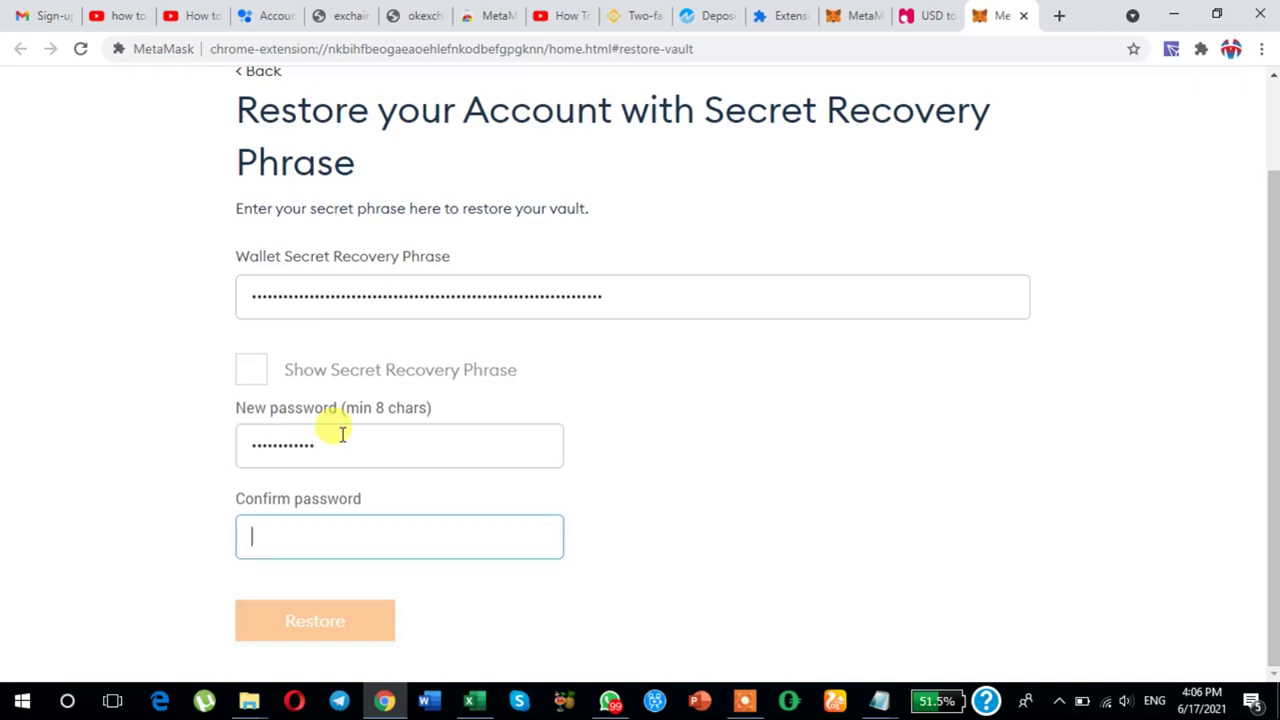
{"action": "key", "text": "ctrl+v"}
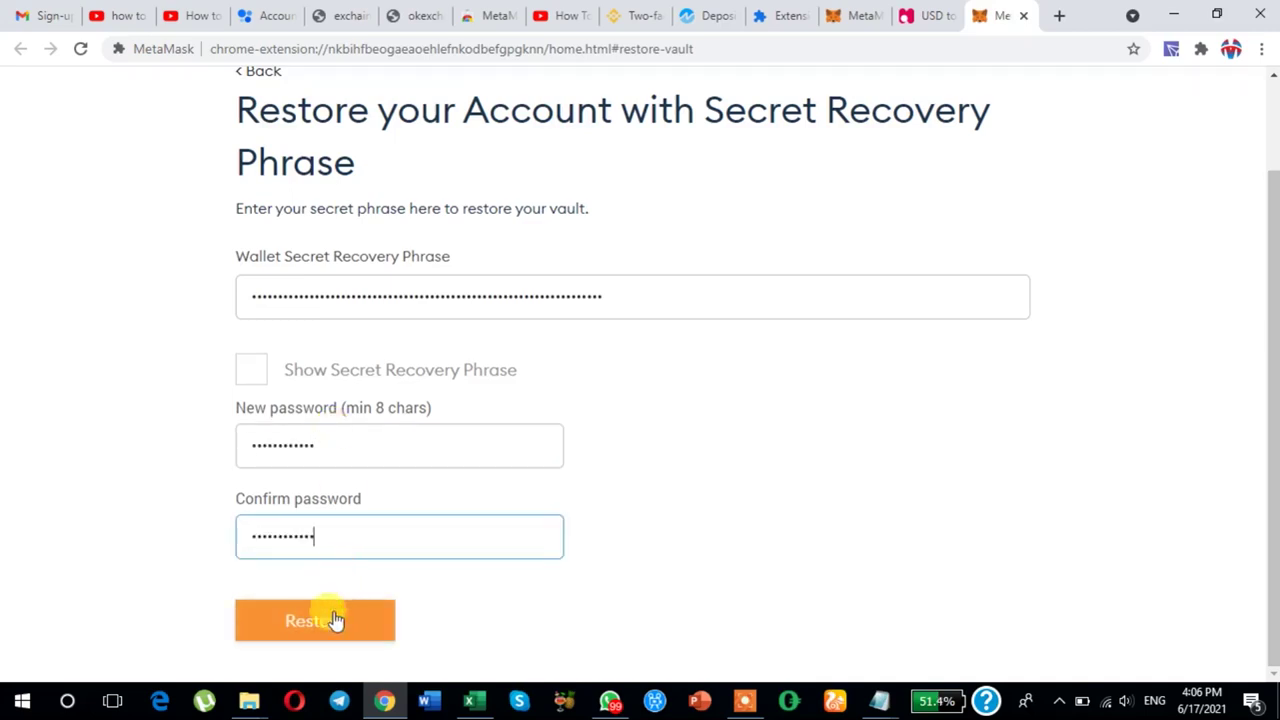
{"action": "left_click", "coordinate": [336, 618]}
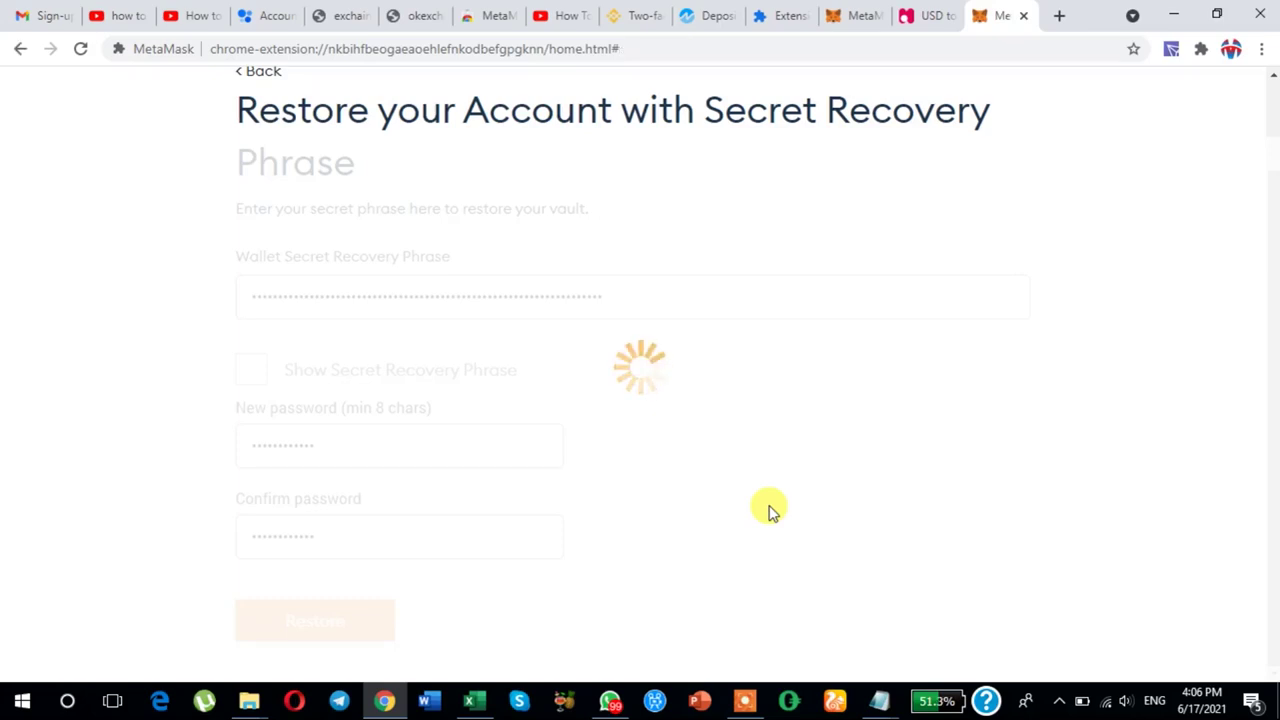
{"action": "scroll", "coordinate": [531, 457], "scroll_direction": "down", "scroll_amount": 3}
{"action": "scroll", "coordinate": [535, 485], "scroll_direction": "up", "scroll_amount": 3}
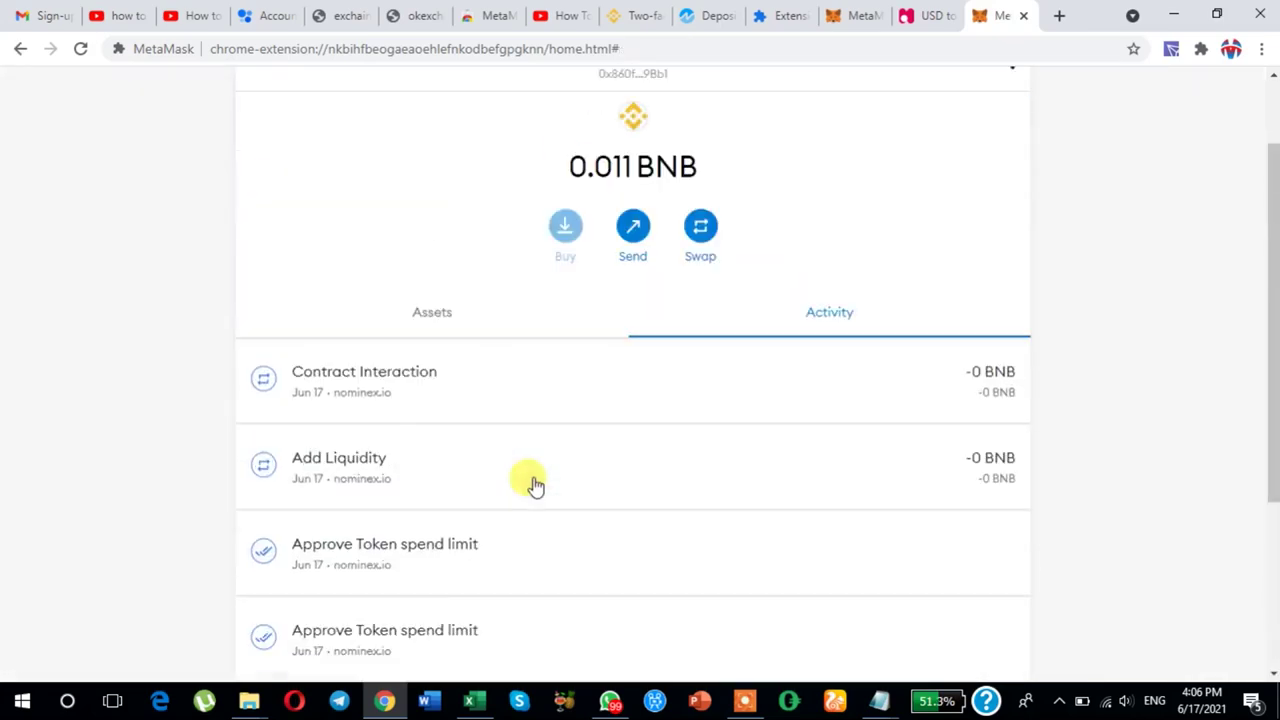
- Re-add the NMX token by its contract address so 6.585 NMX shows, then open a new tab
{"action": "left_click", "coordinate": [430, 325]}
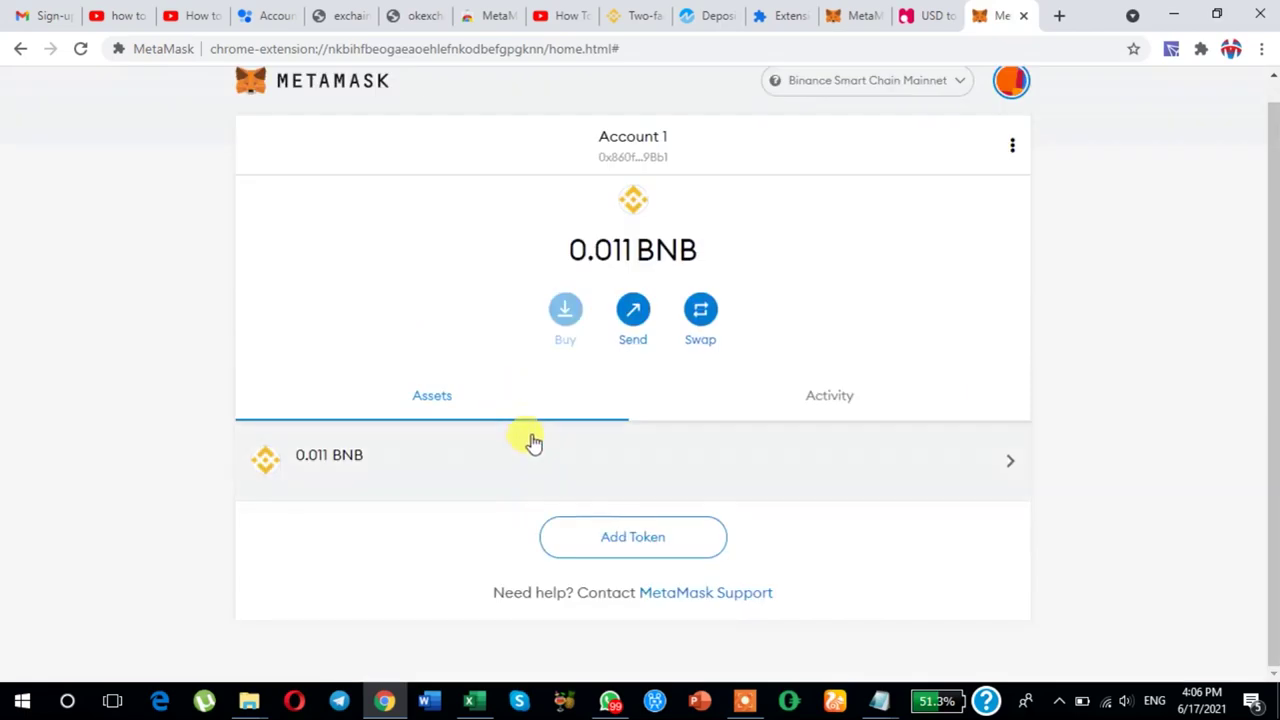
{"action": "left_click", "coordinate": [600, 540]}
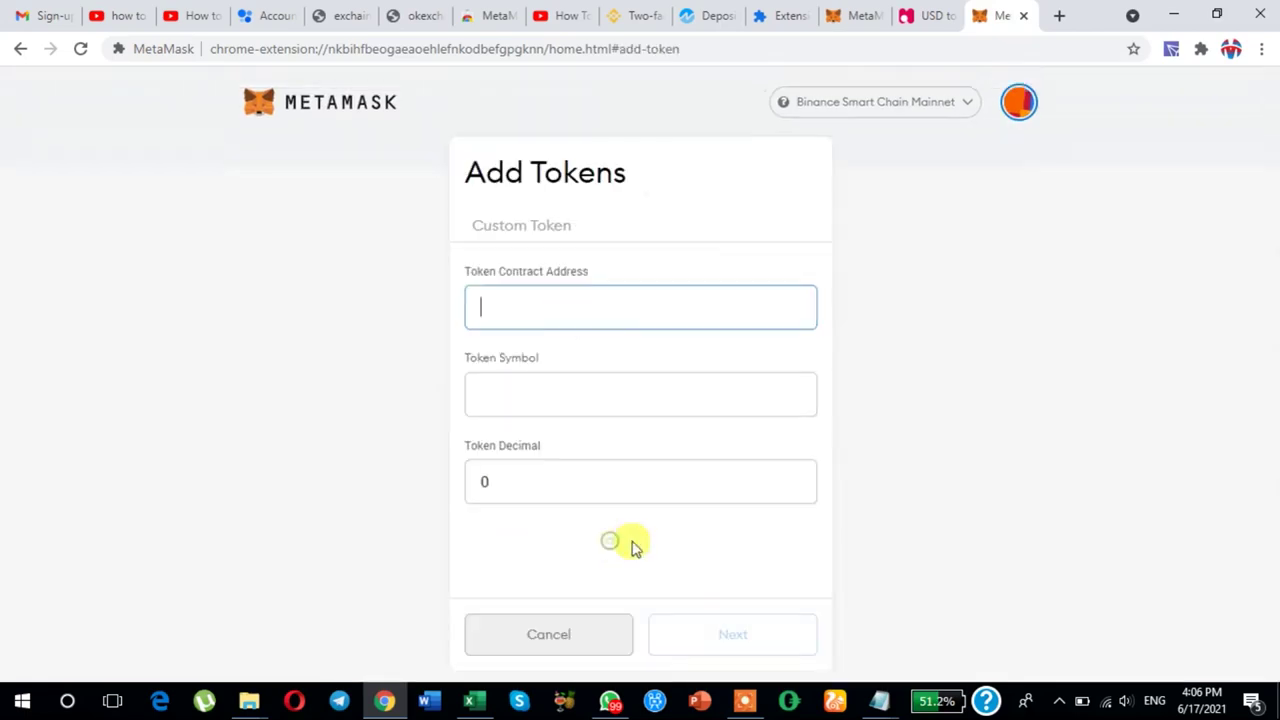
{"action": "left_click", "coordinate": [537, 306]}
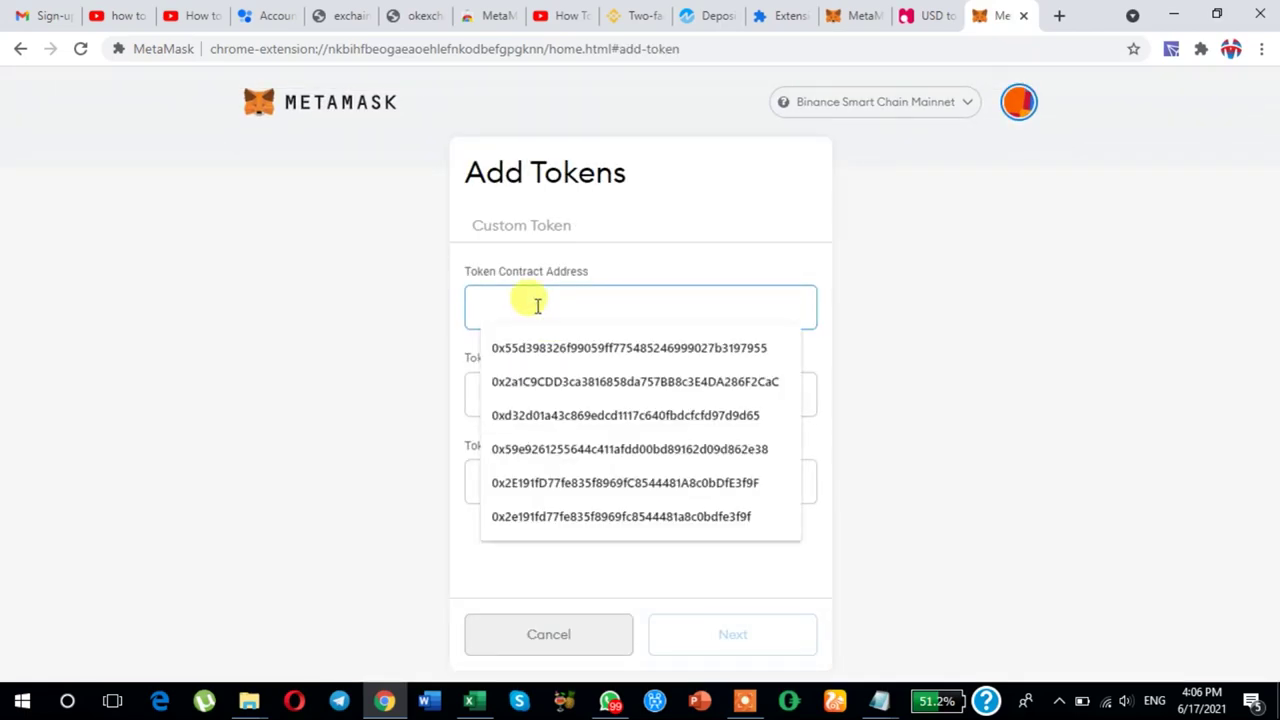
{"action": "left_click", "coordinate": [534, 416]}
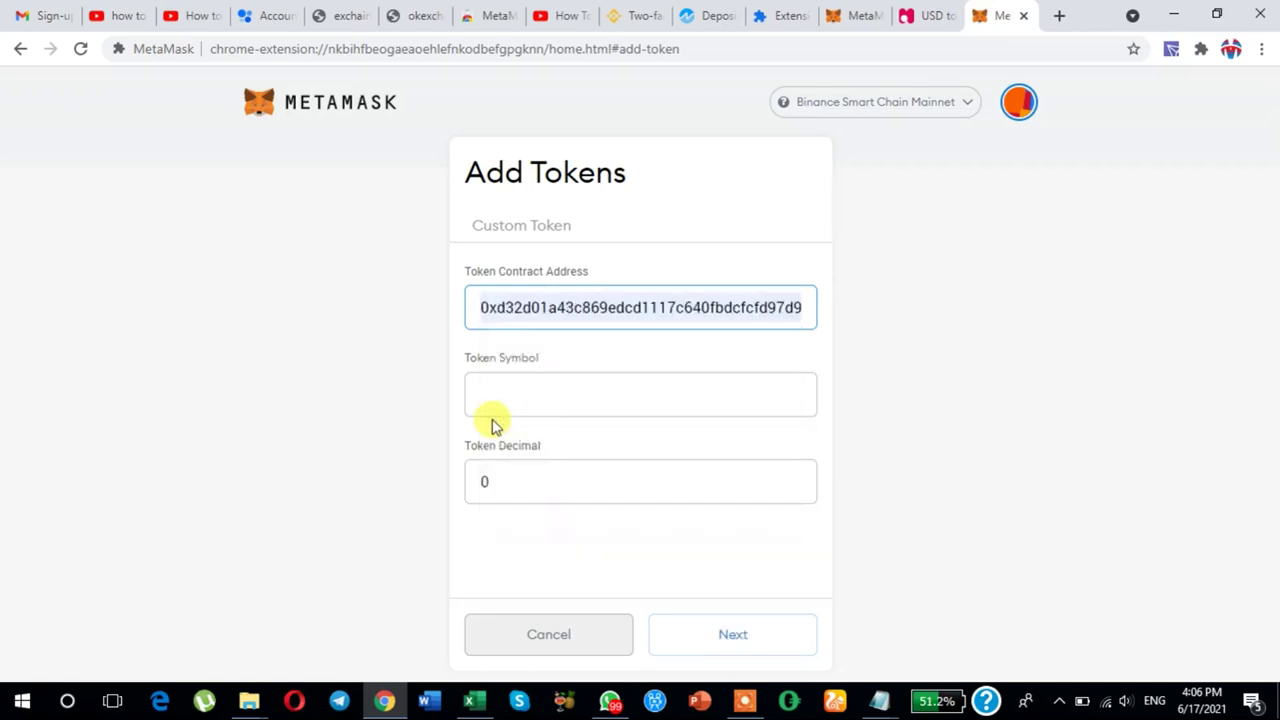
{"action": "left_click", "coordinate": [745, 638]}
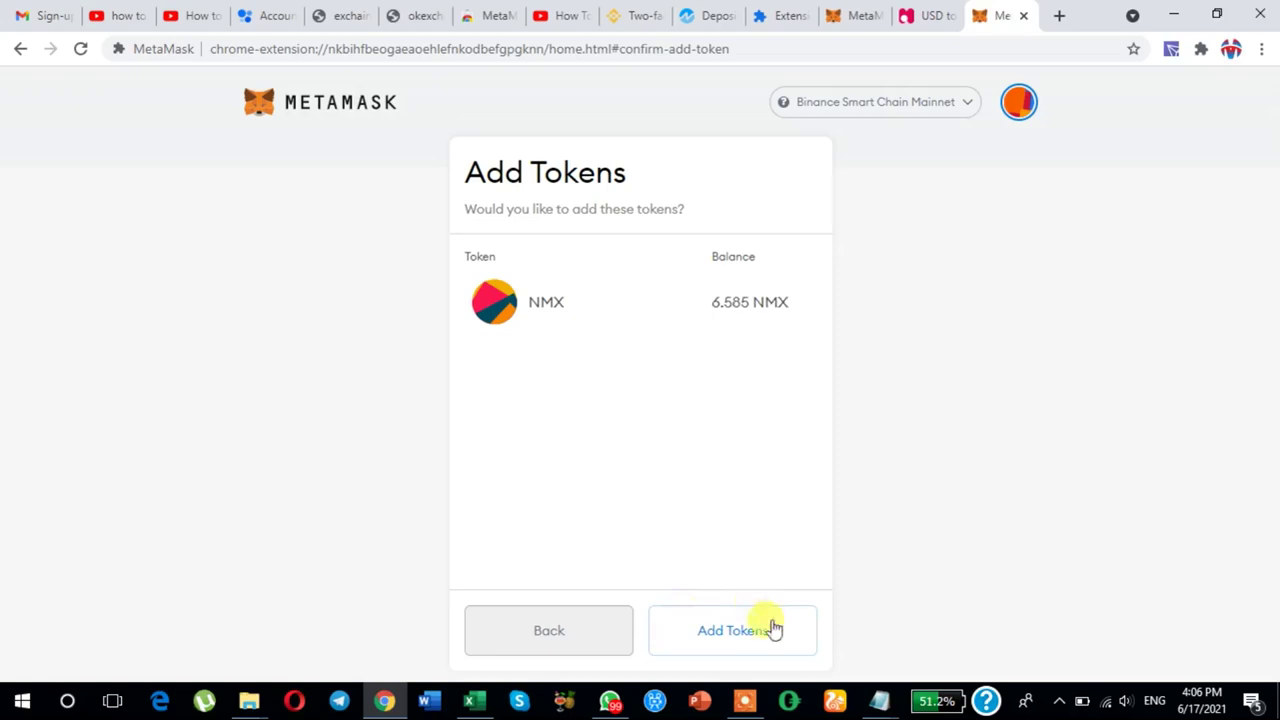
{"action": "left_click", "coordinate": [735, 642]}
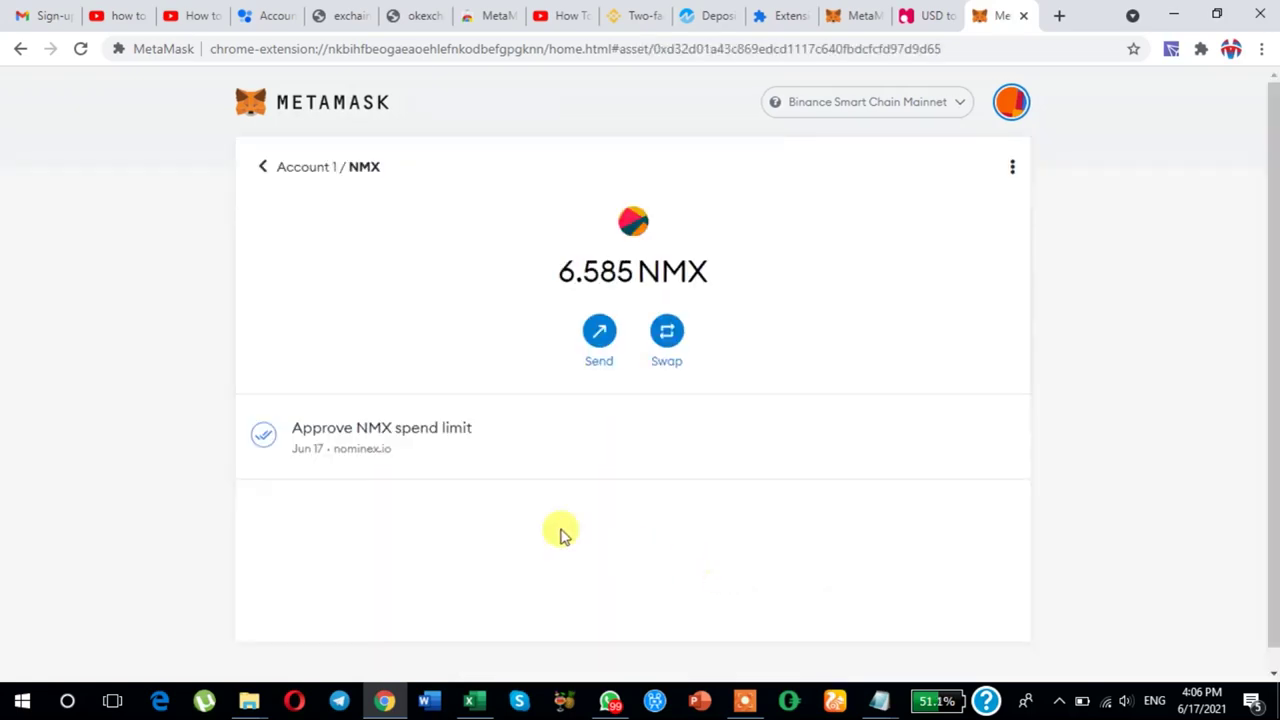
{"action": "left_click", "coordinate": [263, 168]}
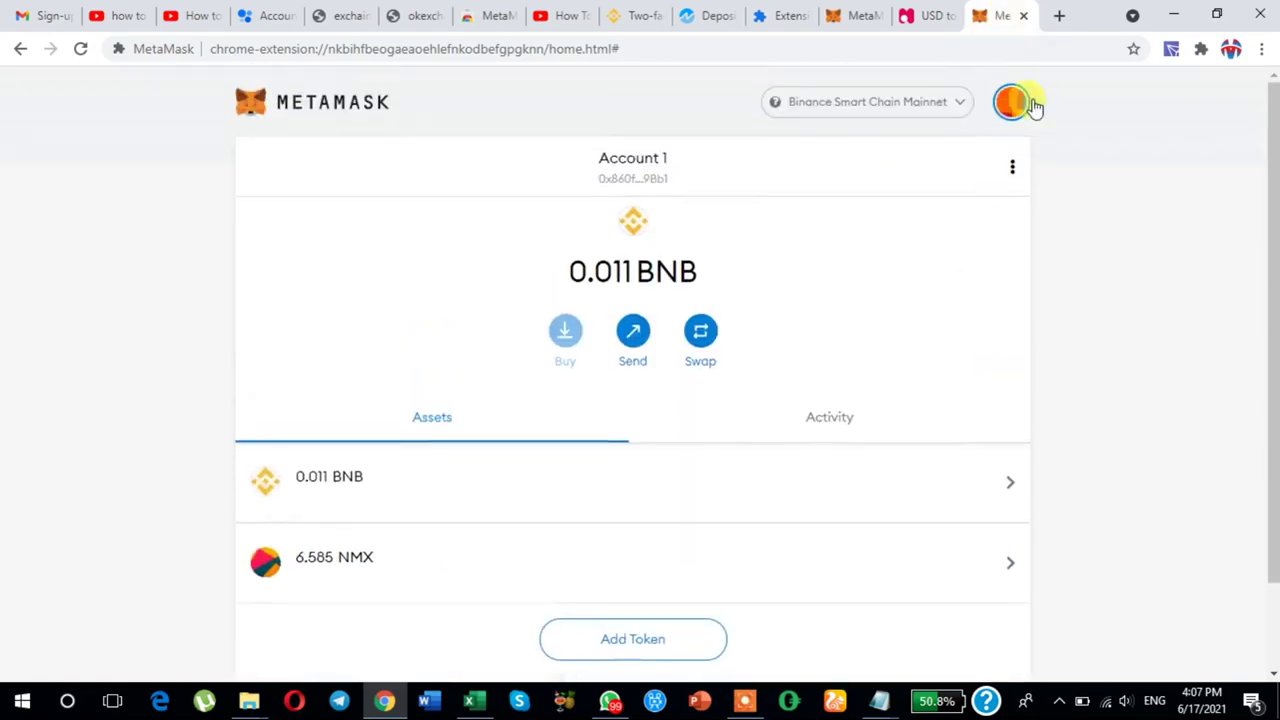
{"action": "left_click", "coordinate": [1058, 17]}
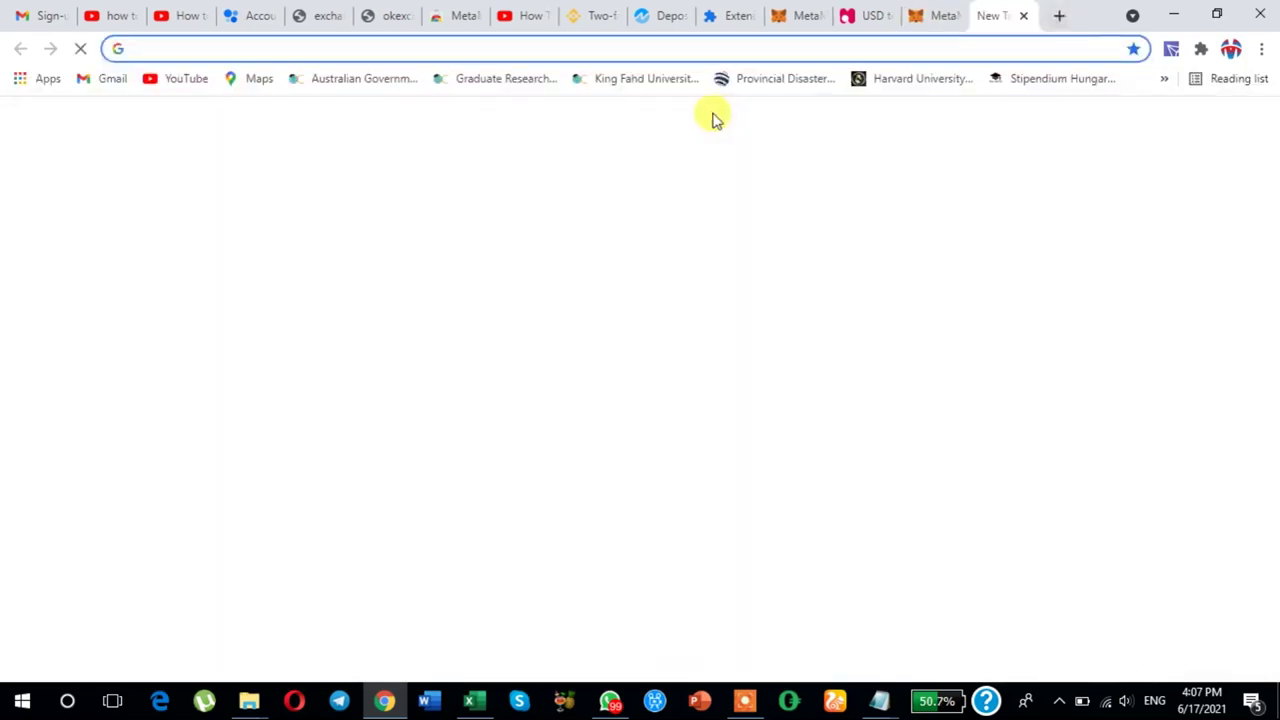
- Load the PancakeSwap exchange swap page by searching 'pancake' in a new Chrome tab
{"action": "type", "text": "panc"}
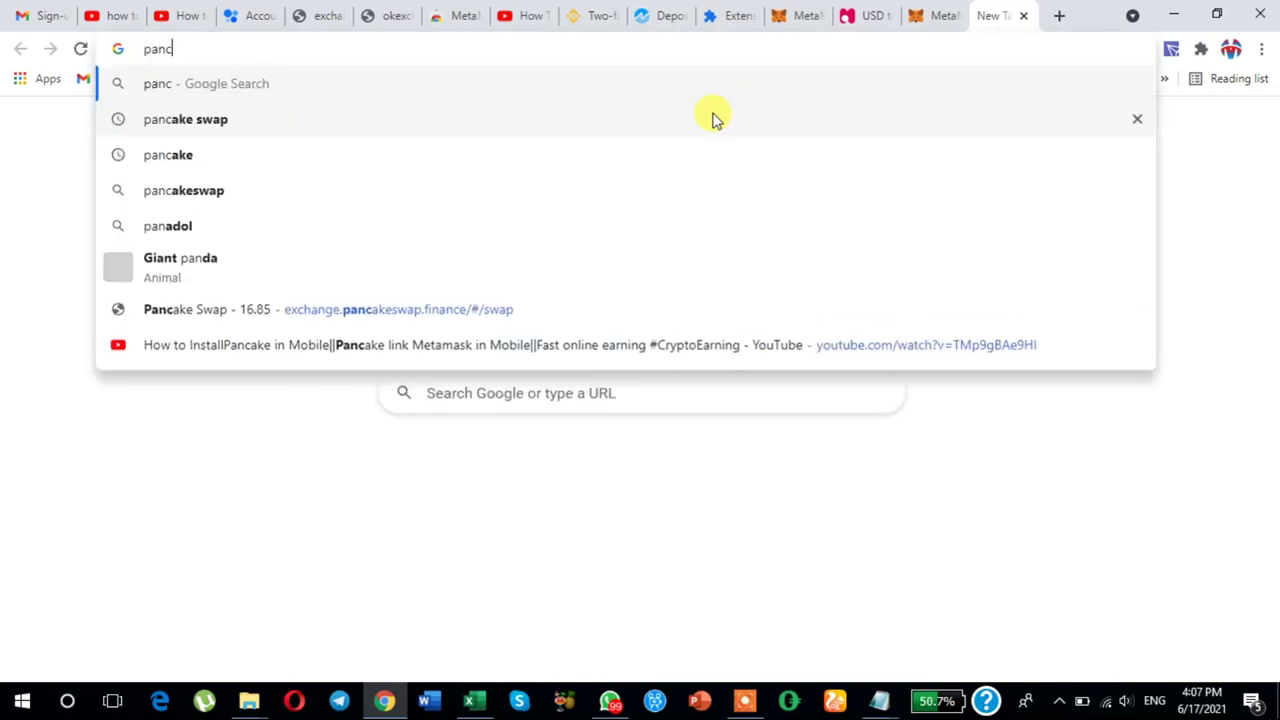
{"action": "type", "text": "ake"}
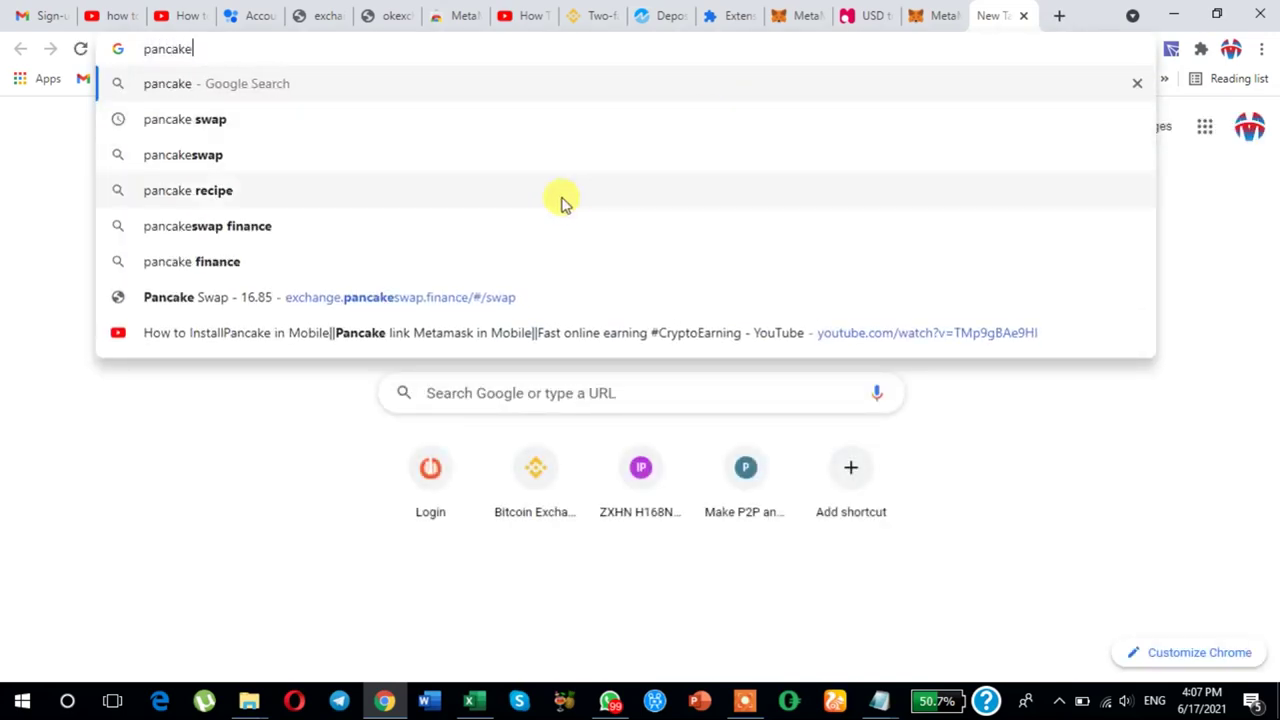
{"action": "left_click", "coordinate": [440, 299]}
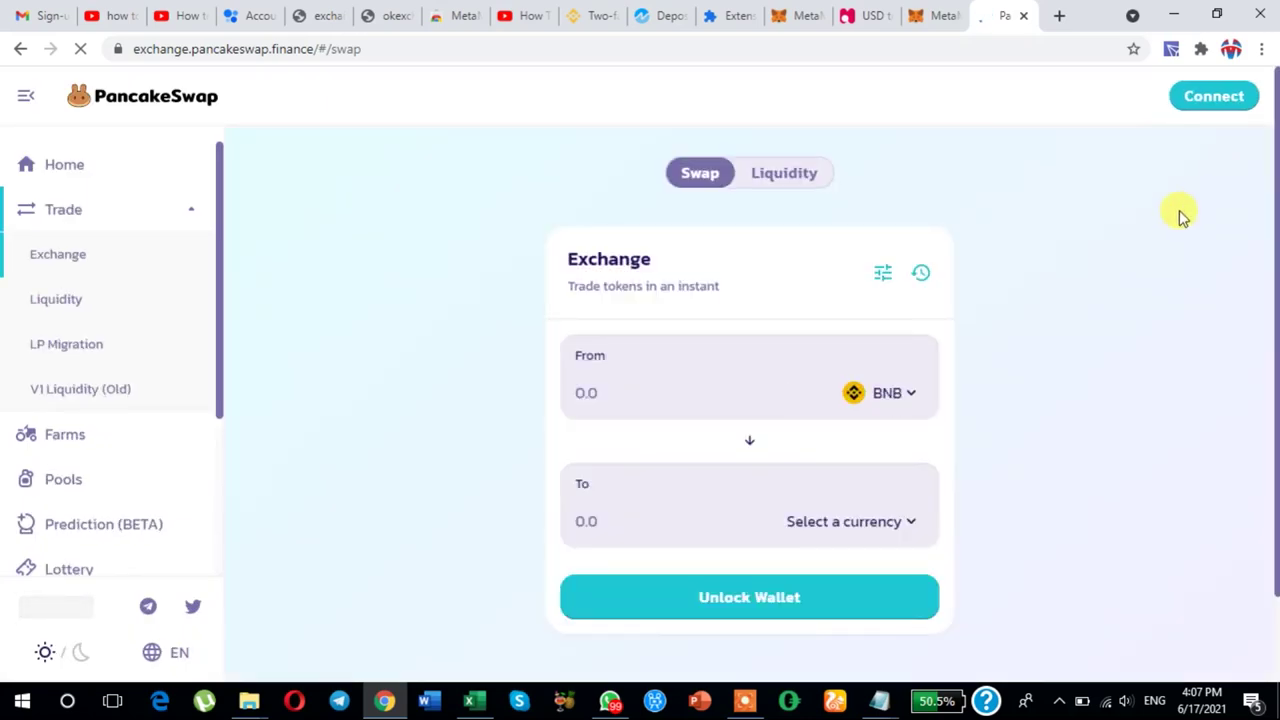
- Connect MetaMask Account 1 to PancakeSwap so its 0.0110461 BNB balance appears
{"action": "left_click", "coordinate": [1214, 100]}
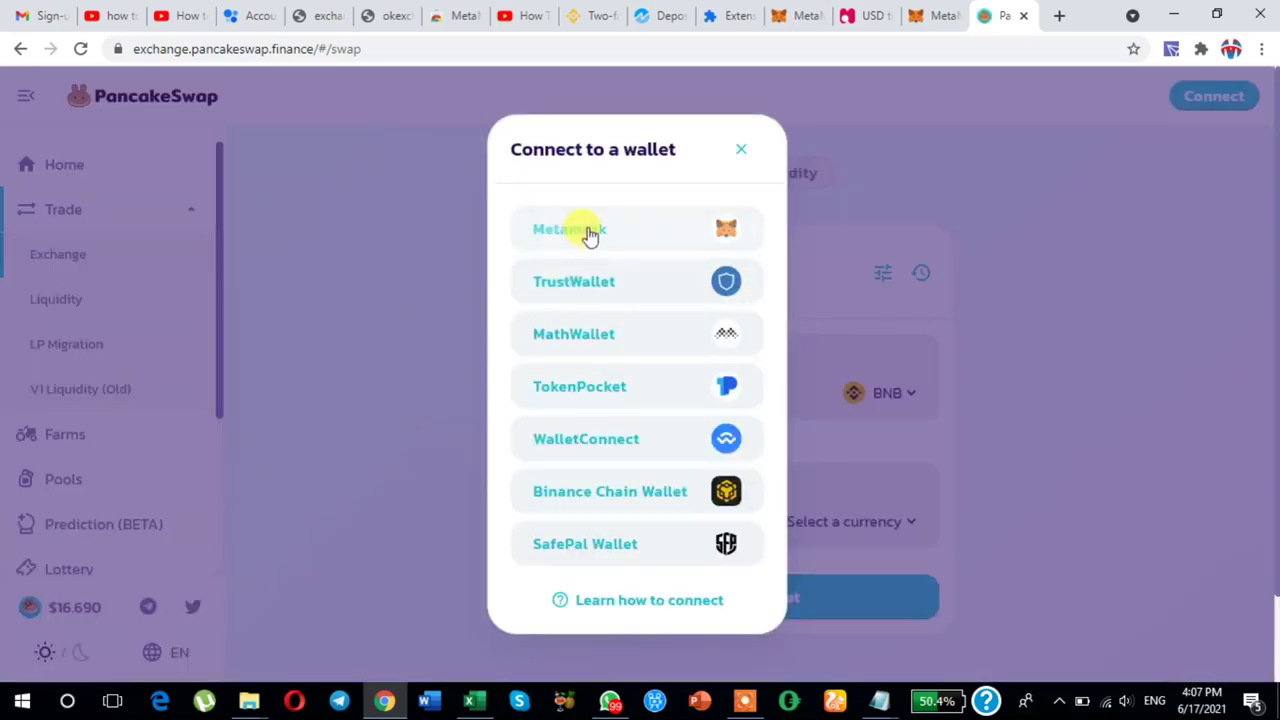
{"action": "left_click", "coordinate": [590, 231]}
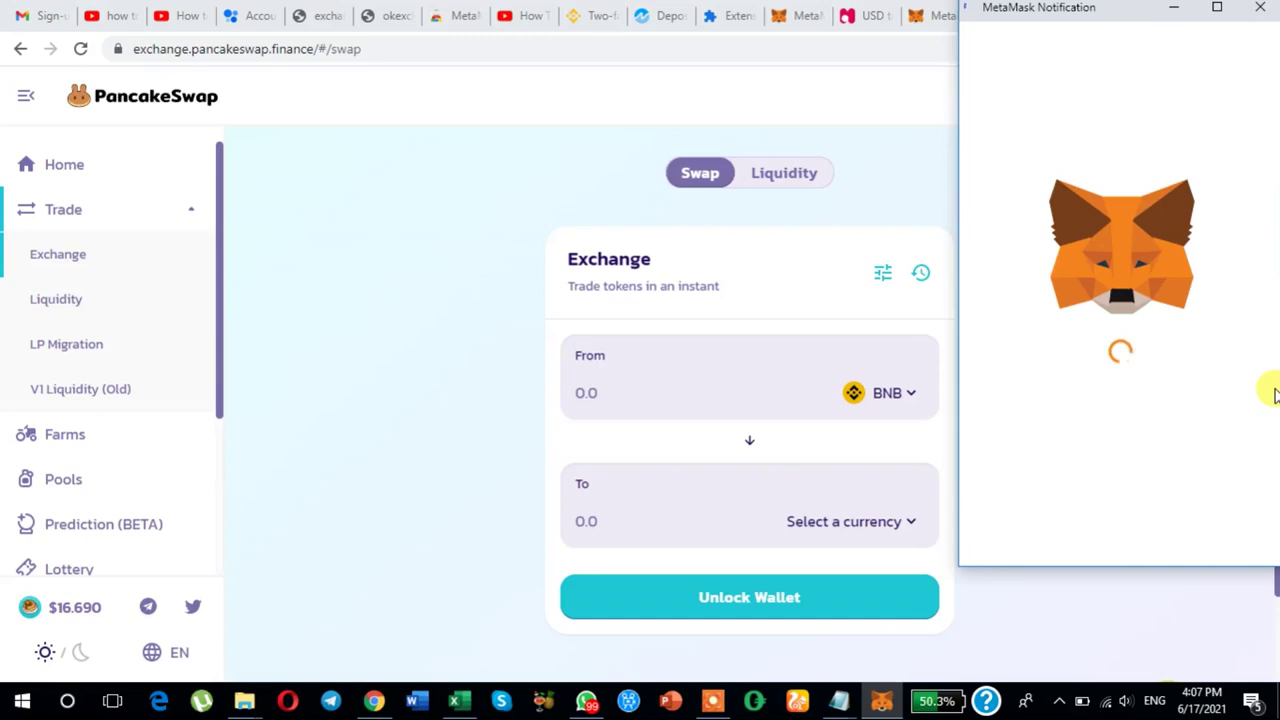
{"action": "left_click", "coordinate": [1201, 535]}
{"action": "left_click", "coordinate": [1201, 535]}
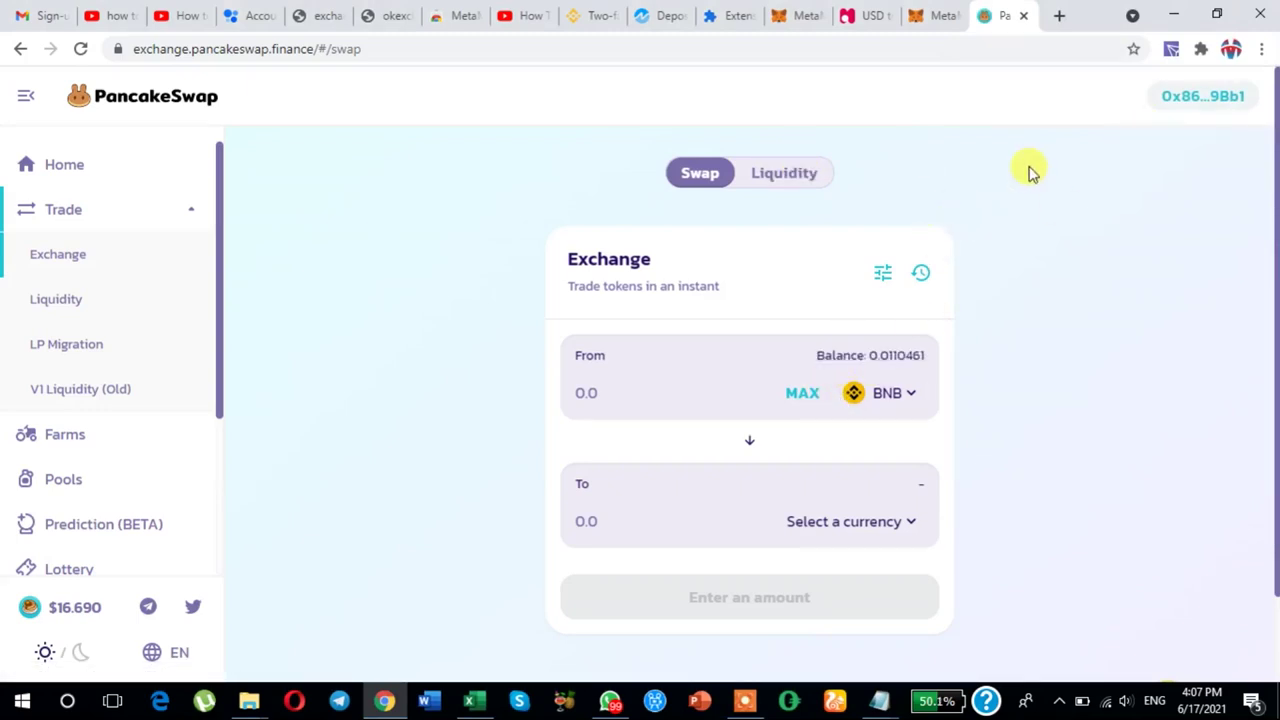
- Search the From token list for 'nmx', which finds nothing, then return to Nominex Deposits
{"action": "left_click", "coordinate": [893, 398]}
{"action": "left_click", "coordinate": [551, 189]}
{"action": "type", "text": "nmx"}
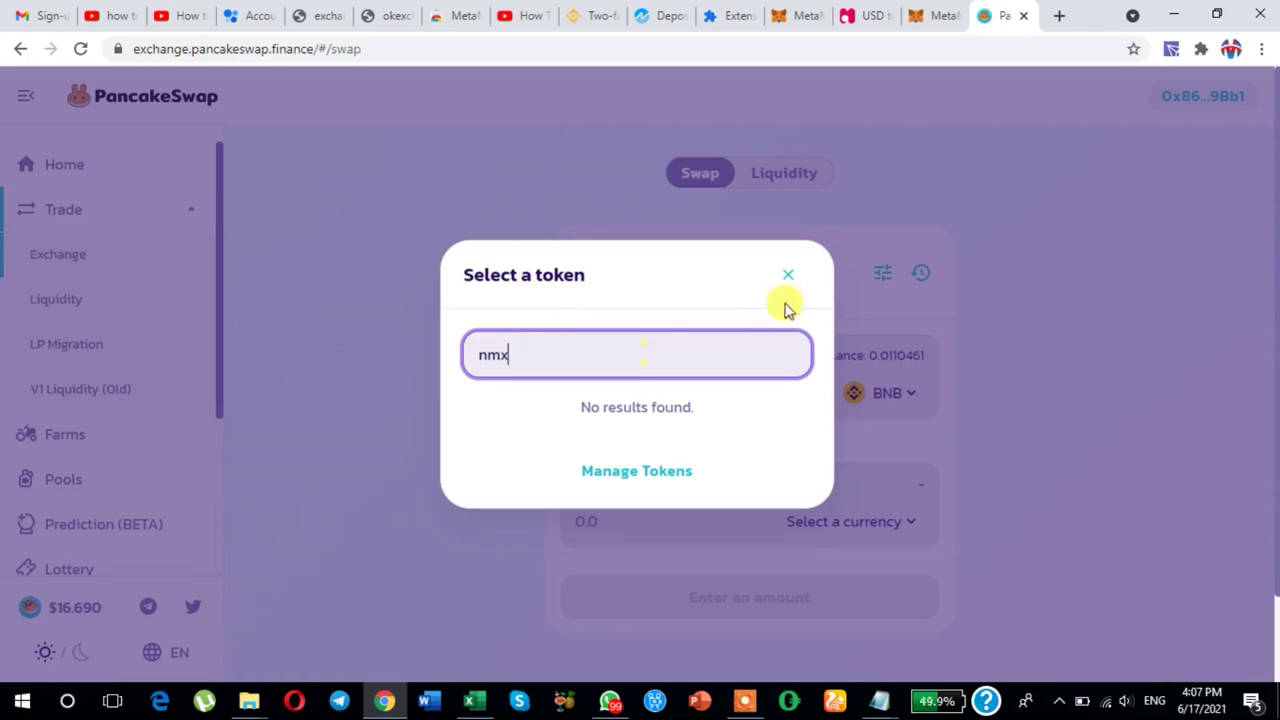
{"action": "left_click", "coordinate": [789, 277]}
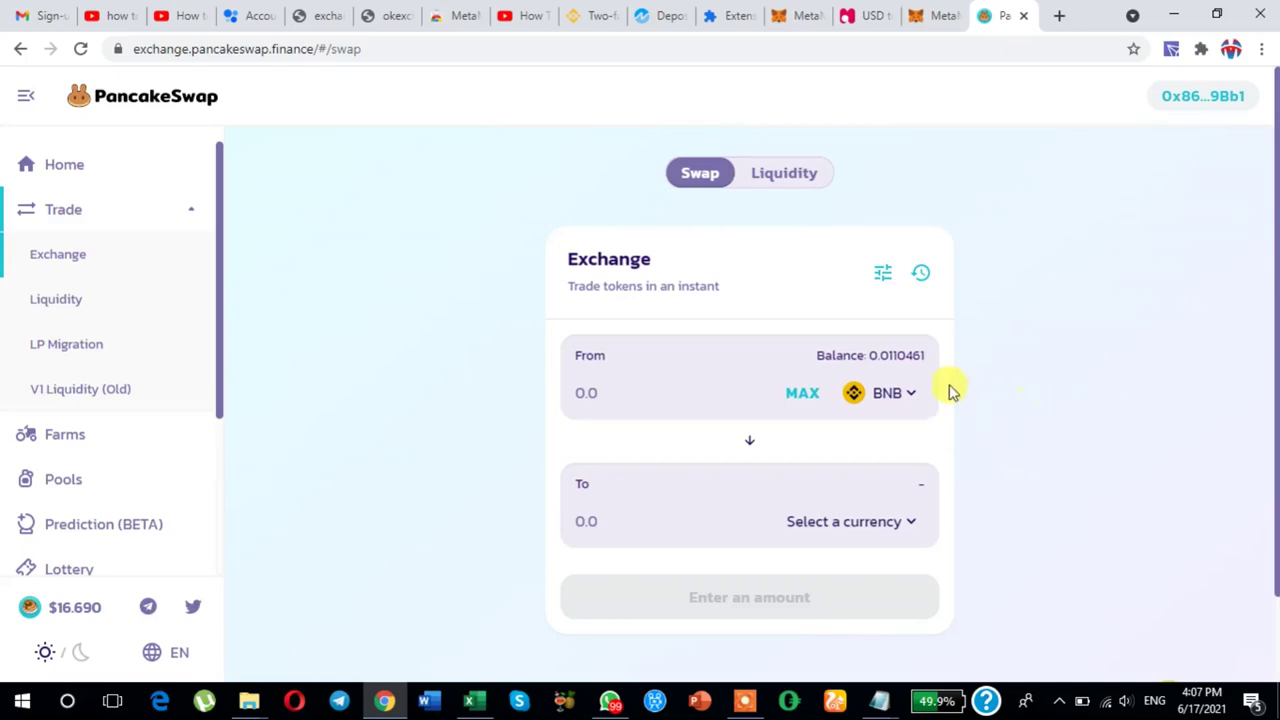
{"action": "left_click", "coordinate": [660, 18]}
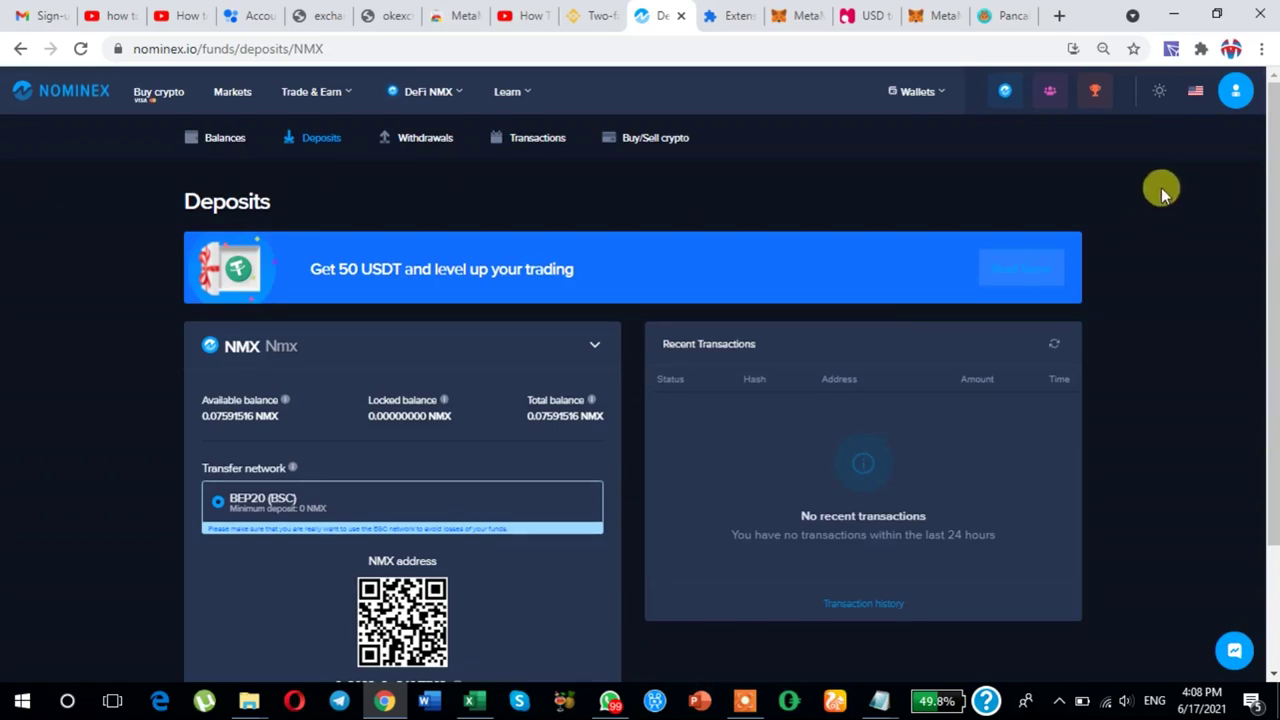
{"action": "left_click", "coordinate": [1228, 104]}
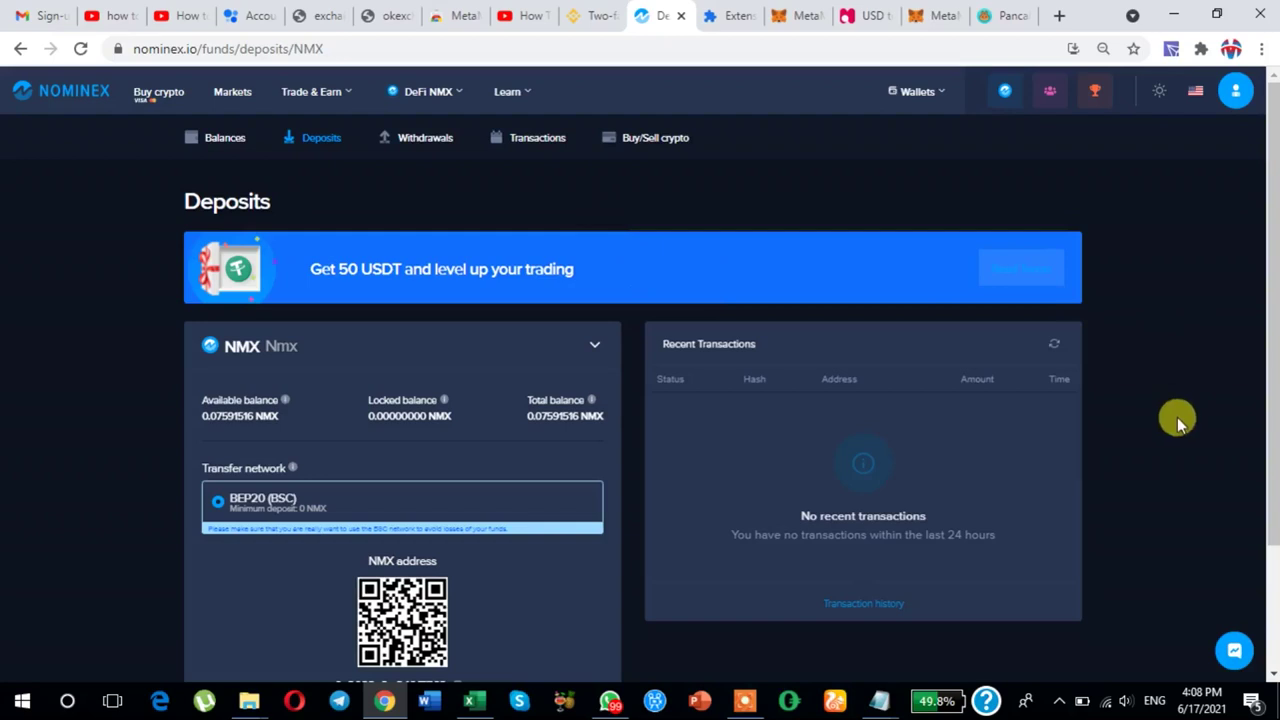
- Sign out of Nominex and bring up the Sign-in page with saved login details
{"action": "scroll", "coordinate": [1137, 447], "scroll_direction": "down", "scroll_amount": 2}
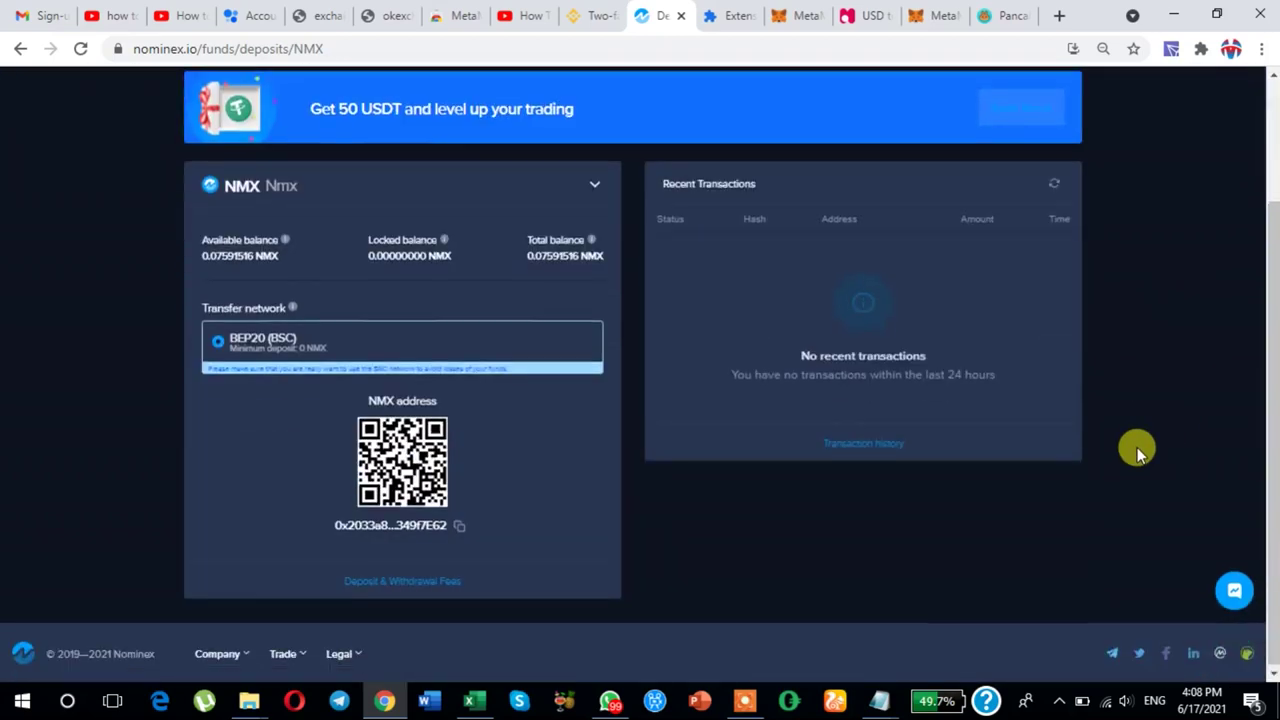
{"action": "scroll", "coordinate": [1137, 447], "scroll_direction": "up", "scroll_amount": 2}
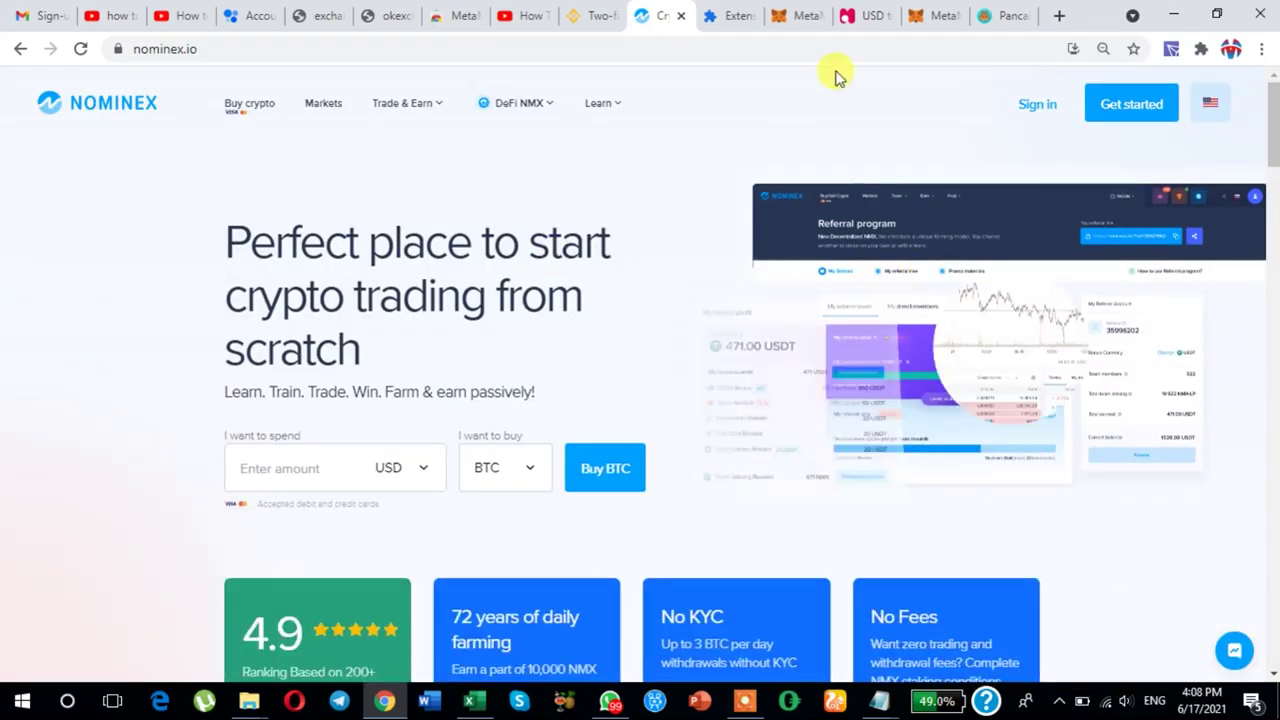
{"action": "left_click", "coordinate": [1028, 108]}
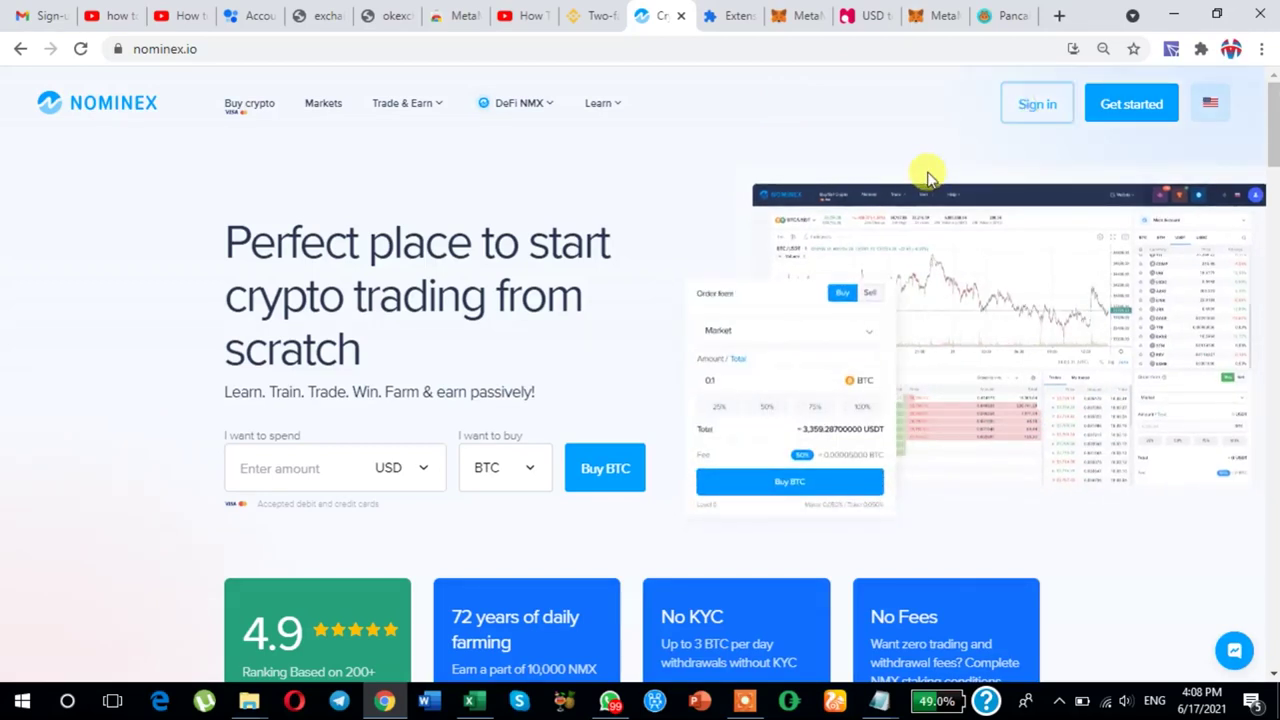
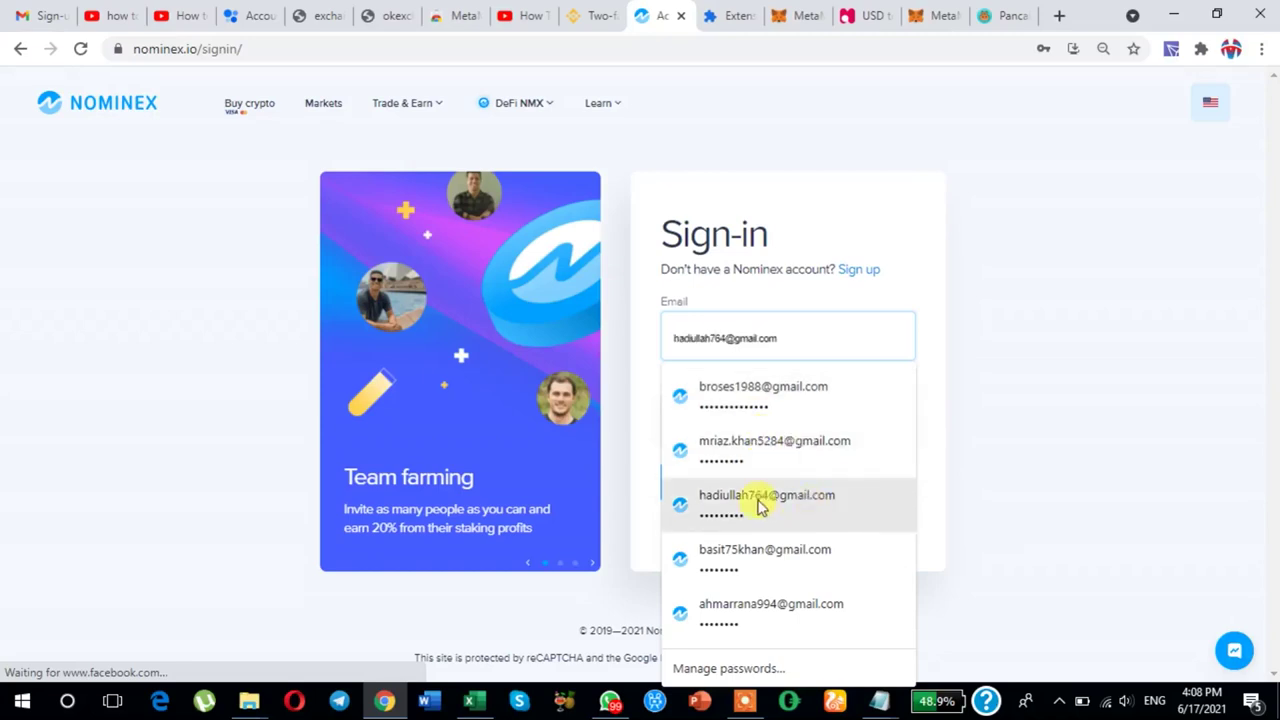
- Sign in to Nominex and let the Account Dashboard load with balances and withdrawal limits
{"action": "left_click", "coordinate": [781, 476]}
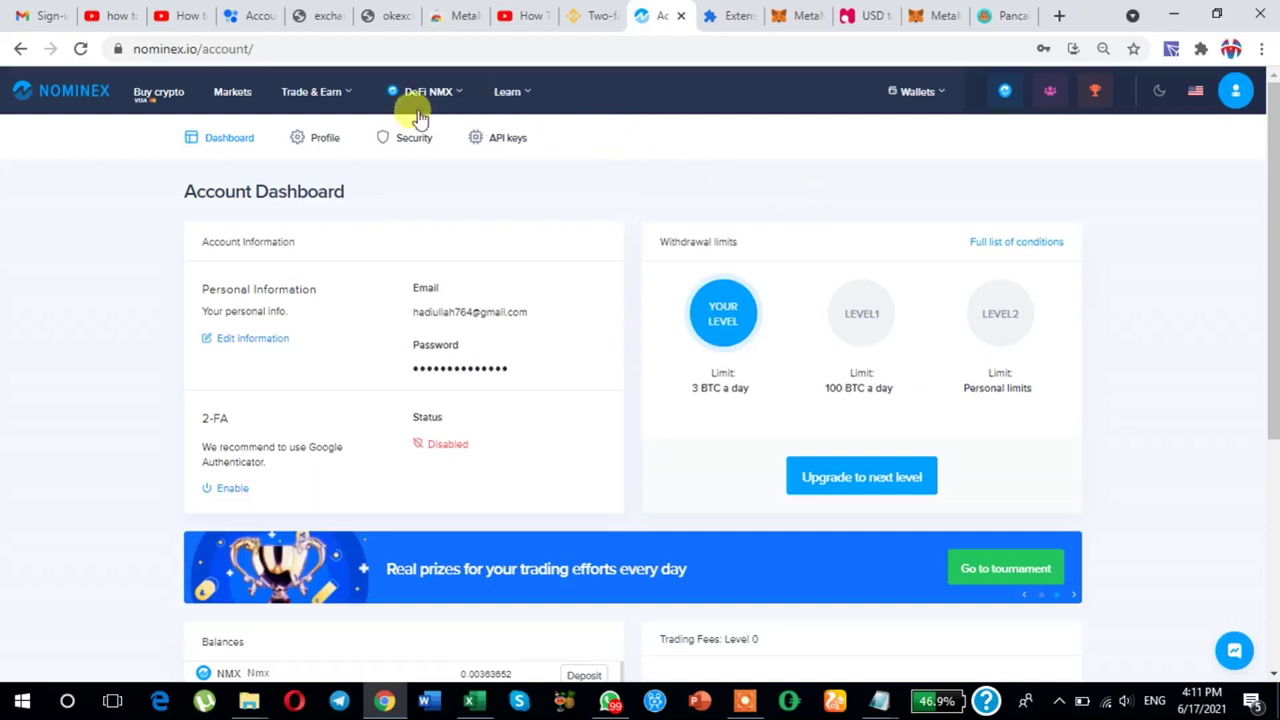
{"action": "mouse_move", "coordinate": [425, 98]}
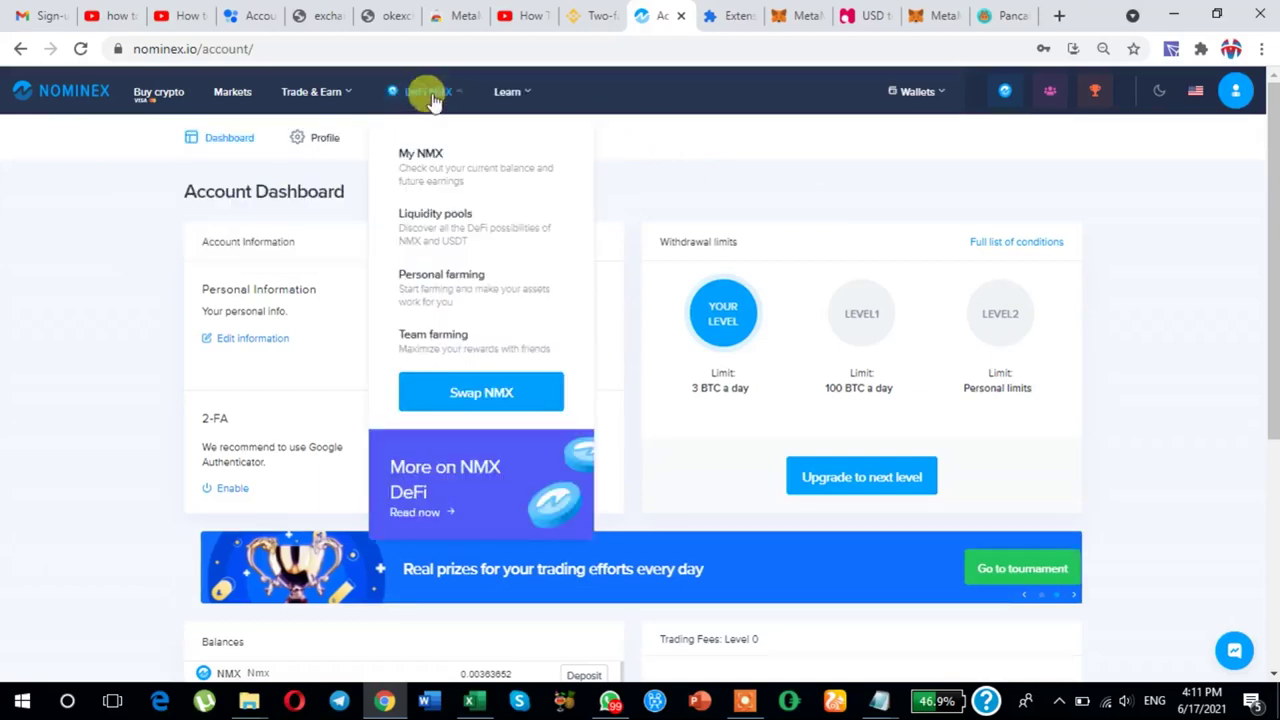
- Copy the NMX token address from the NMX-USDT liquidity pool page, then open MetaMask's custom-token form
{"action": "left_click", "coordinate": [451, 224]}
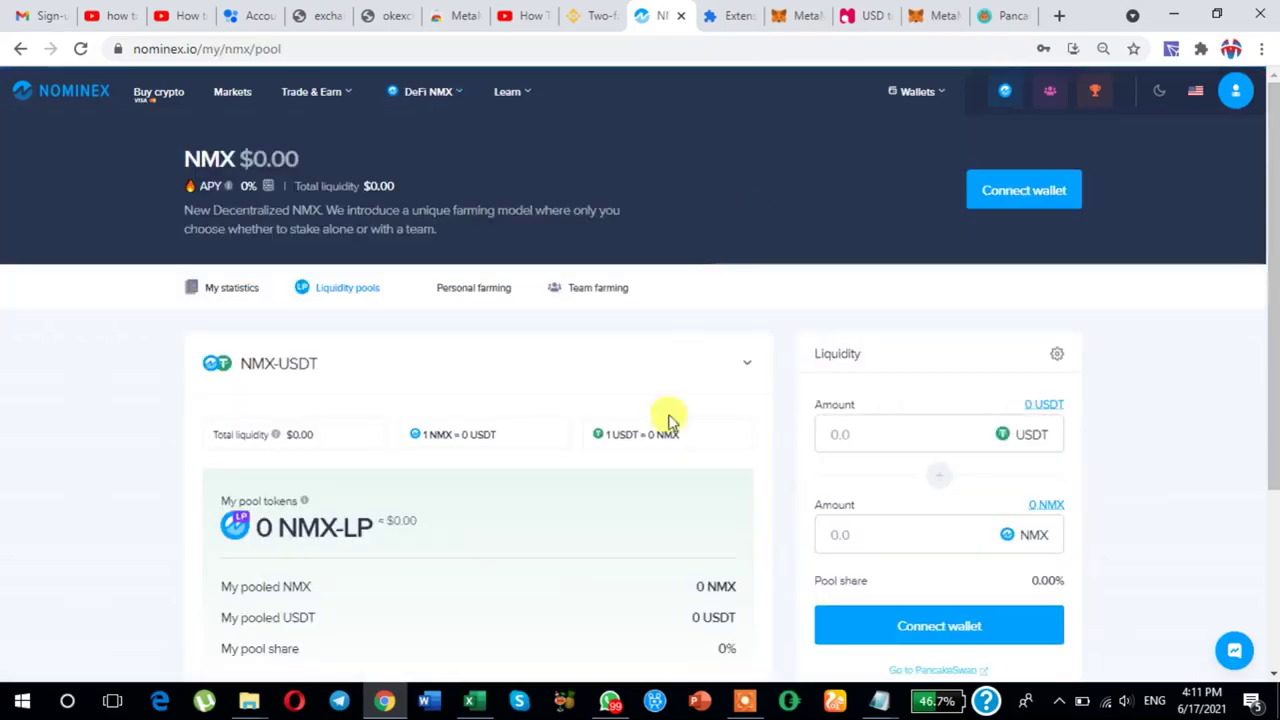
{"action": "scroll", "coordinate": [666, 440], "scroll_direction": "down", "scroll_amount": 3}
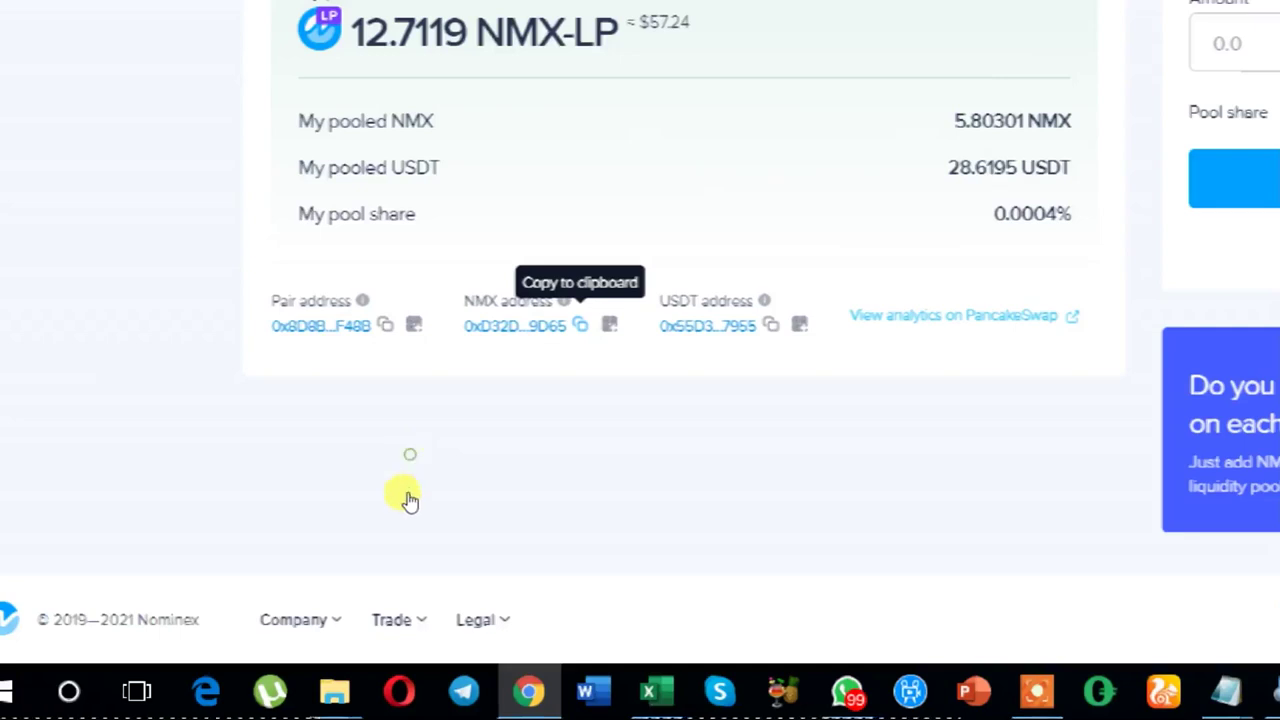
{"action": "left_click", "coordinate": [580, 325]}
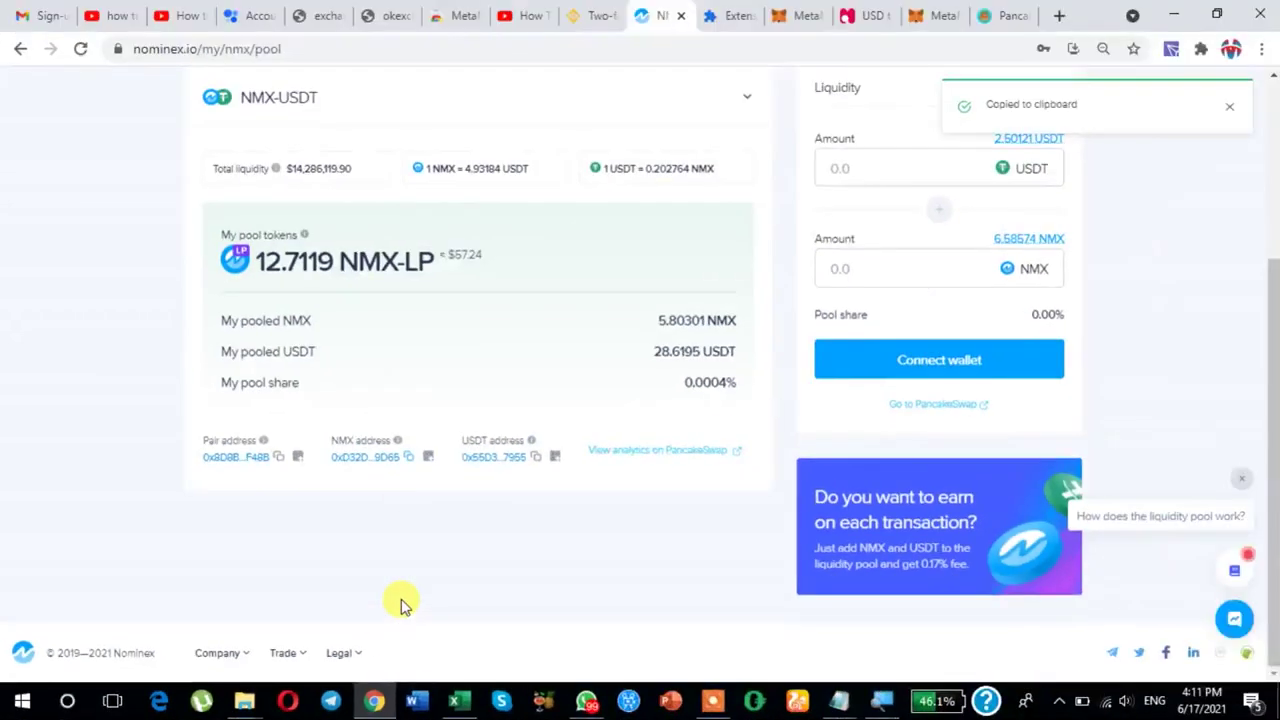
{"action": "left_click", "coordinate": [933, 20]}
{"action": "left_click", "coordinate": [645, 652]}
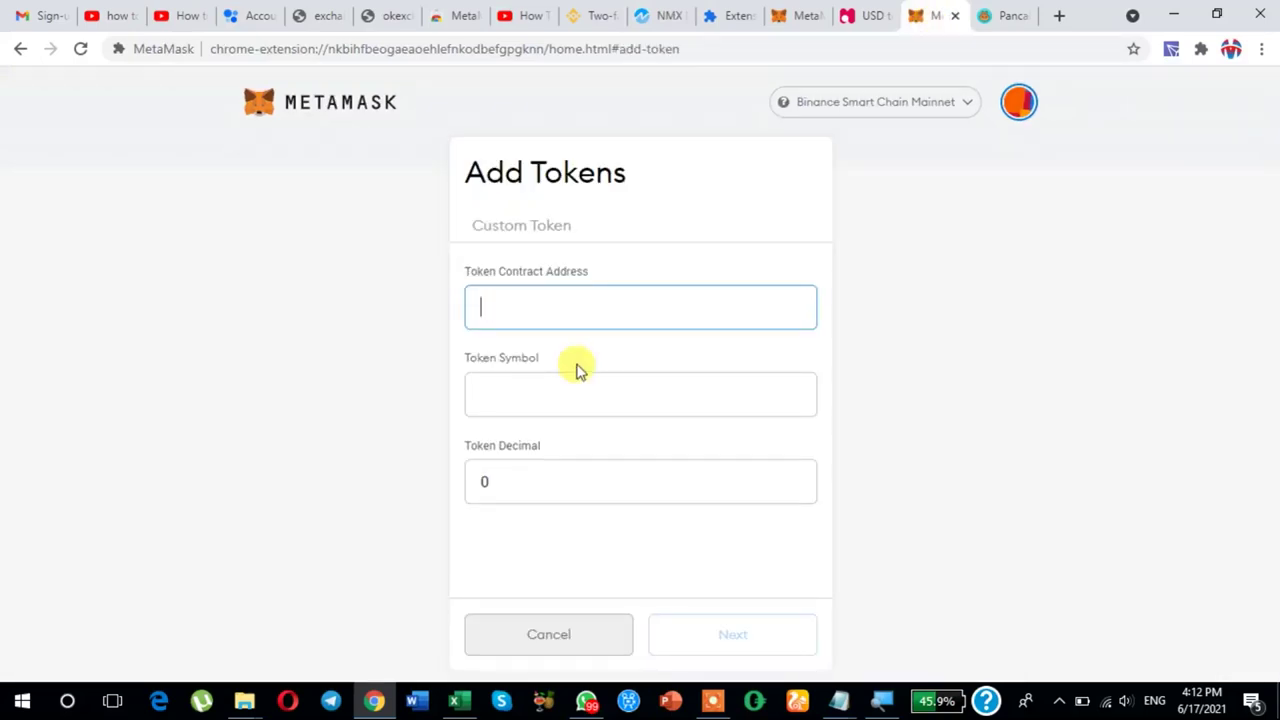
{"action": "key", "text": "ctrl+v"}
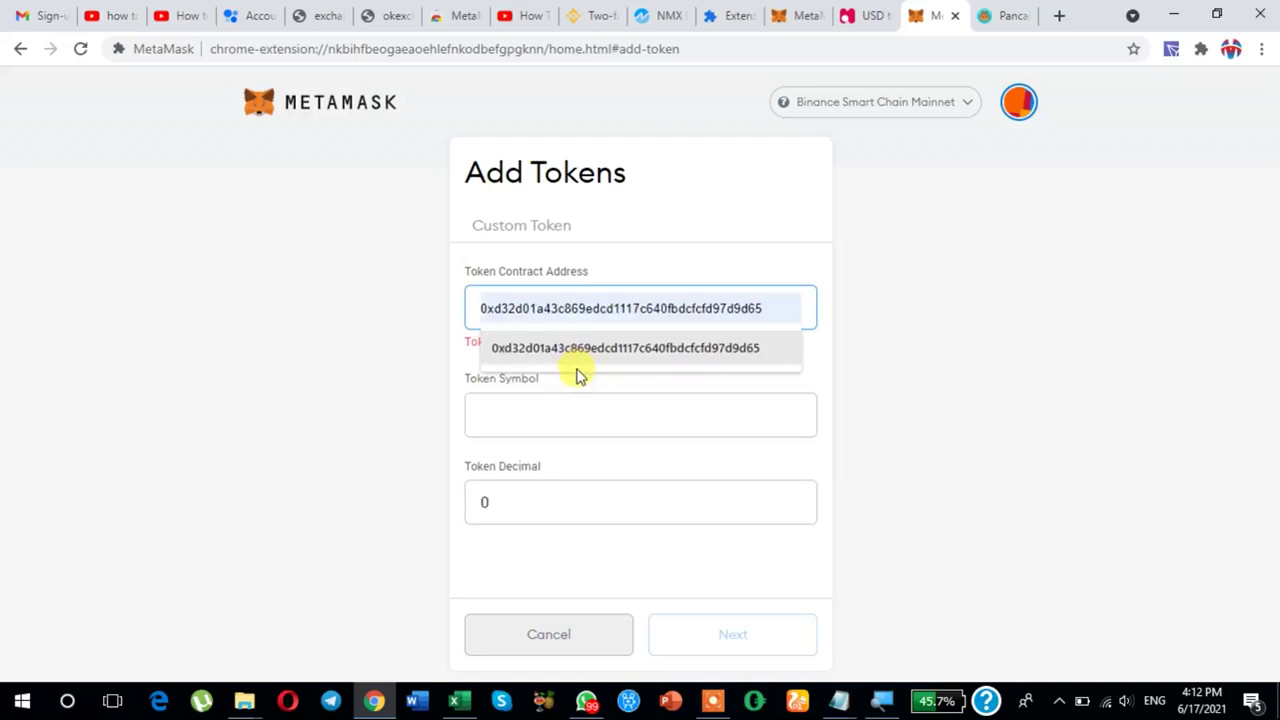
{"action": "left_click", "coordinate": [530, 648]}
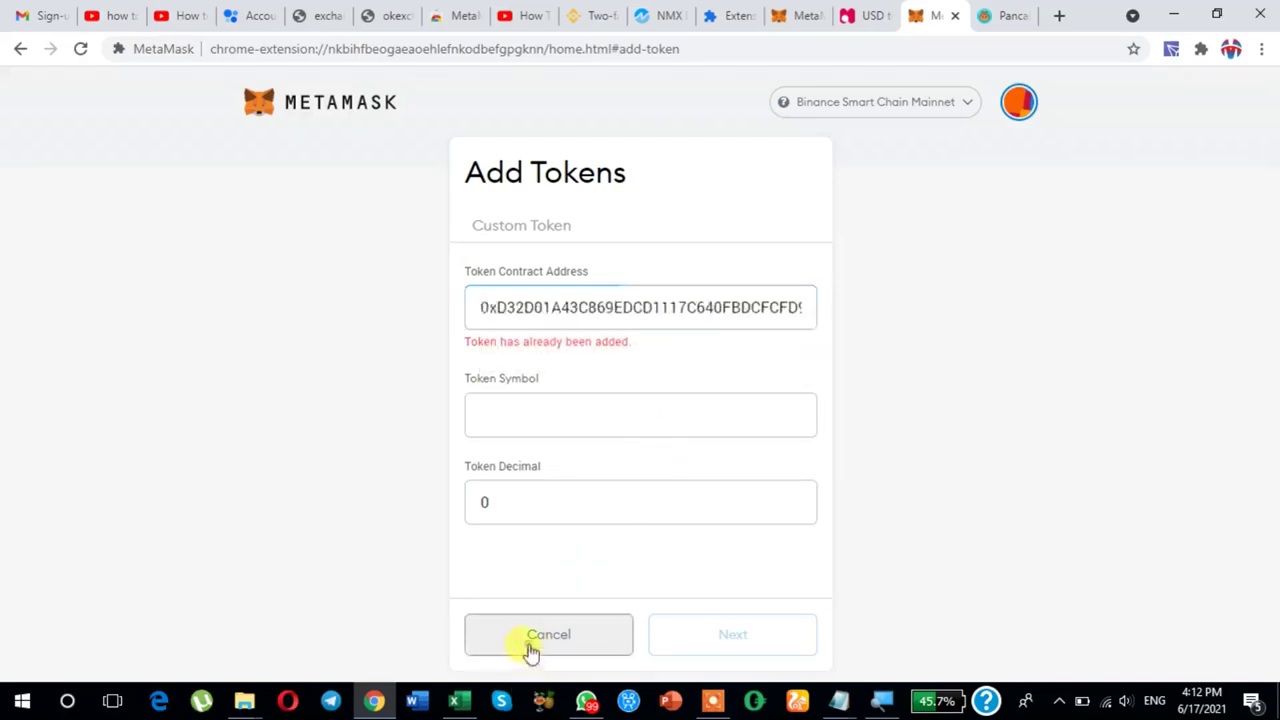
{"action": "left_click", "coordinate": [796, 18]}
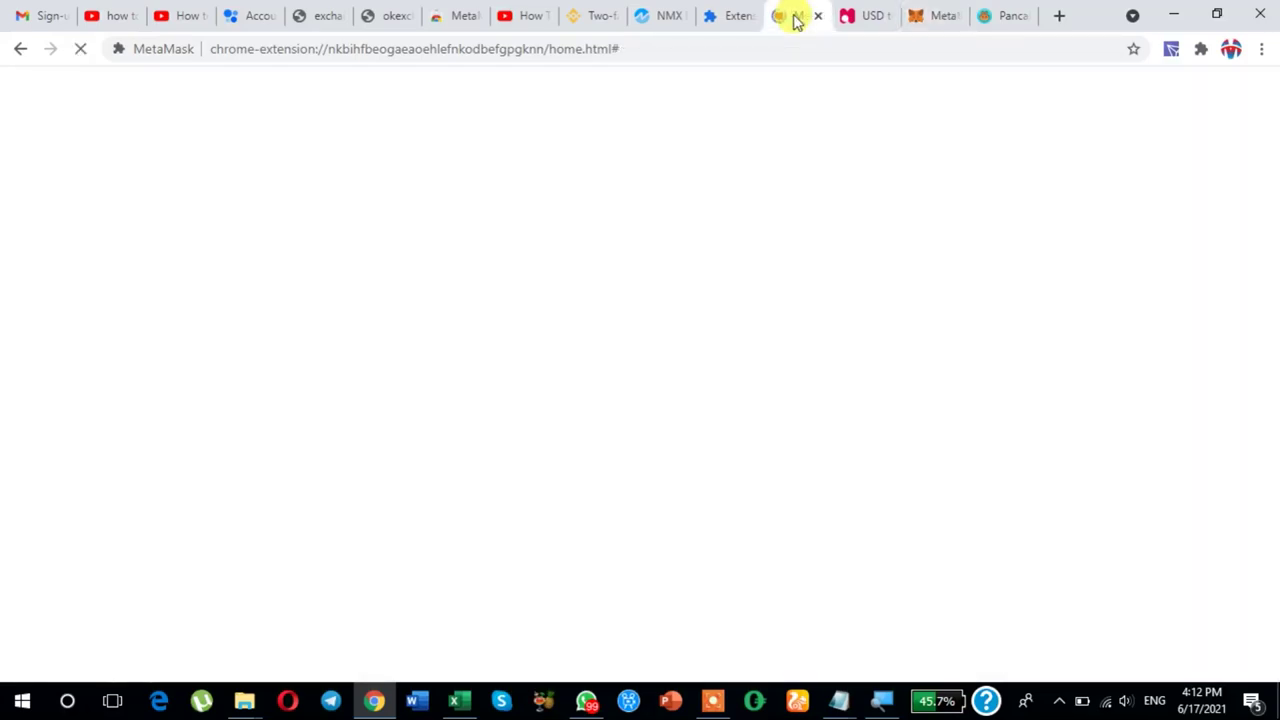
{"action": "left_click", "coordinate": [942, 18]}
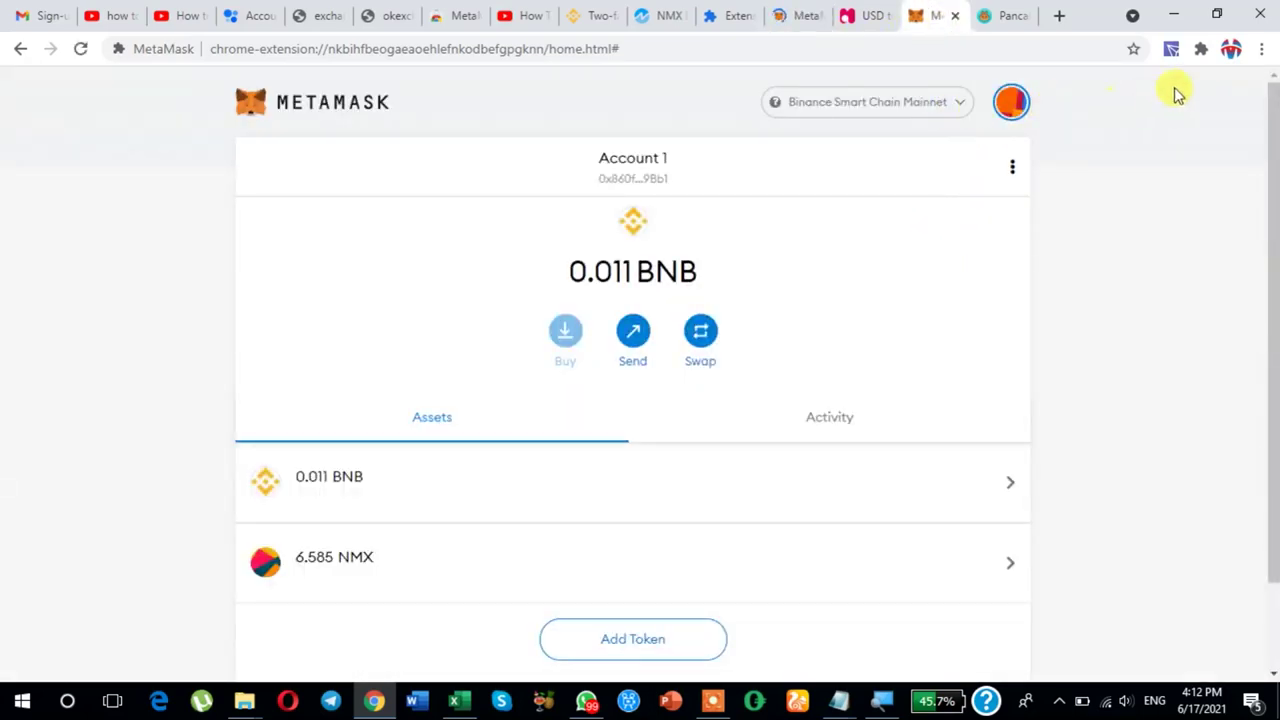
{"action": "left_click", "coordinate": [1003, 20]}
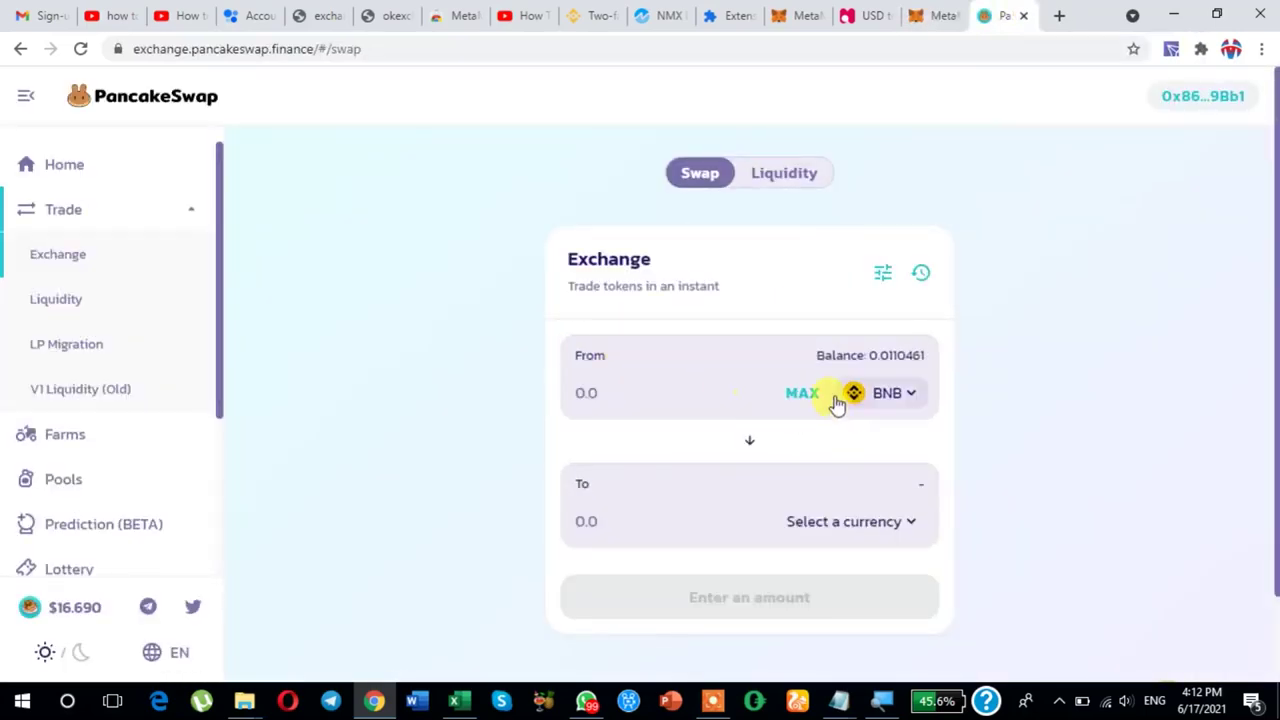
- Paste the NMX contract address into the token search; it finds no results
{"action": "left_click", "coordinate": [888, 398]}
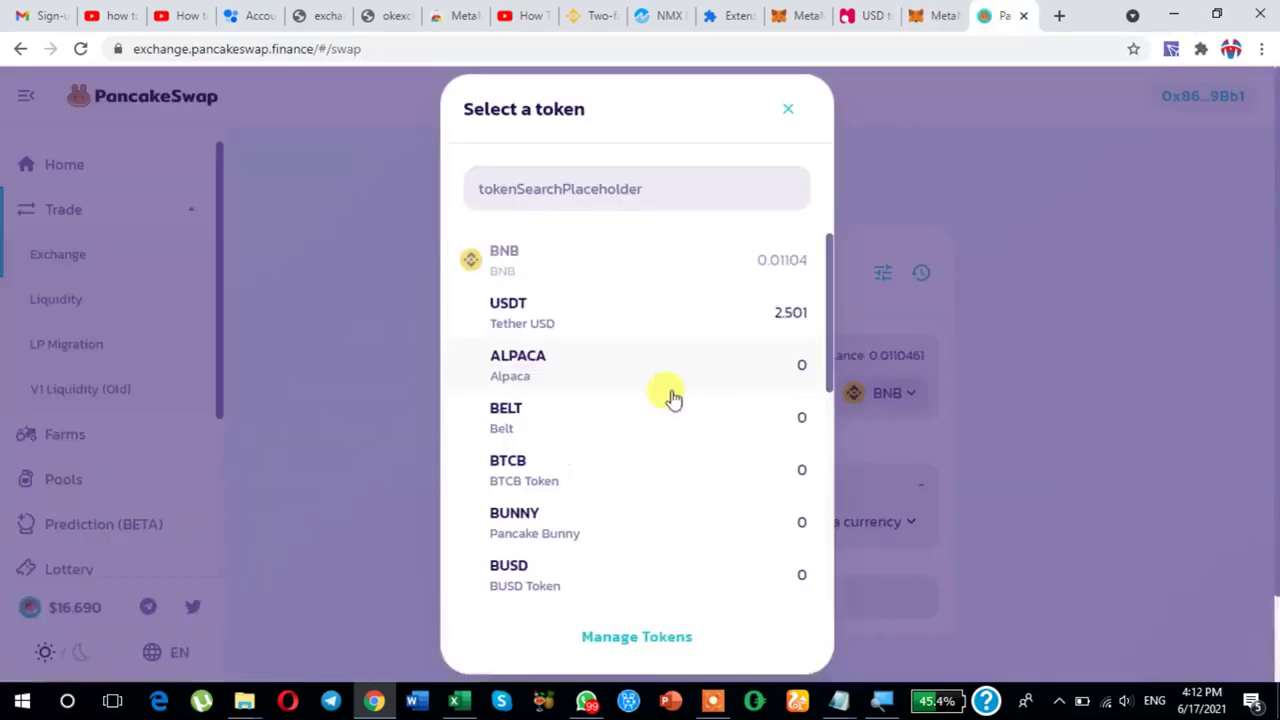
{"action": "left_click", "coordinate": [564, 191]}
{"action": "key", "text": "ctrl+v"}
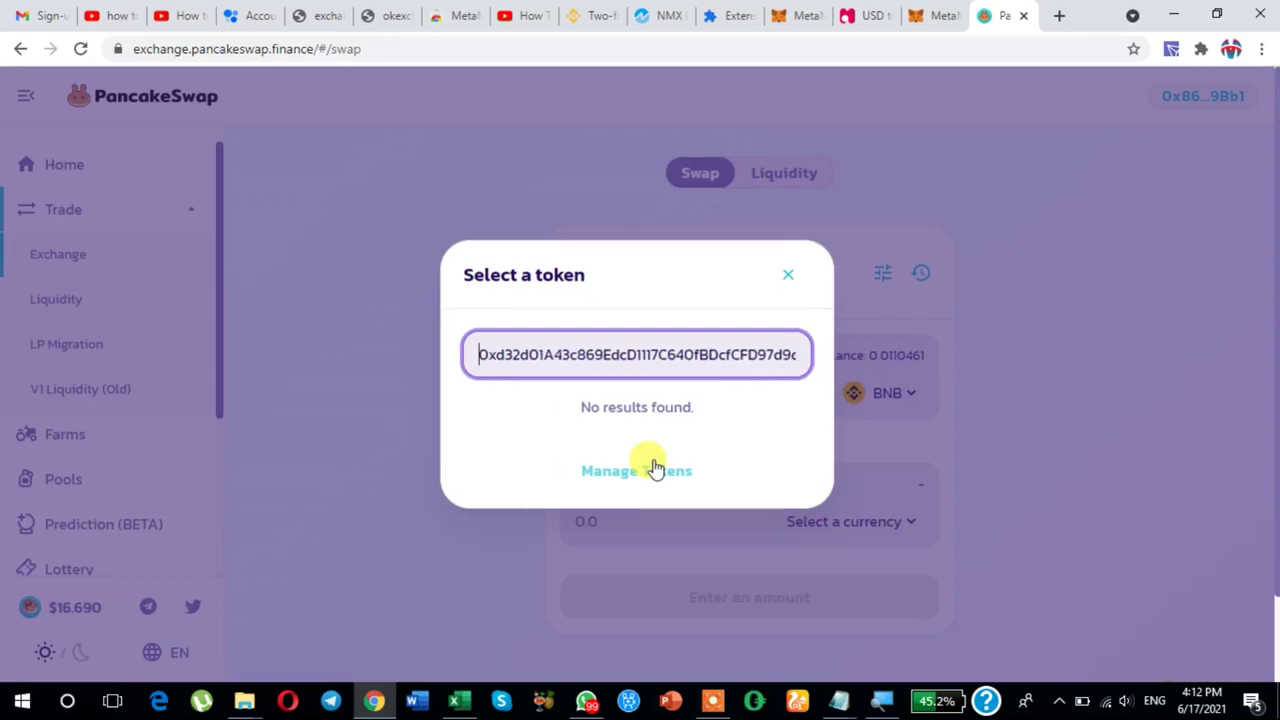
{"action": "left_click", "coordinate": [786, 286]}
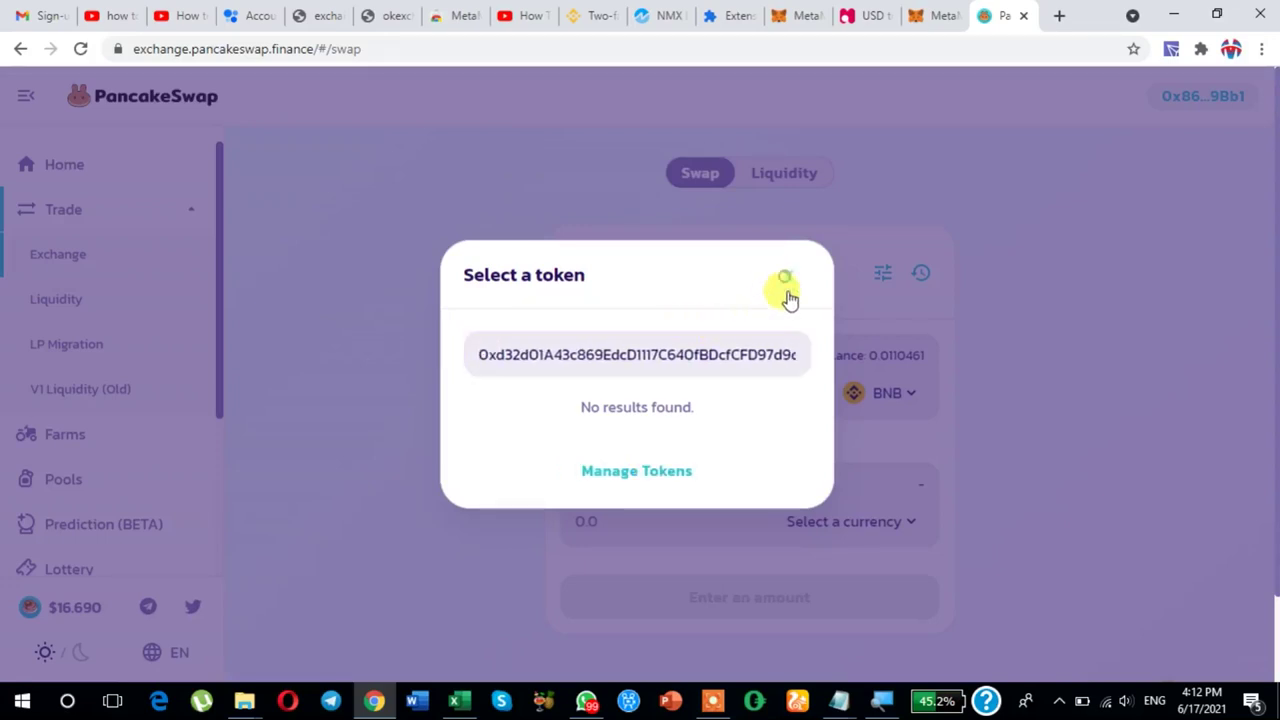
- Import Nominex (NMX) by contract address as the receiving token, acknowledging the risk warning
{"action": "left_click", "coordinate": [871, 522]}
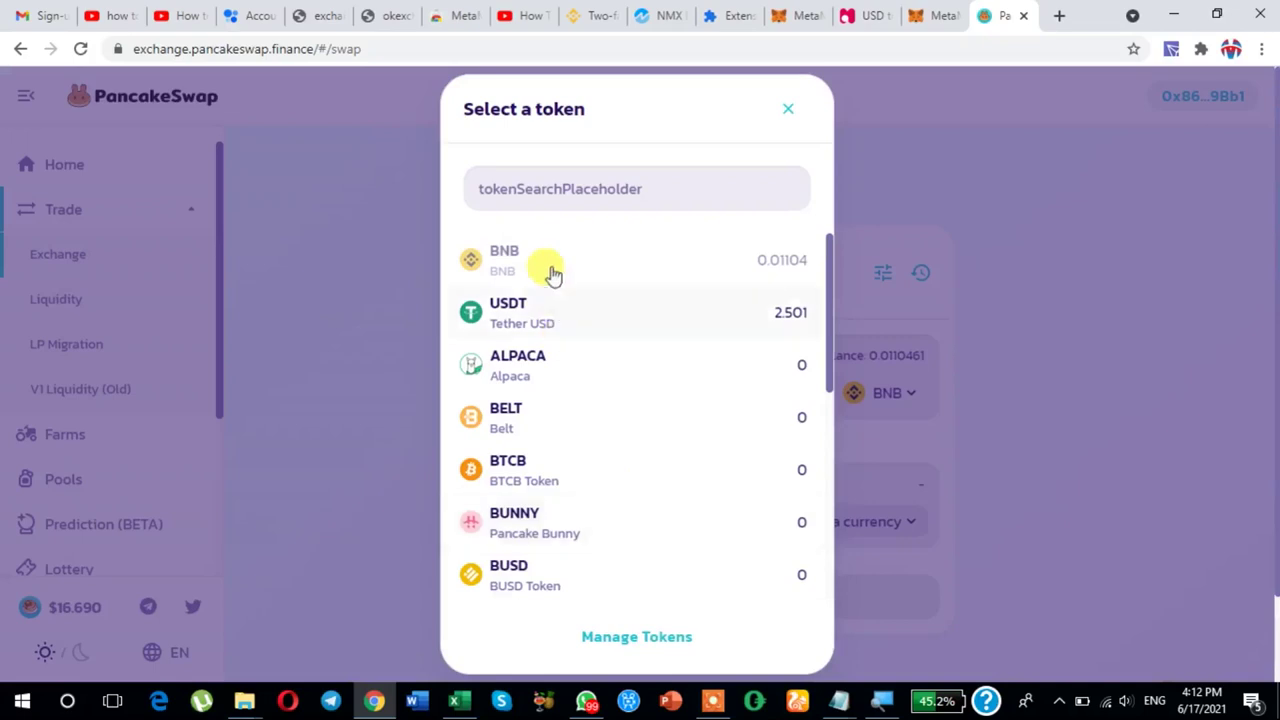
{"action": "left_click", "coordinate": [552, 192]}
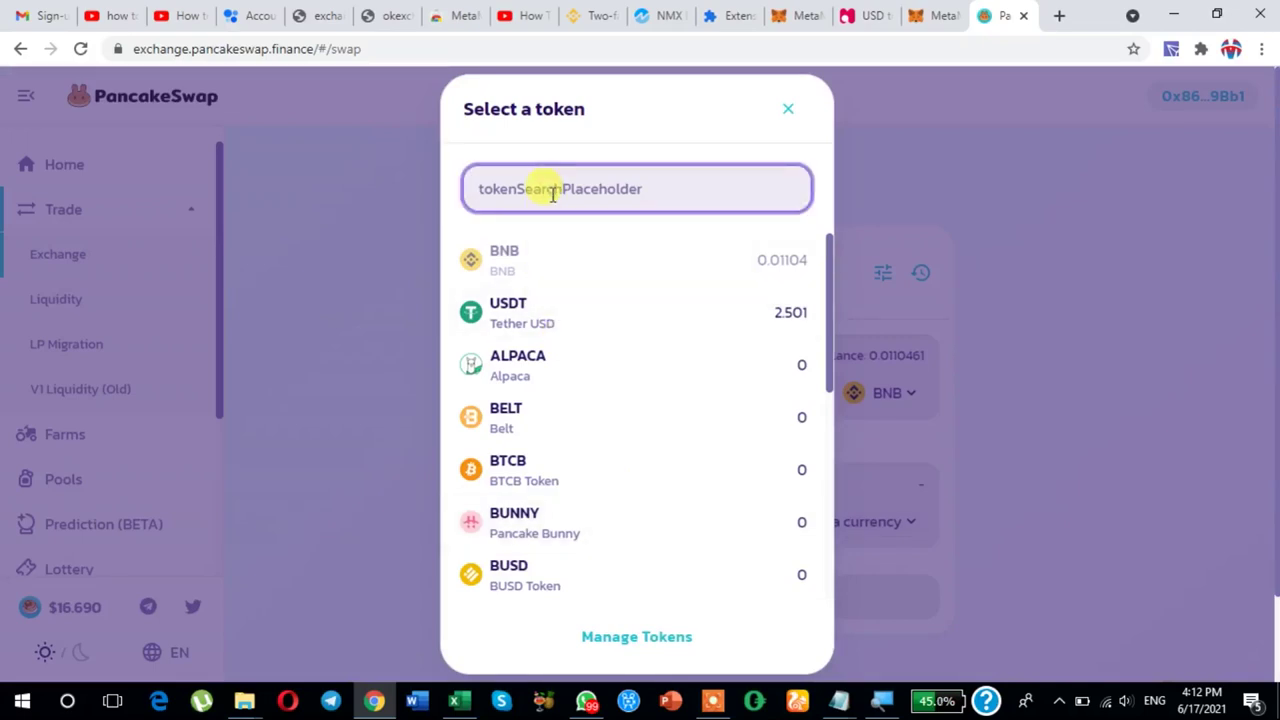
{"action": "key", "text": "ctrl+v"}
{"action": "left_click", "coordinate": [734, 436]}
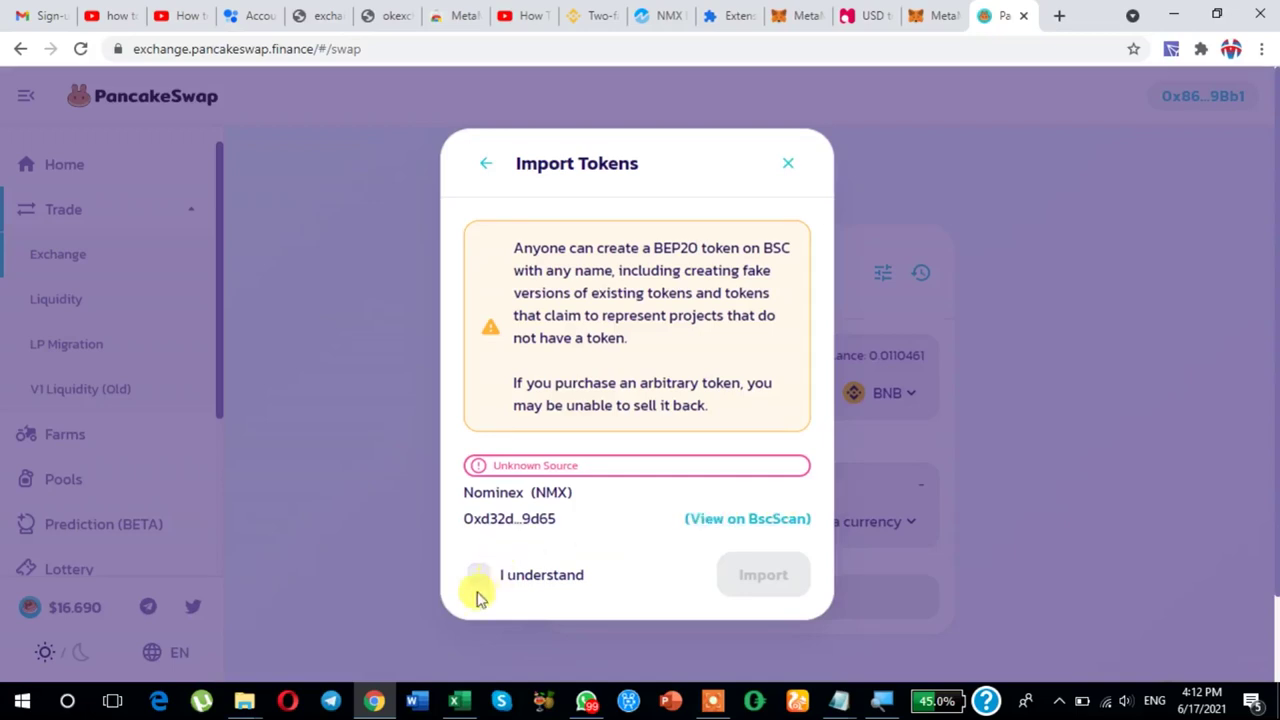
{"action": "left_click", "coordinate": [478, 574]}
{"action": "left_click", "coordinate": [772, 585]}
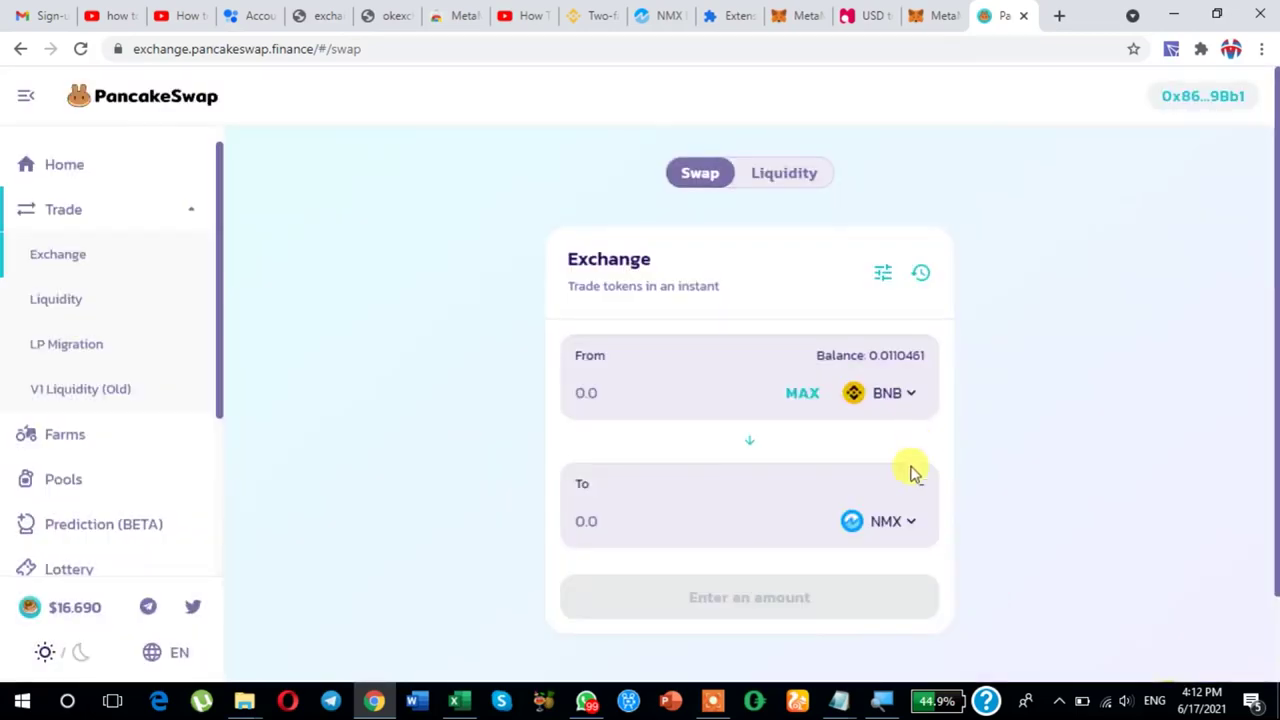
- Set the pair to NMX → USDT: USDT to receive and 'nmx' searched as the paying token
{"action": "left_click", "coordinate": [893, 523]}
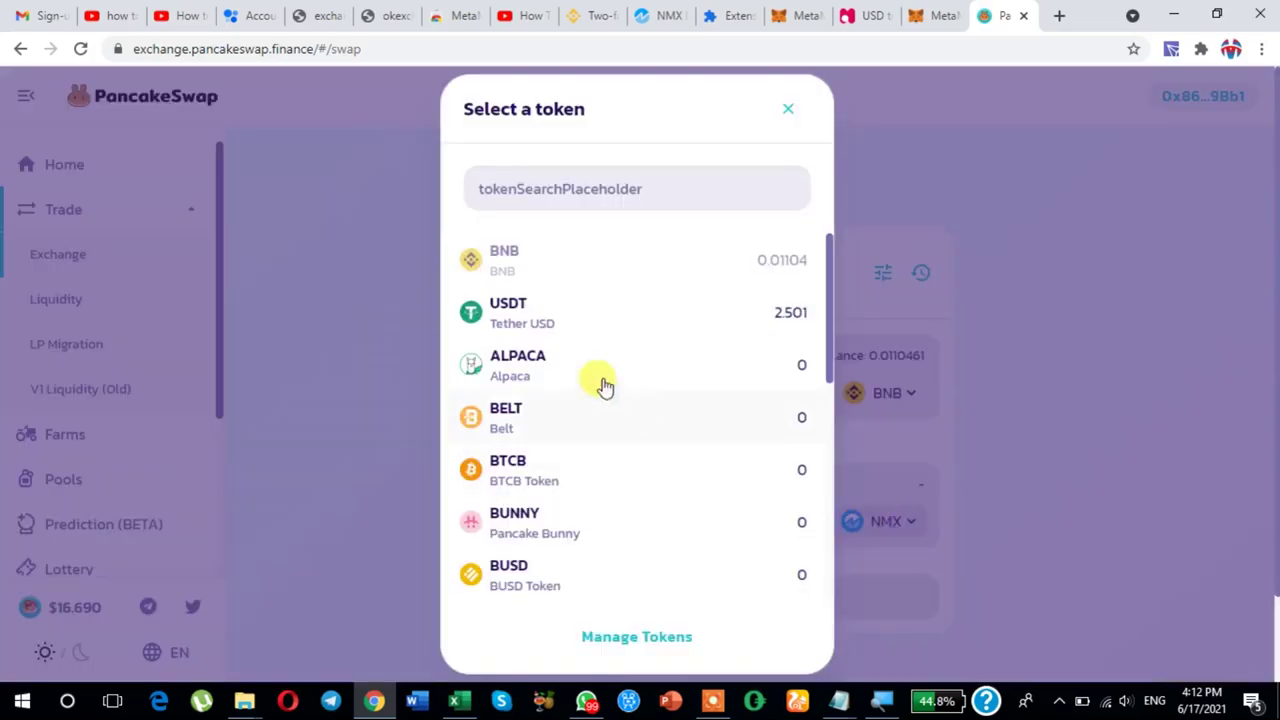
{"action": "left_click", "coordinate": [530, 316]}
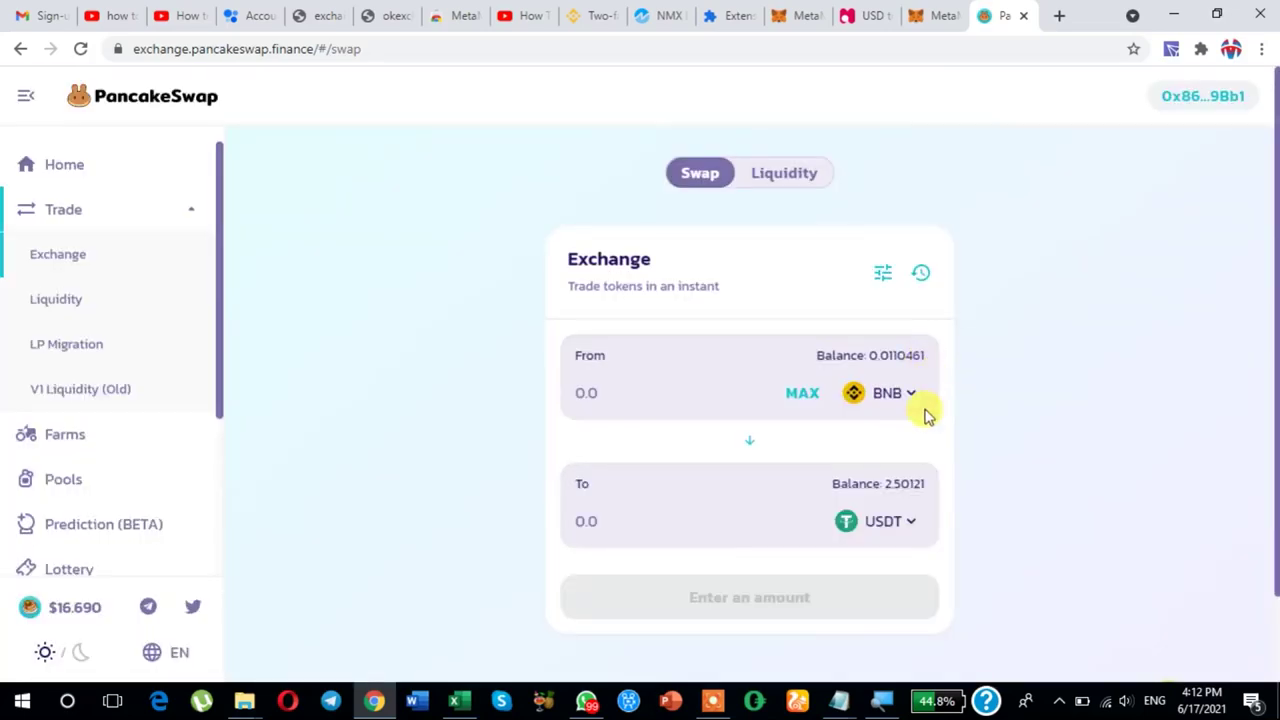
{"action": "left_click", "coordinate": [889, 395]}
{"action": "left_click", "coordinate": [547, 197]}
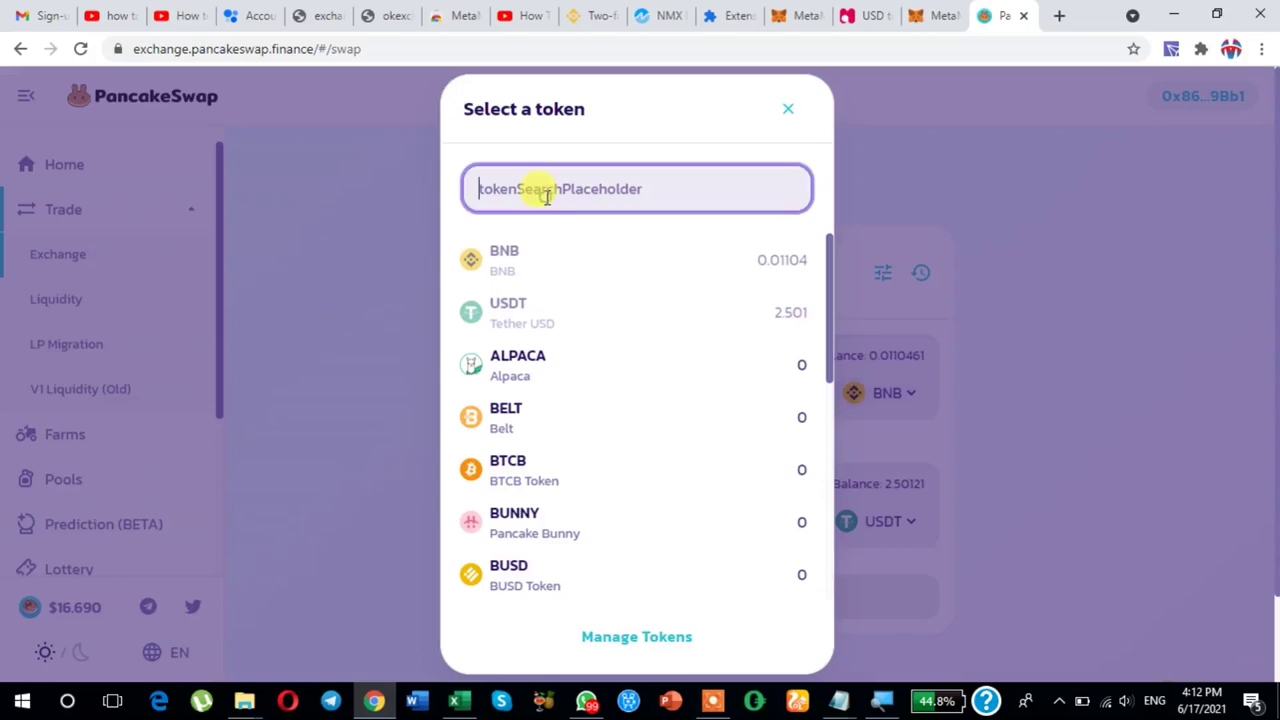
{"action": "type", "text": "nmx"}
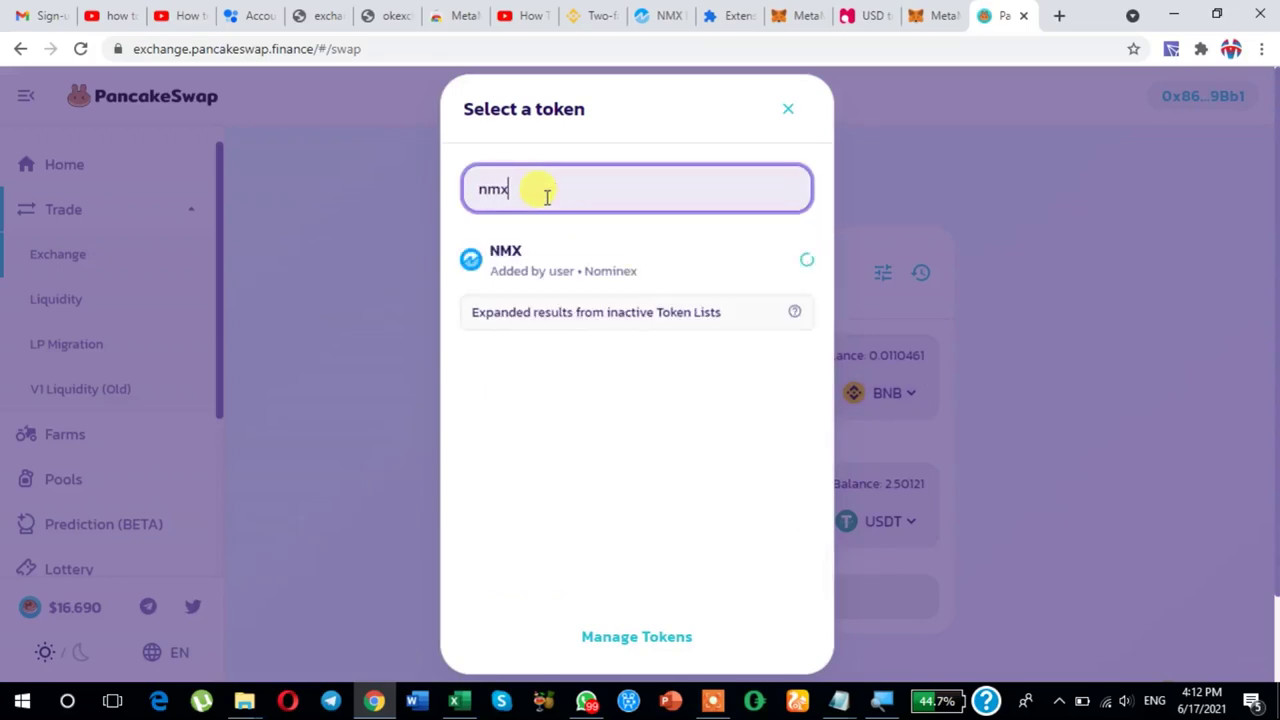
{"action": "left_click", "coordinate": [646, 271]}
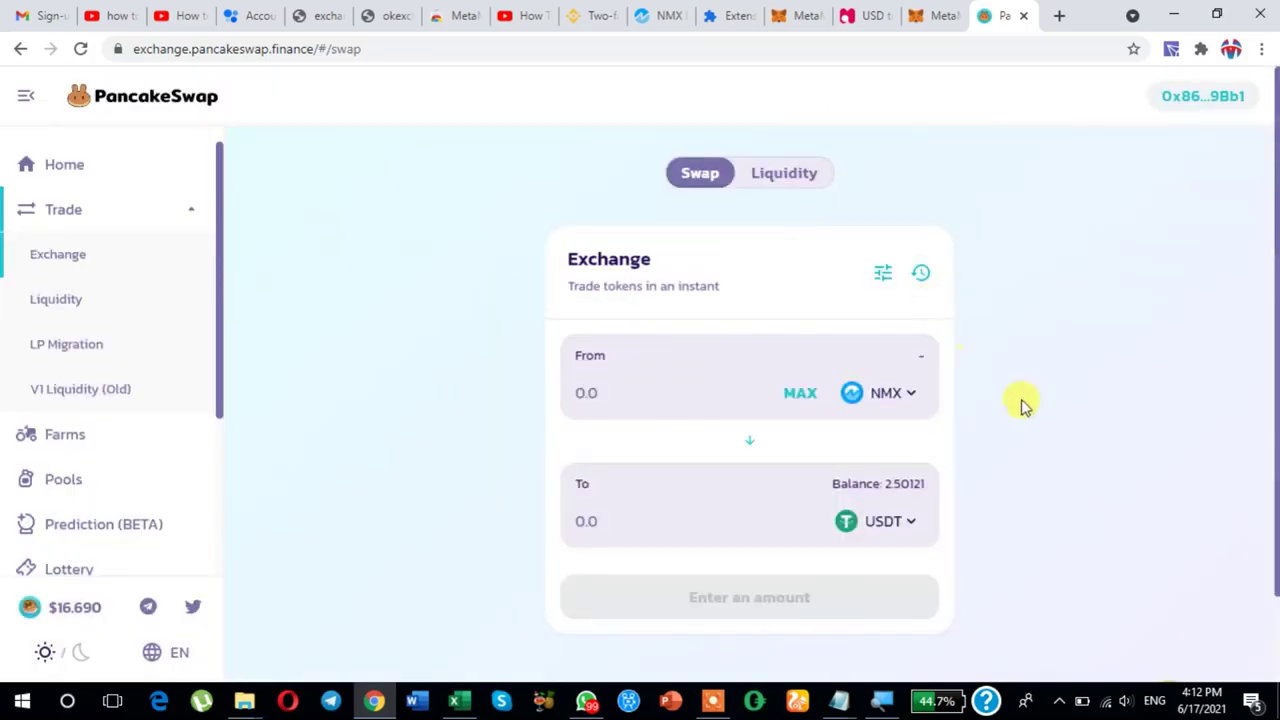
{"action": "scroll", "coordinate": [1026, 491], "scroll_direction": "down", "scroll_amount": 1}
{"action": "scroll", "coordinate": [1026, 491], "scroll_direction": "up", "scroll_amount": 1}
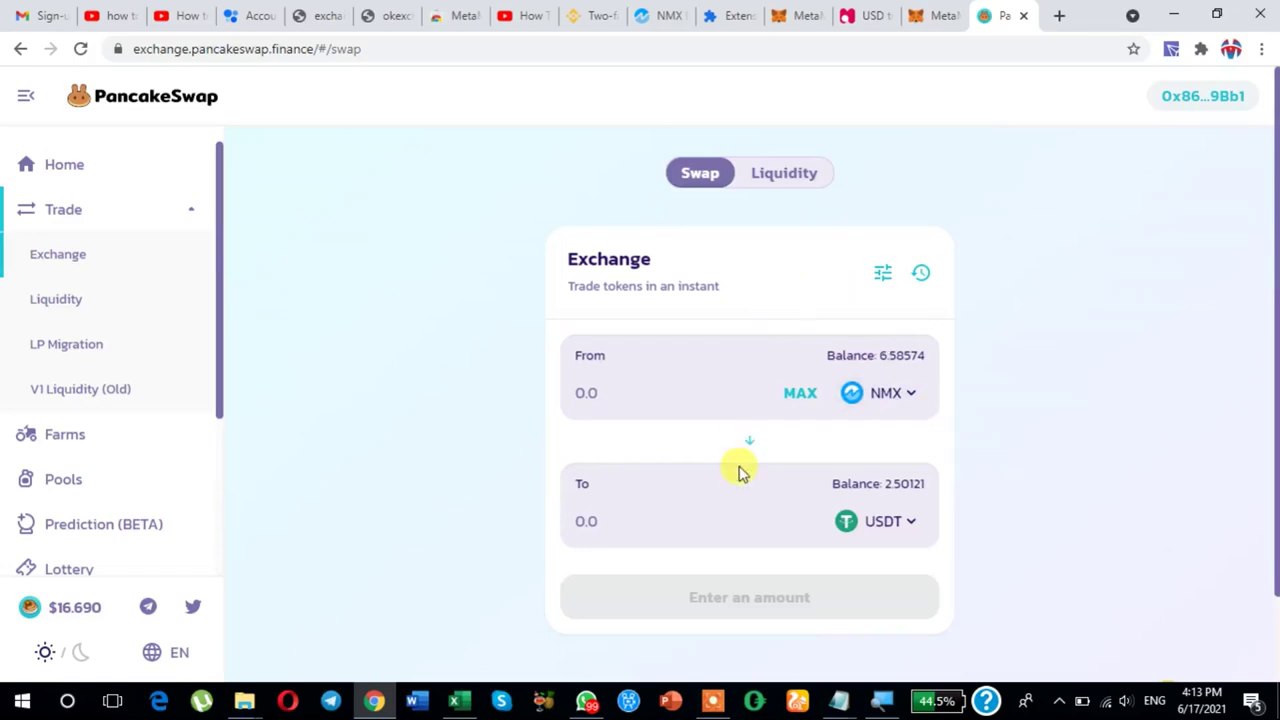
{"action": "scroll", "coordinate": [738, 472], "scroll_direction": "down", "scroll_amount": 1}
{"action": "scroll", "coordinate": [738, 472], "scroll_direction": "up", "scroll_amount": 1}
{"action": "left_click", "coordinate": [618, 400]}
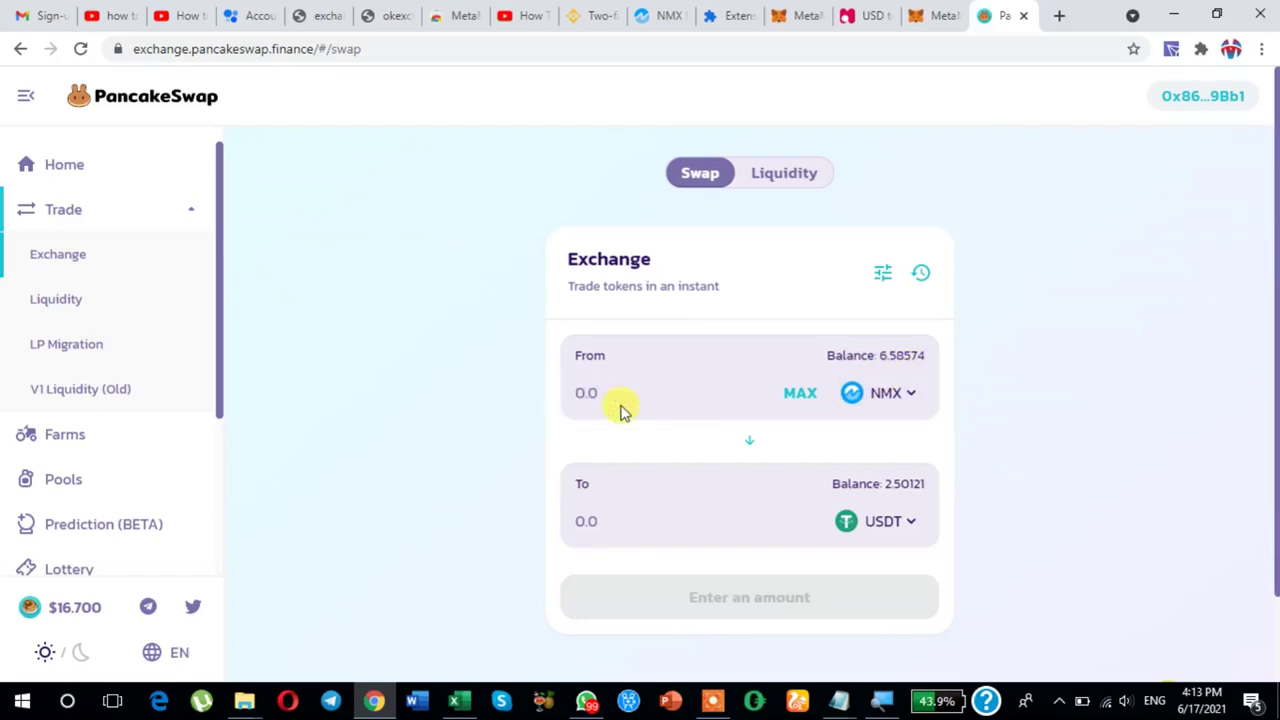
- After trying 3, 4 and 3.8, settle on 3.5 NMX (about 15.6256 USDT) and request NMX approval
{"action": "type", "text": "3.5"}
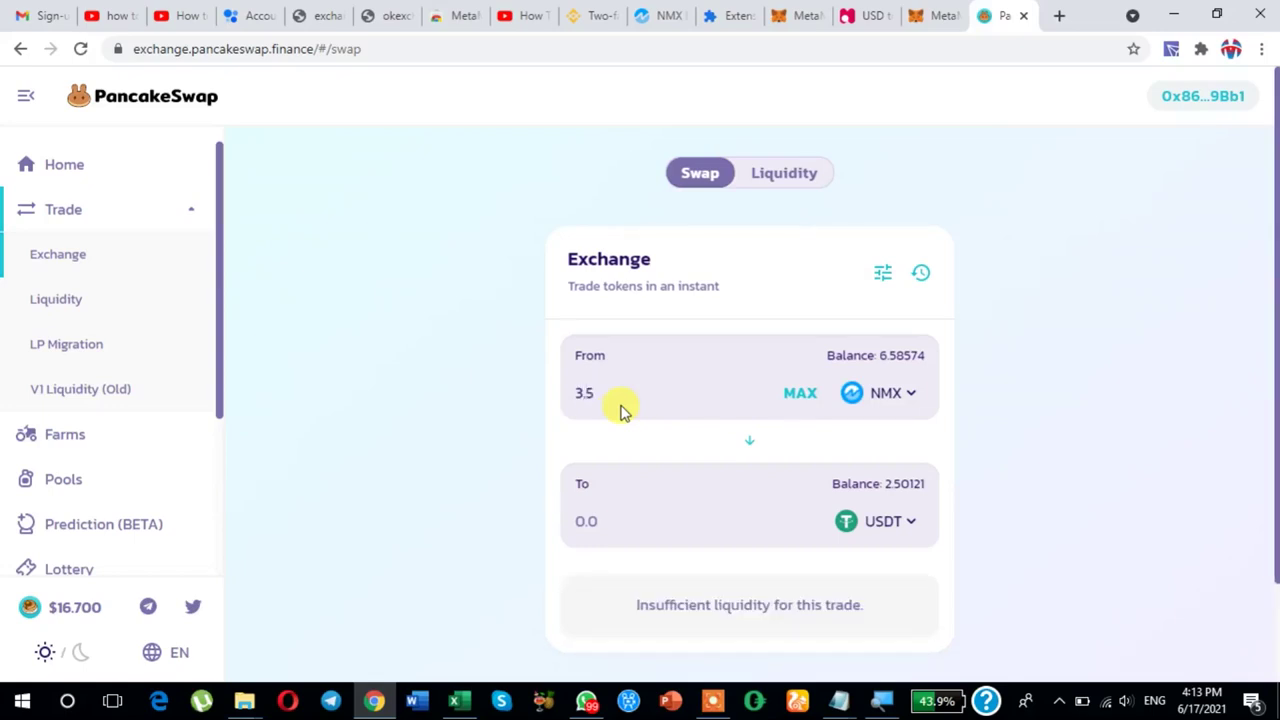
{"action": "scroll", "coordinate": [689, 517], "scroll_direction": "down", "scroll_amount": 2}
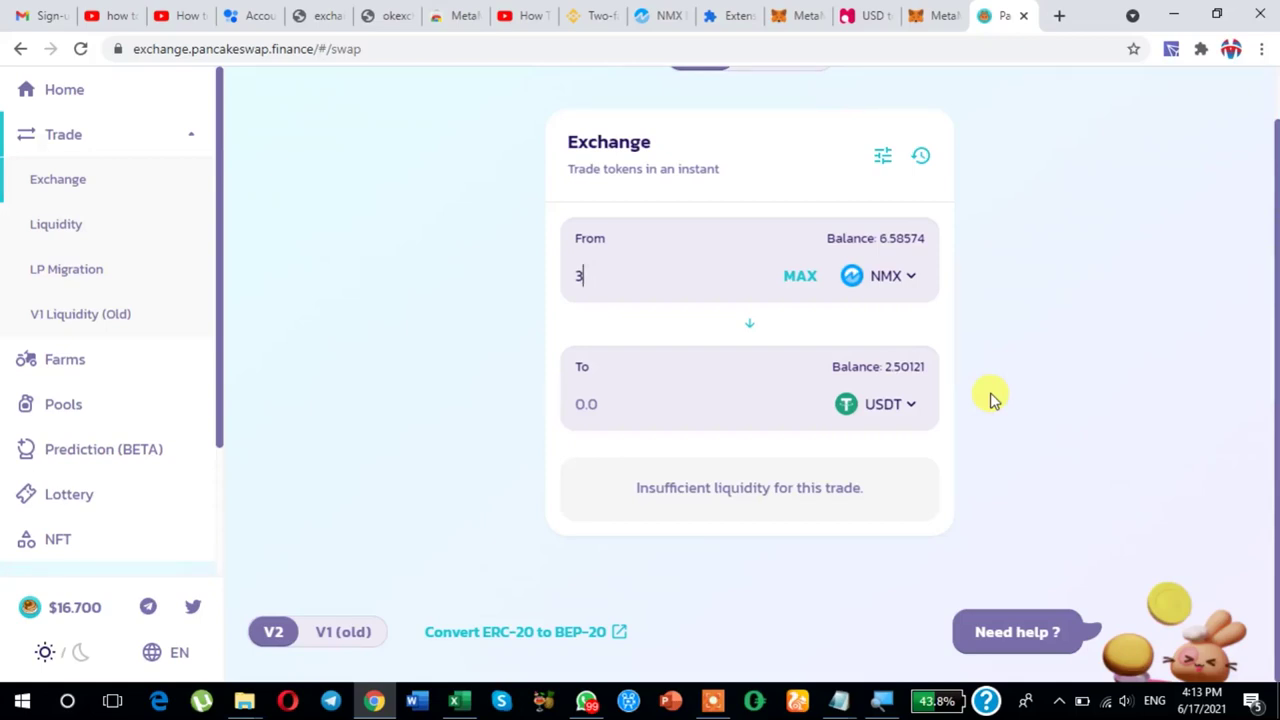
{"action": "key", "text": "BackSpace"}
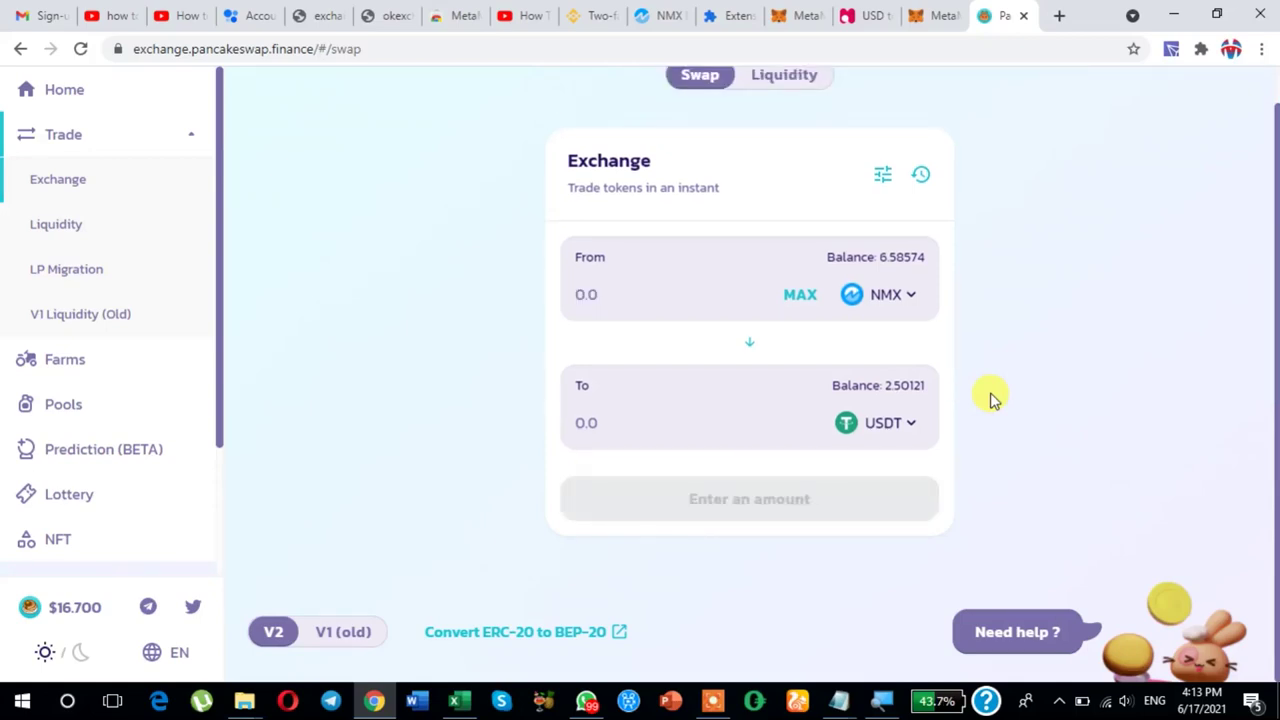
{"action": "type", "text": "4"}
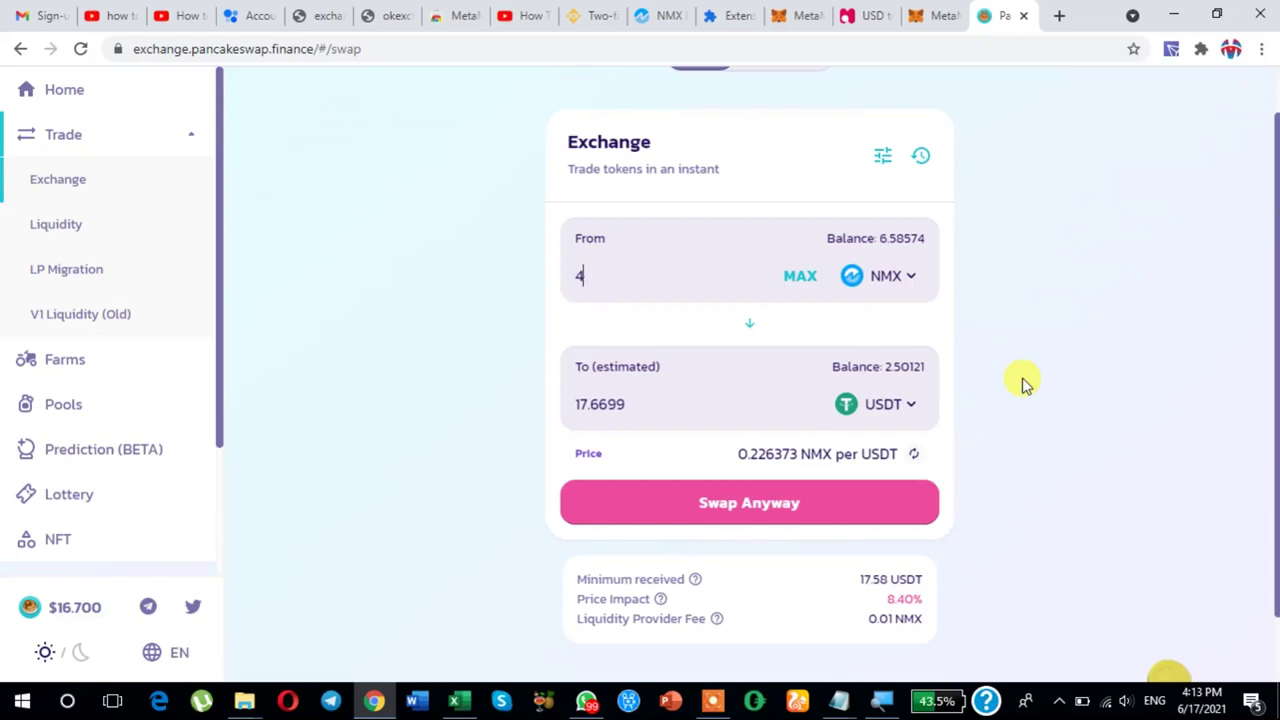
{"action": "key", "text": "BackSpace"}
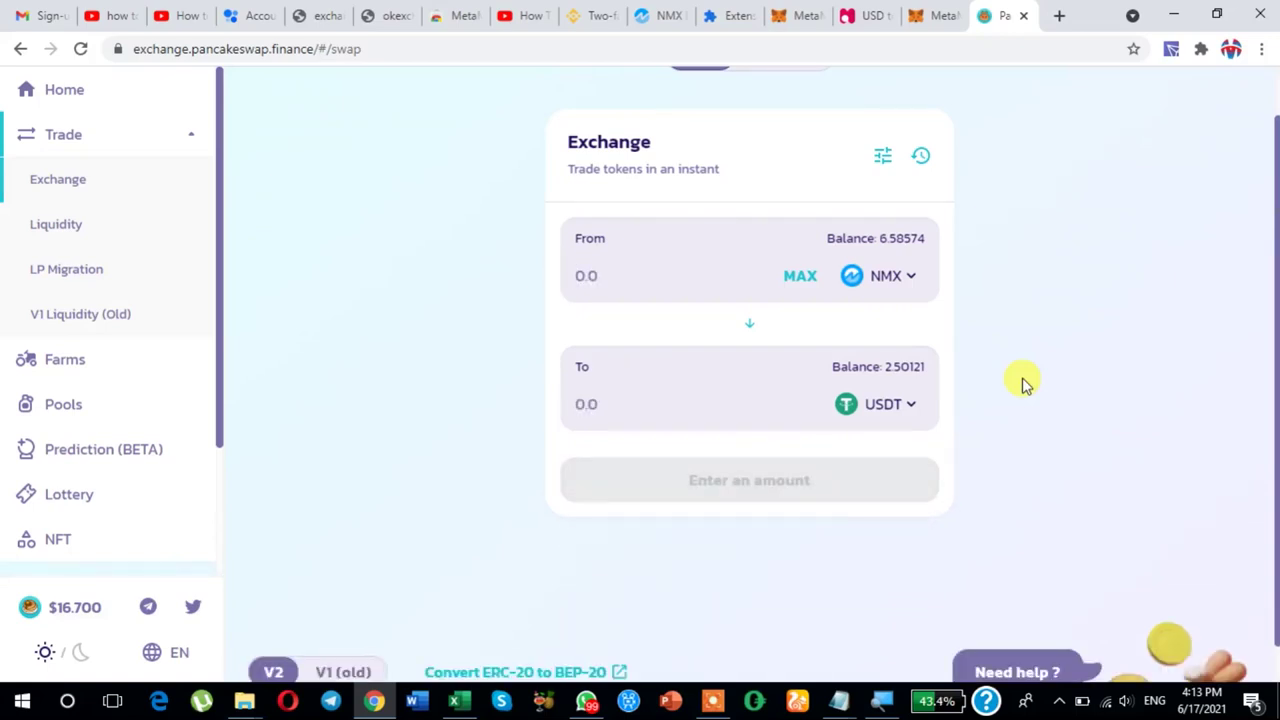
{"action": "type", "text": "3.8"}
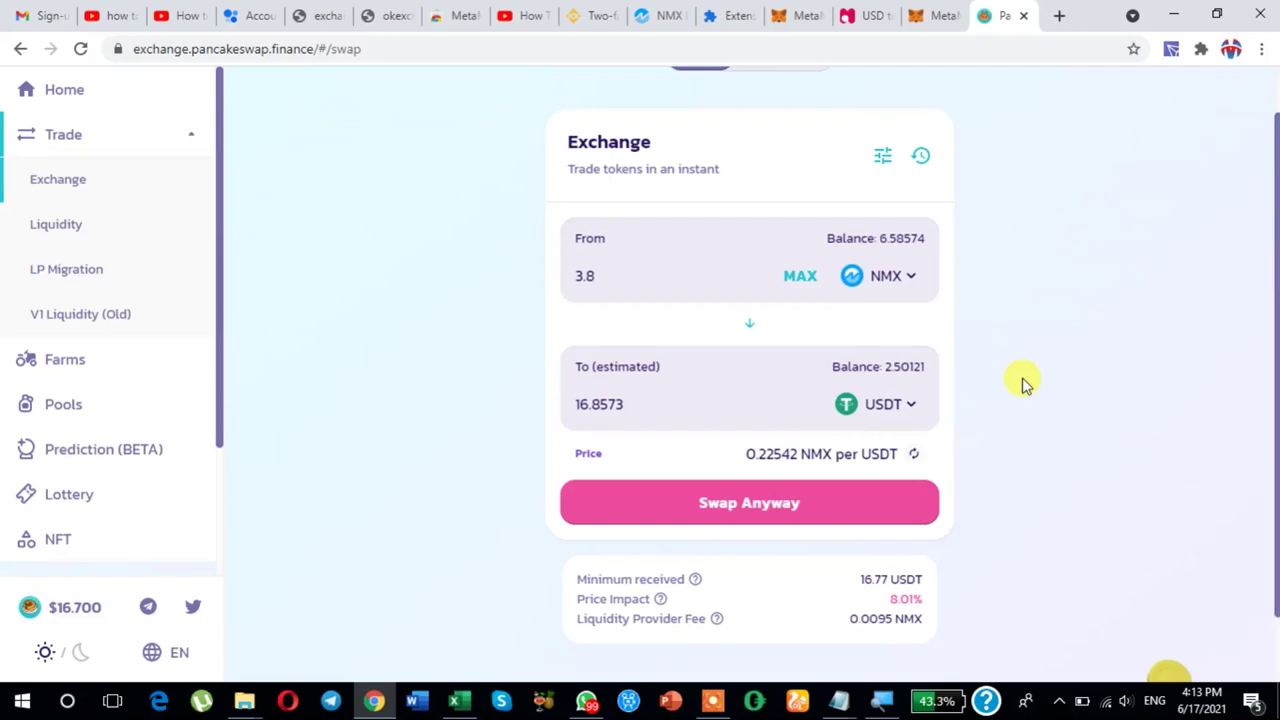
{"action": "key", "text": "BackSpace"}
{"action": "key", "text": "BackSpace"}
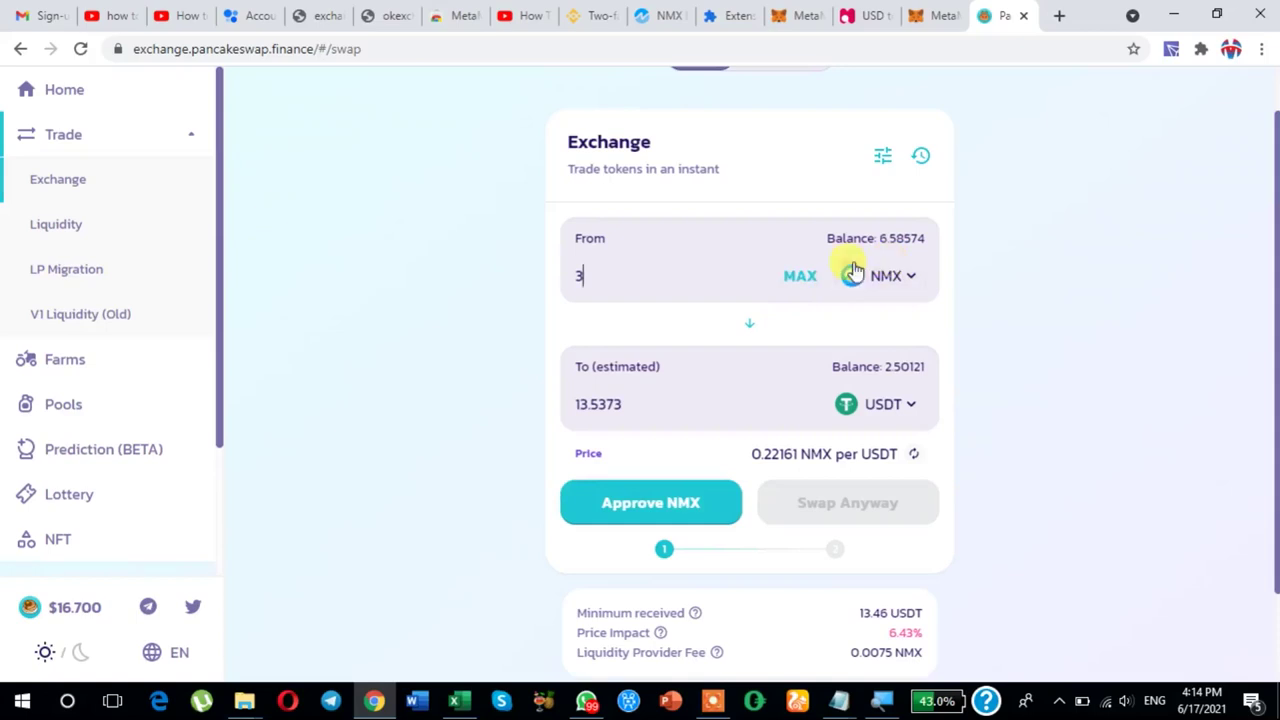
{"action": "left_click", "coordinate": [594, 285]}
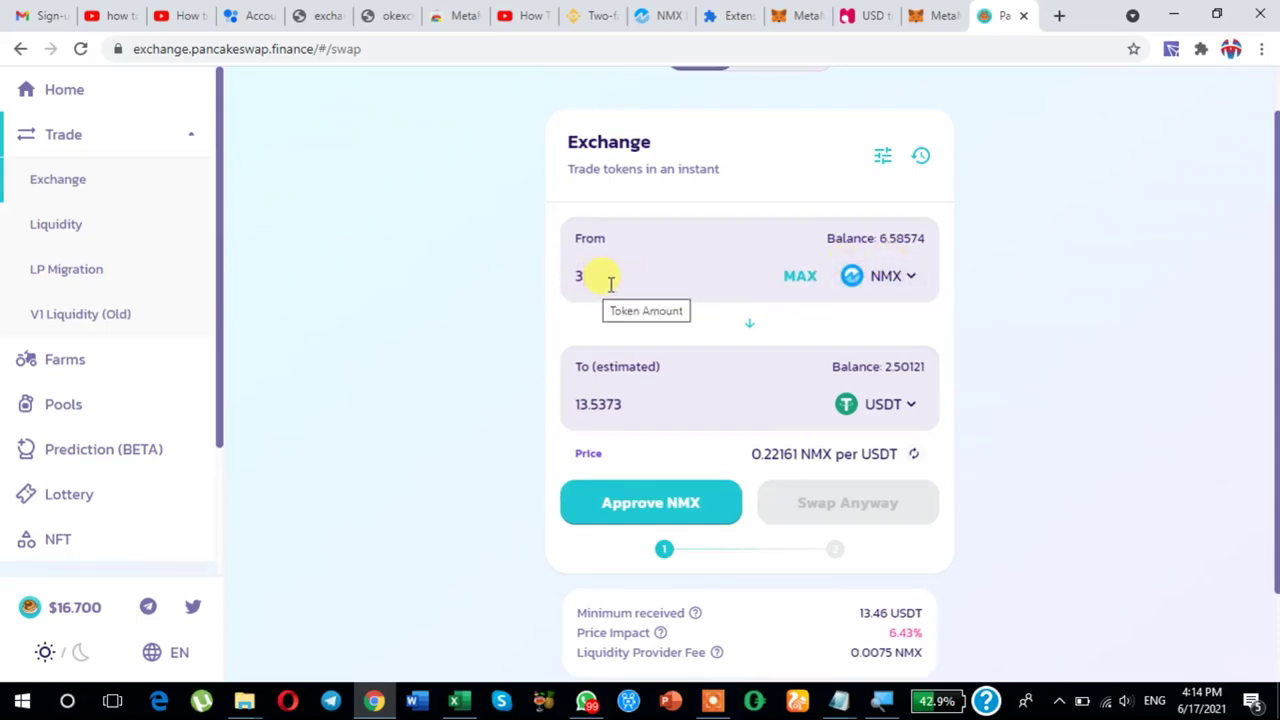
{"action": "type", "text": ".5"}
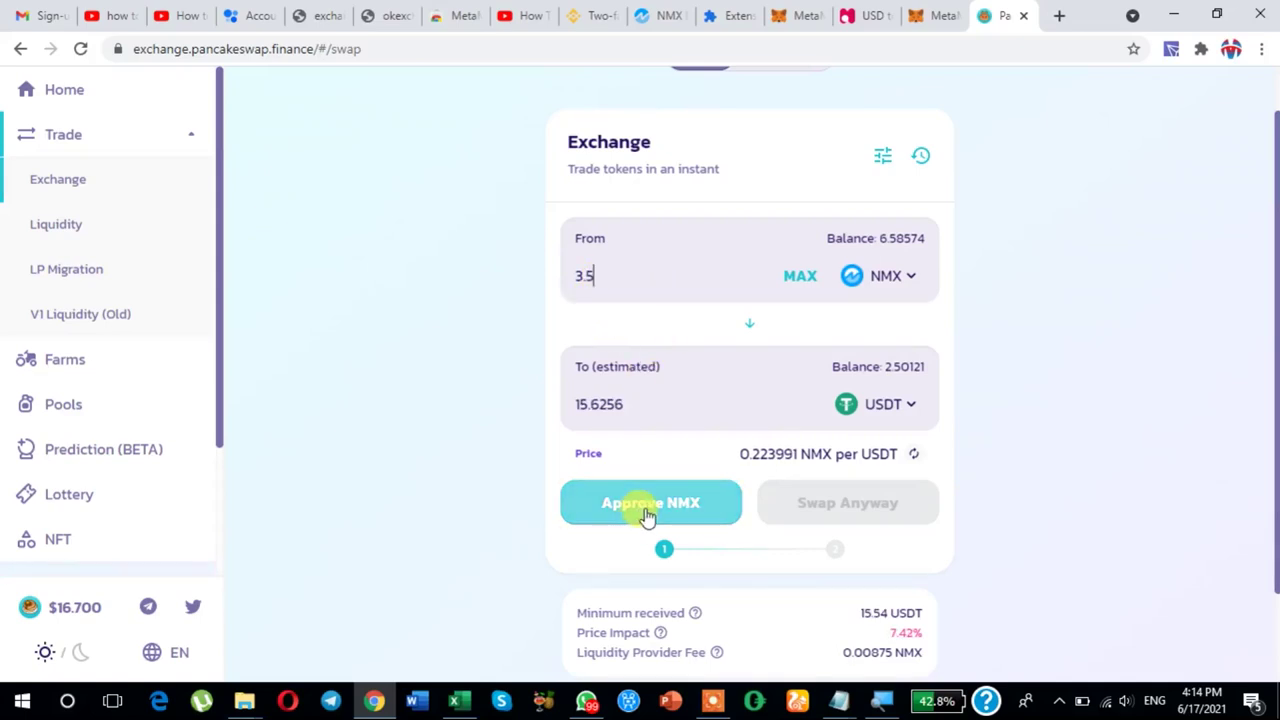
{"action": "left_click", "coordinate": [727, 510]}
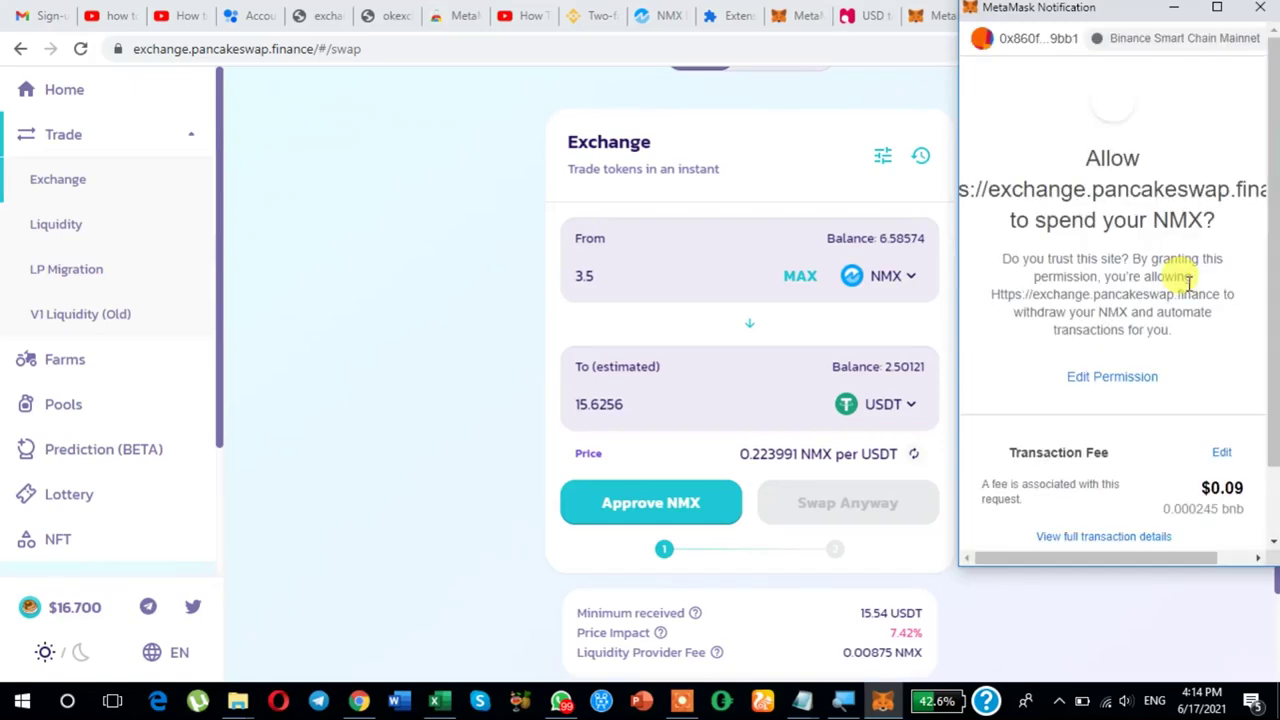
- Confirm the NMX spending approval in MetaMask, then start the 3.5 NMX to USDT swap
{"action": "scroll", "coordinate": [1185, 417], "scroll_direction": "down", "scroll_amount": 1}
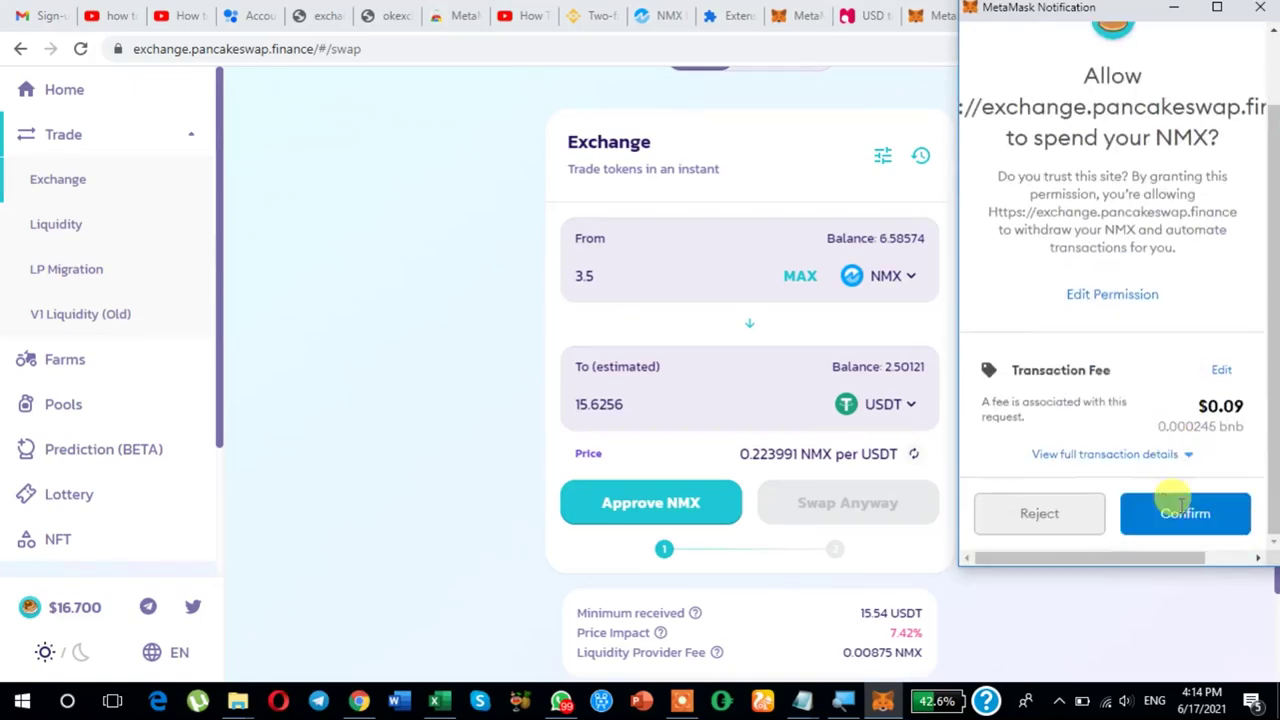
{"action": "left_click", "coordinate": [1187, 515]}
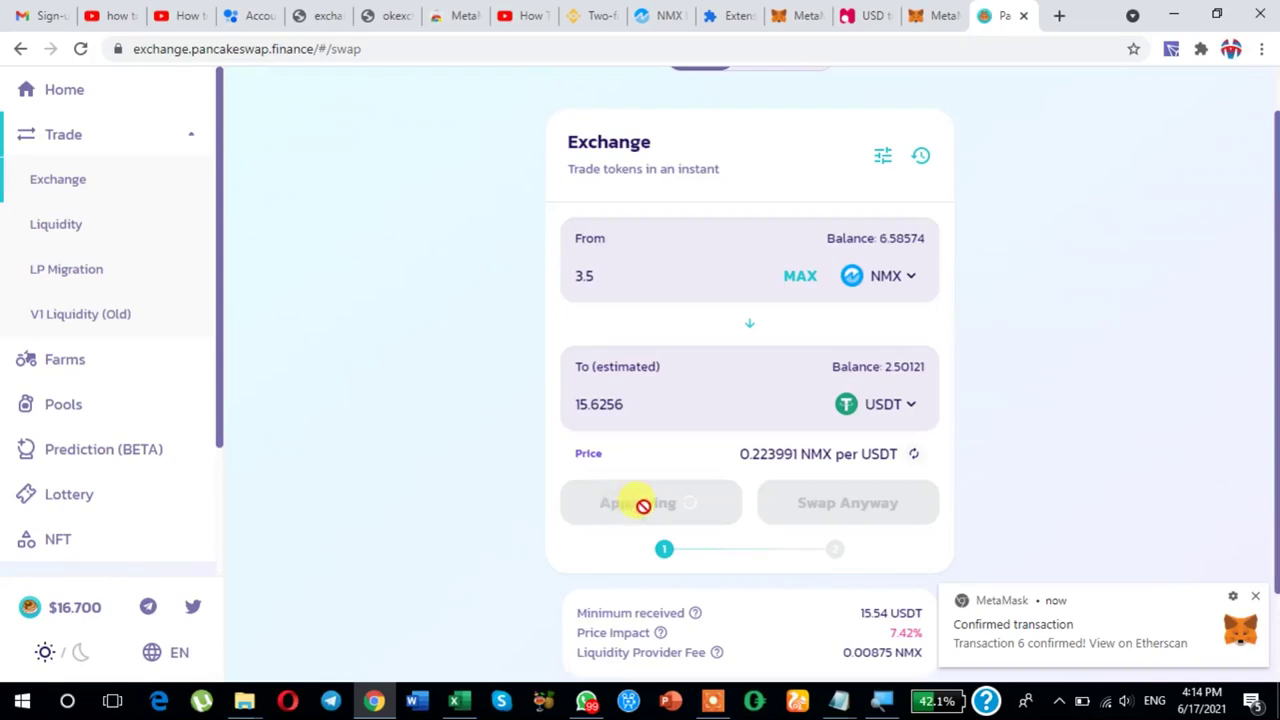
{"action": "left_click", "coordinate": [855, 513]}
- Confirm the 3.5 NMX to 15.6256 USDT swap despite the price-impact warning, approving it in MetaMask
{"action": "left_click", "coordinate": [603, 570]}
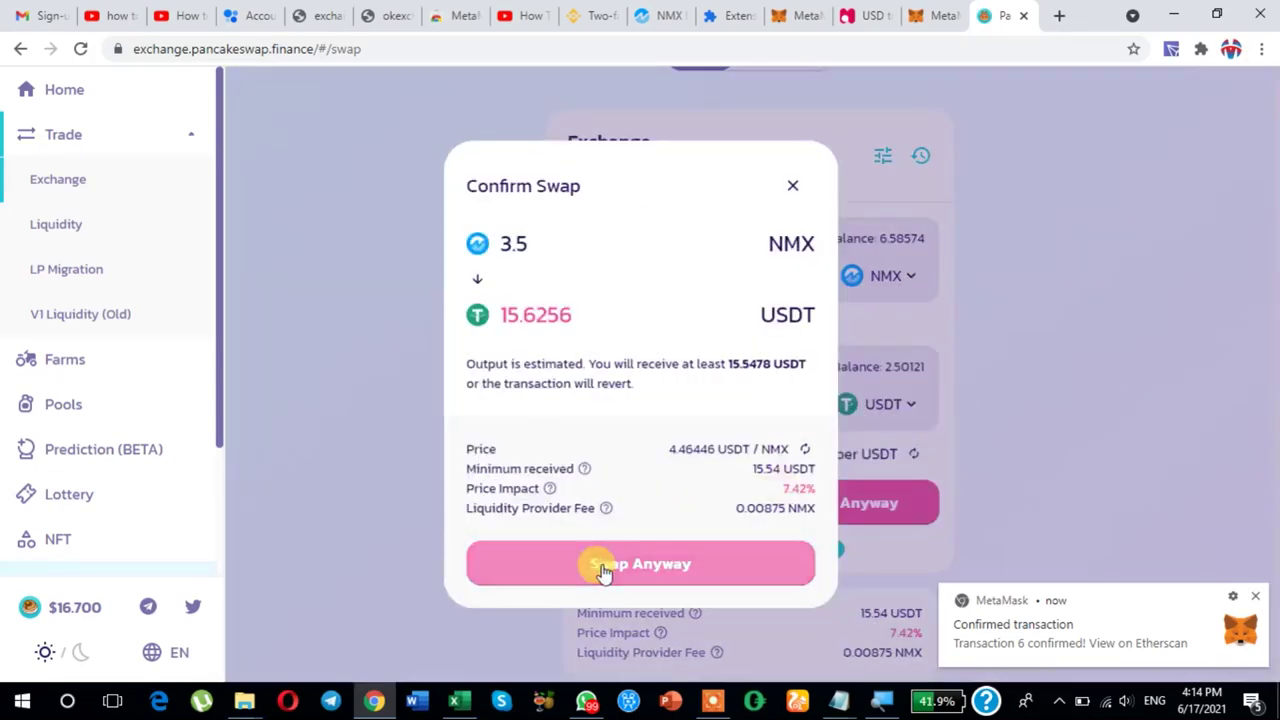
{"action": "left_click", "coordinate": [736, 180]}
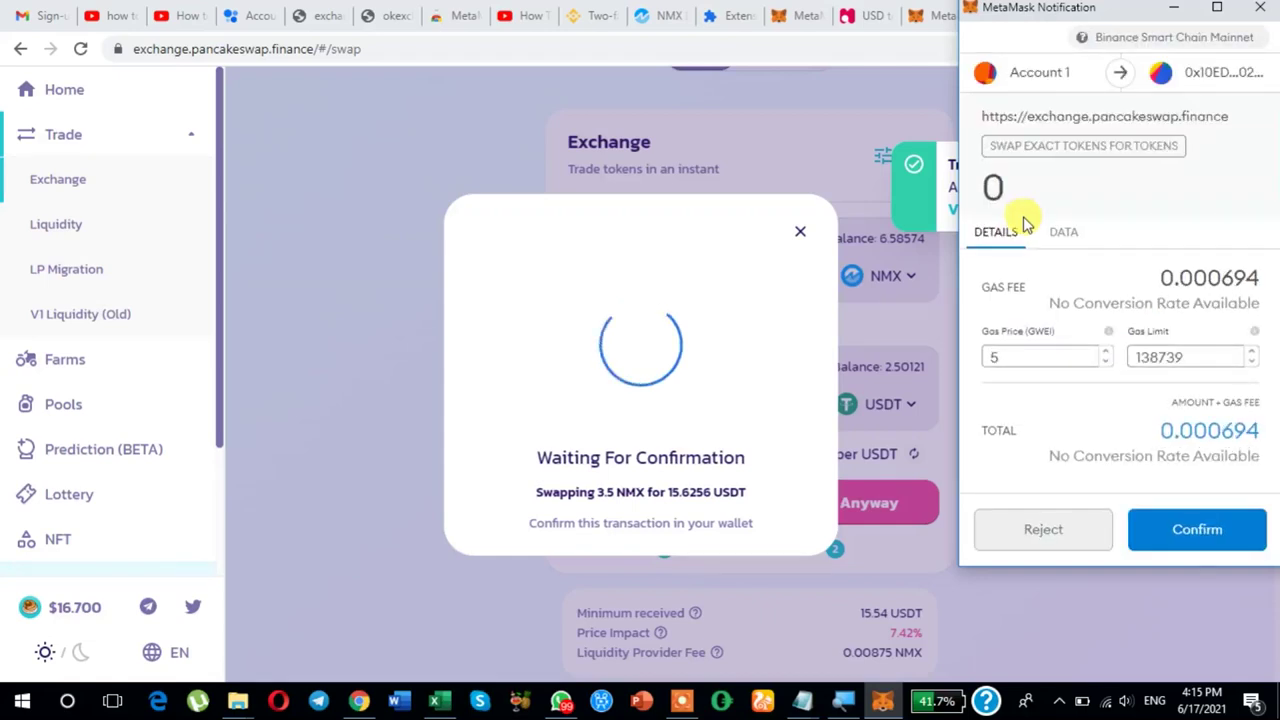
{"action": "left_click", "coordinate": [1200, 538]}
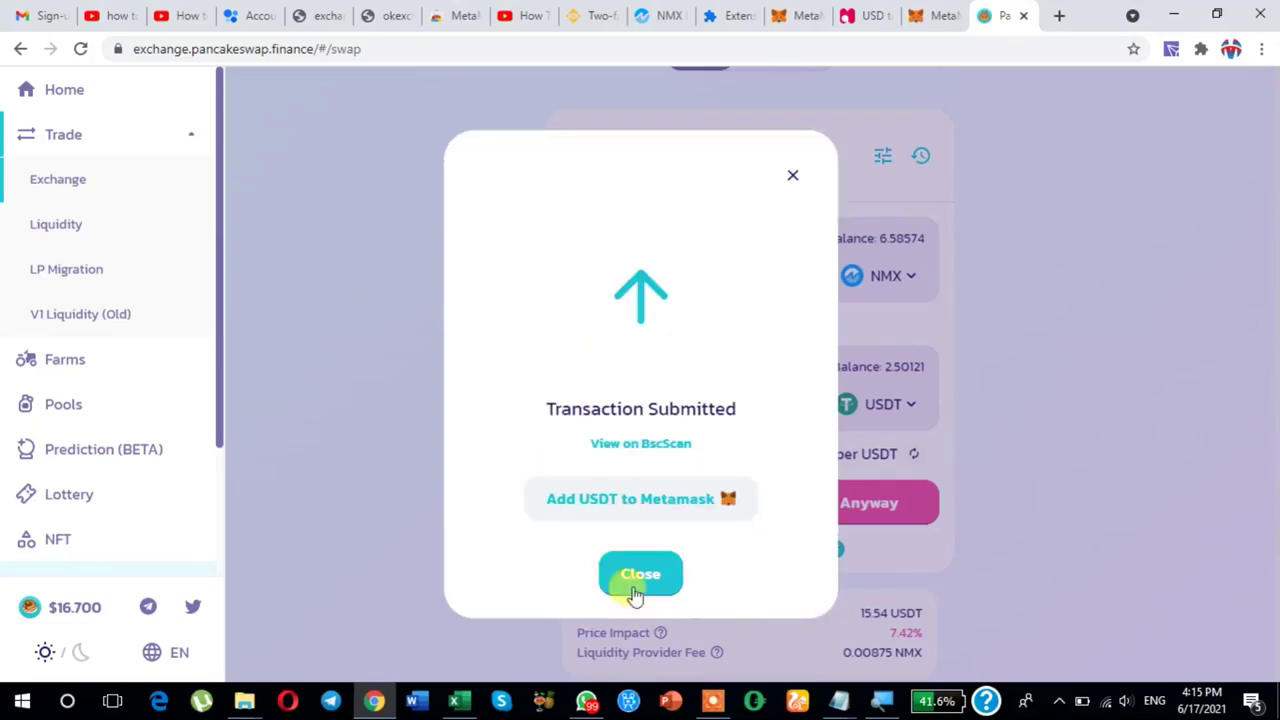
{"action": "left_click", "coordinate": [636, 585]}
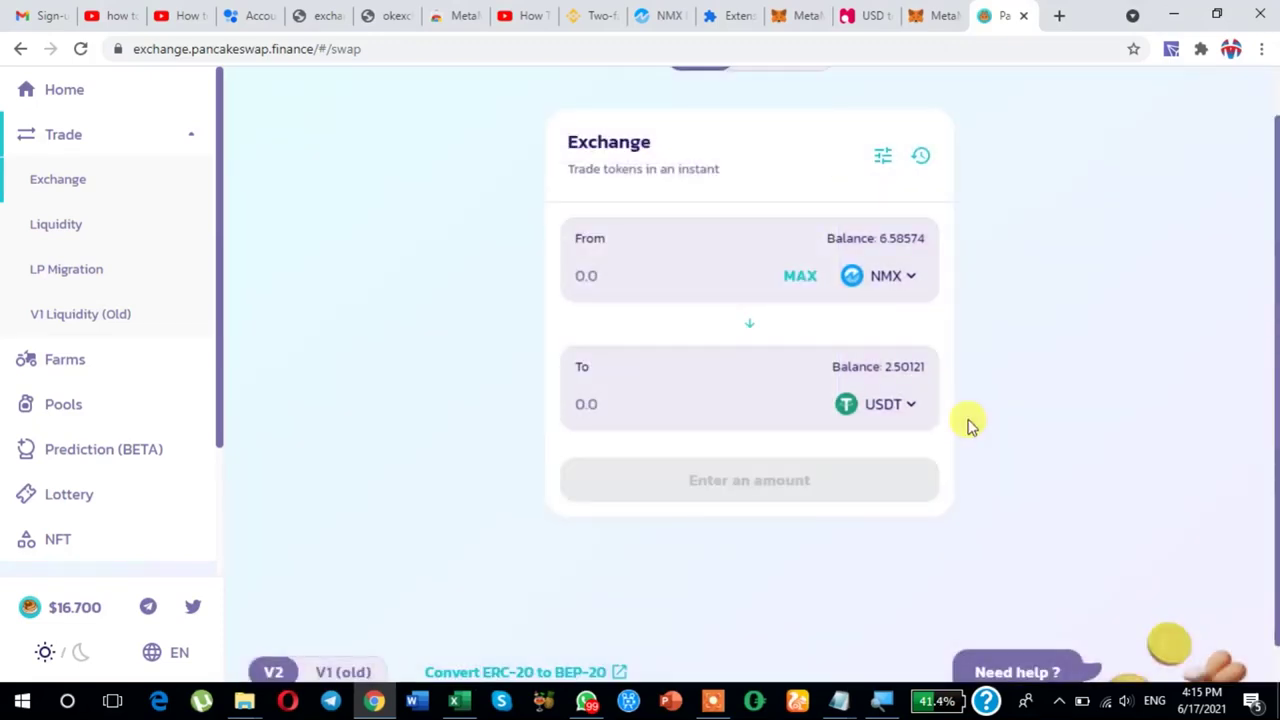
{"action": "scroll", "coordinate": [967, 425], "scroll_direction": "up", "scroll_amount": 2}
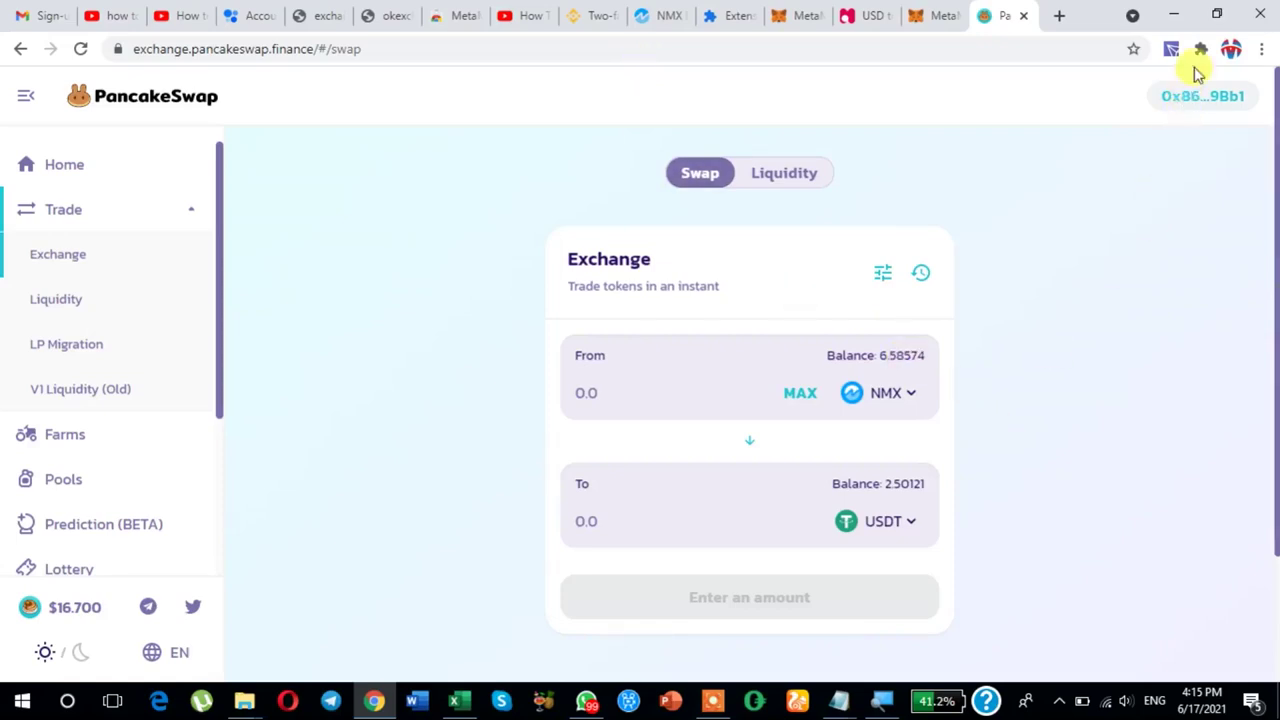
- Open MetaMask from the extensions list, check its assets and recent transactions, and return to assets
{"action": "left_click", "coordinate": [1201, 48]}
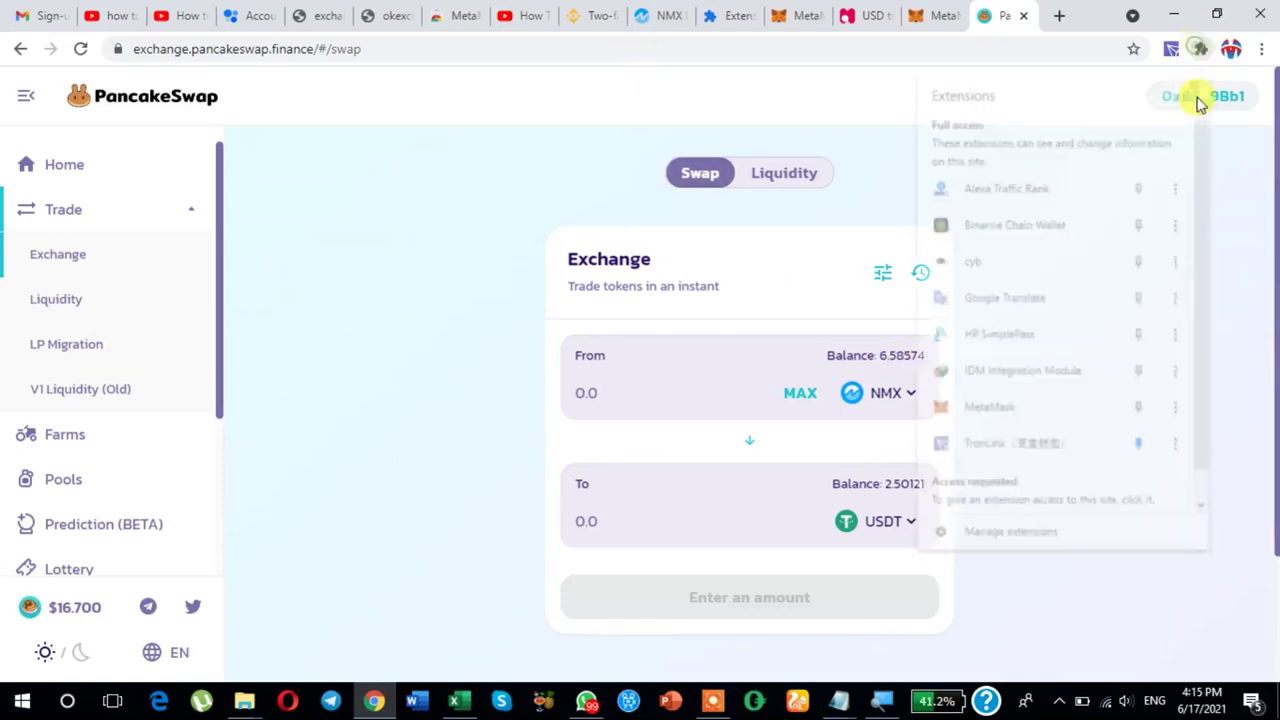
{"action": "left_click", "coordinate": [965, 410]}
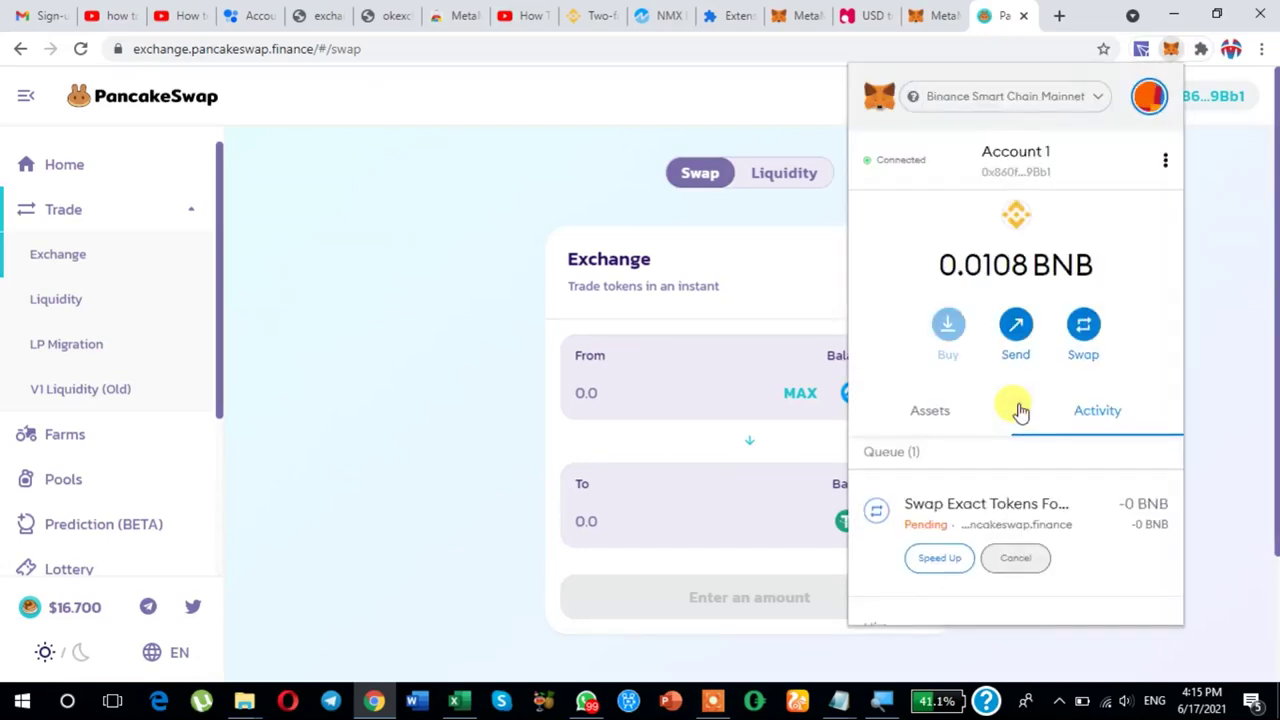
{"action": "scroll", "coordinate": [1015, 412], "scroll_direction": "down", "scroll_amount": 1}
{"action": "left_click", "coordinate": [918, 320]}
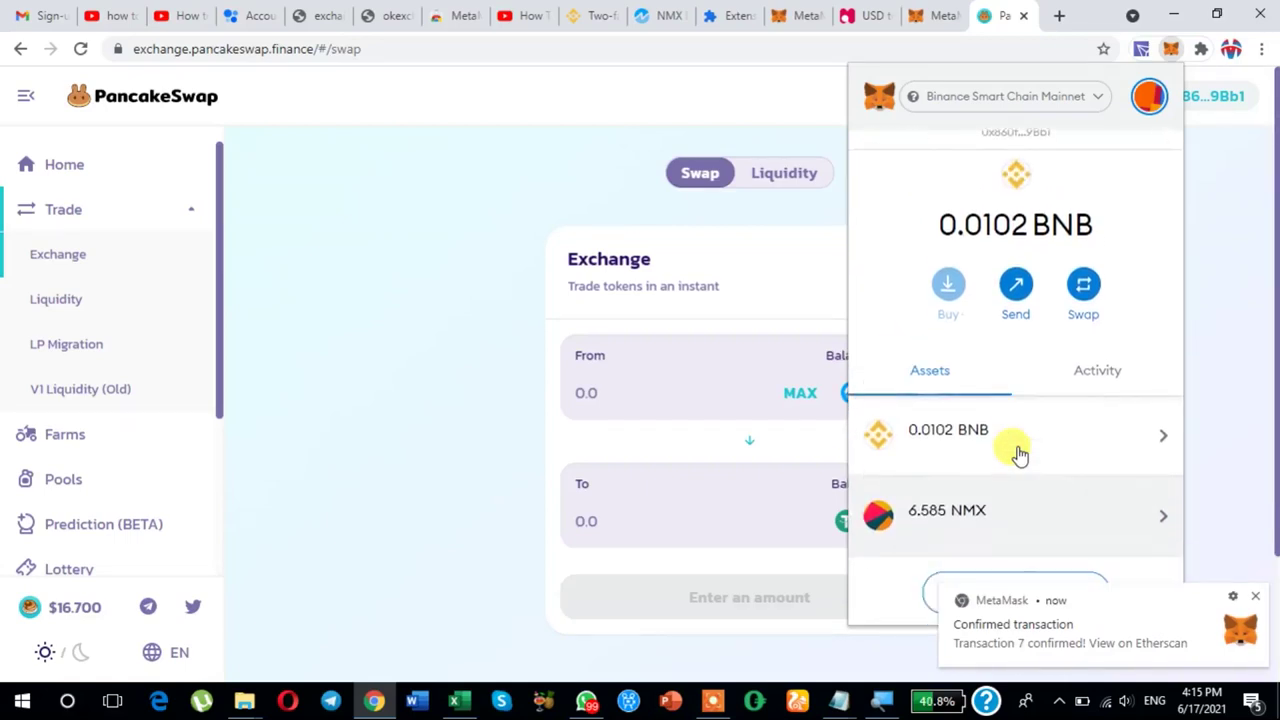
{"action": "left_click", "coordinate": [1108, 421]}
{"action": "left_click", "coordinate": [953, 424]}
{"action": "scroll", "coordinate": [962, 436], "scroll_direction": "down", "scroll_amount": 1}
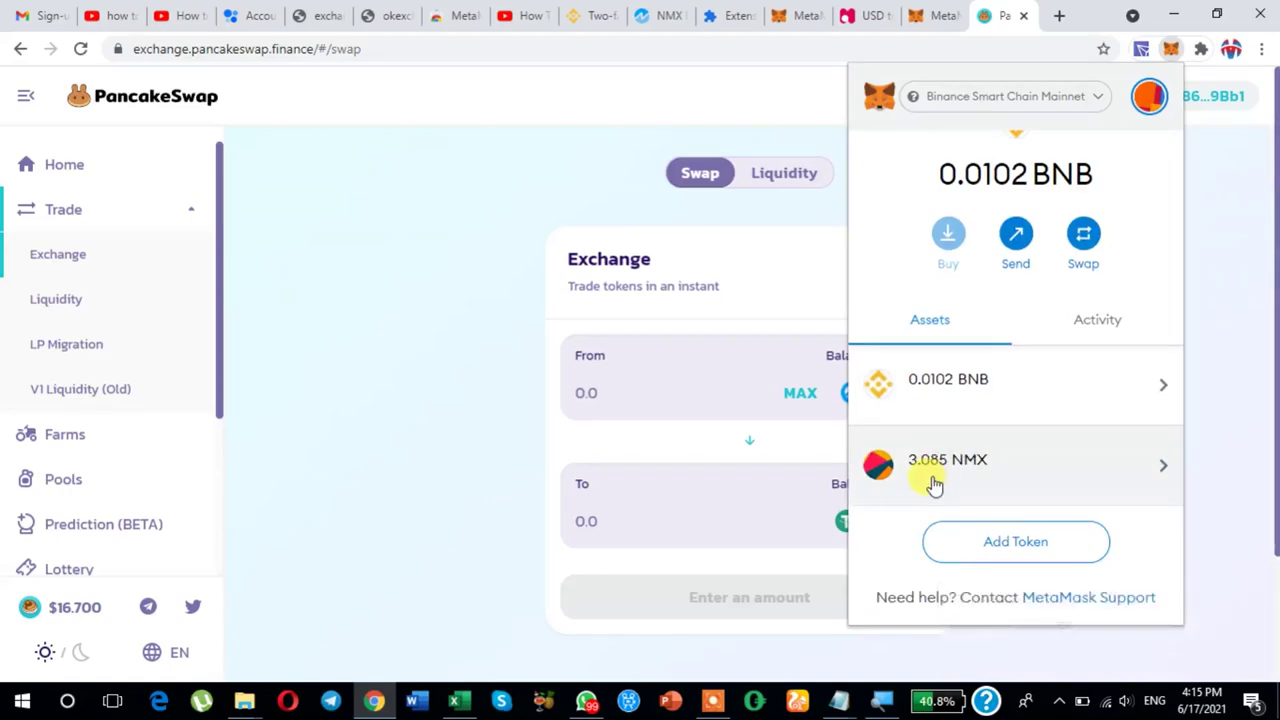
- Add USDT as a custom token by its contract address so MetaMask lists 18.126 USDT
{"action": "left_click", "coordinate": [1030, 545]}
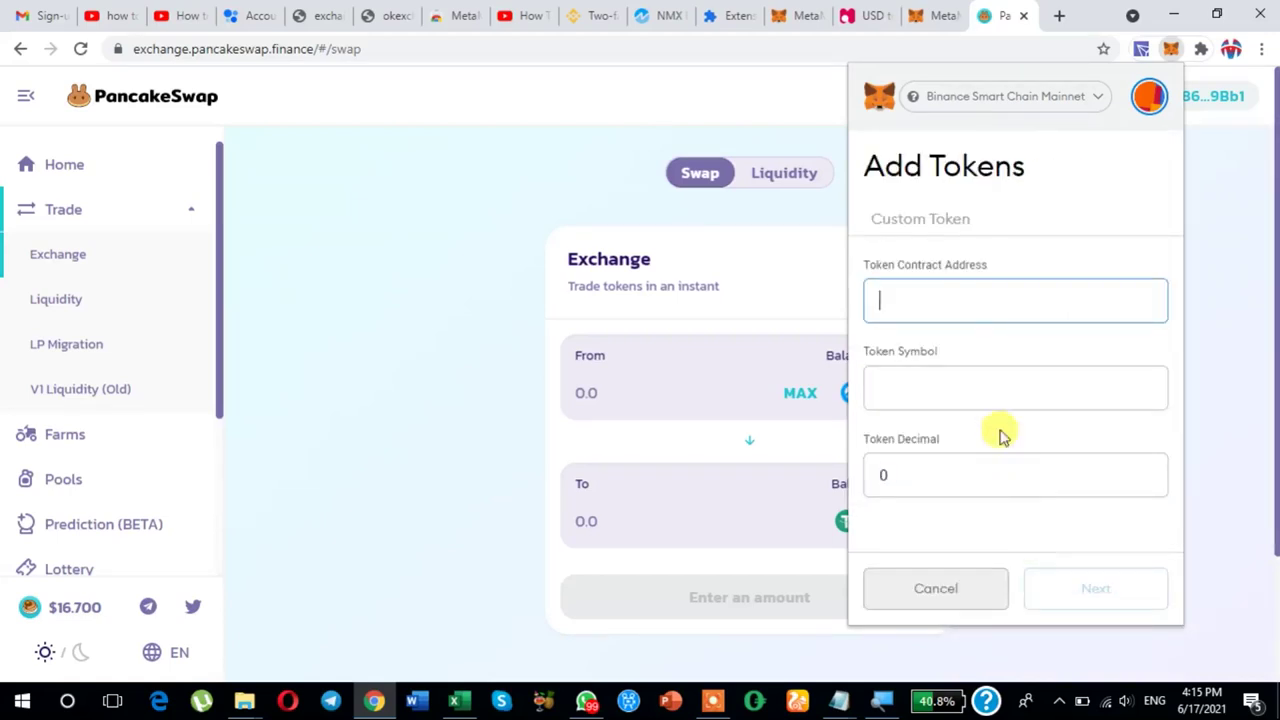
{"action": "left_click", "coordinate": [940, 302]}
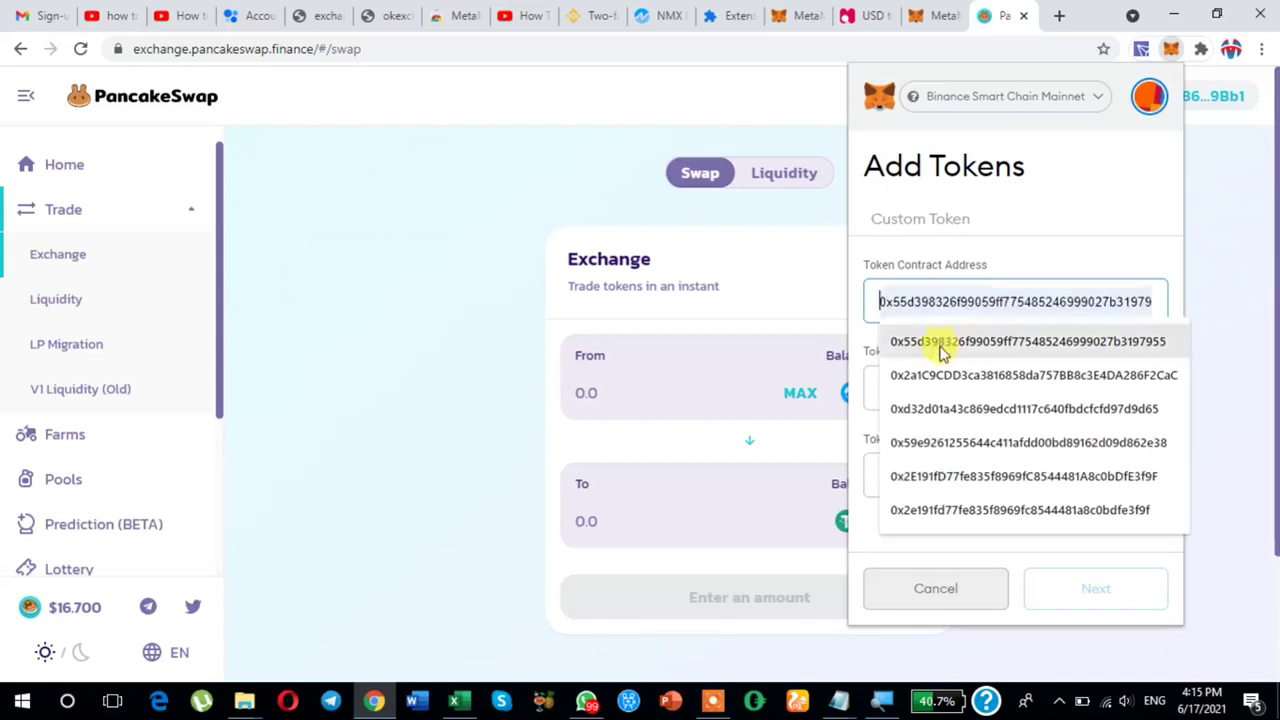
{"action": "left_click", "coordinate": [934, 342]}
{"action": "left_click", "coordinate": [967, 396]}
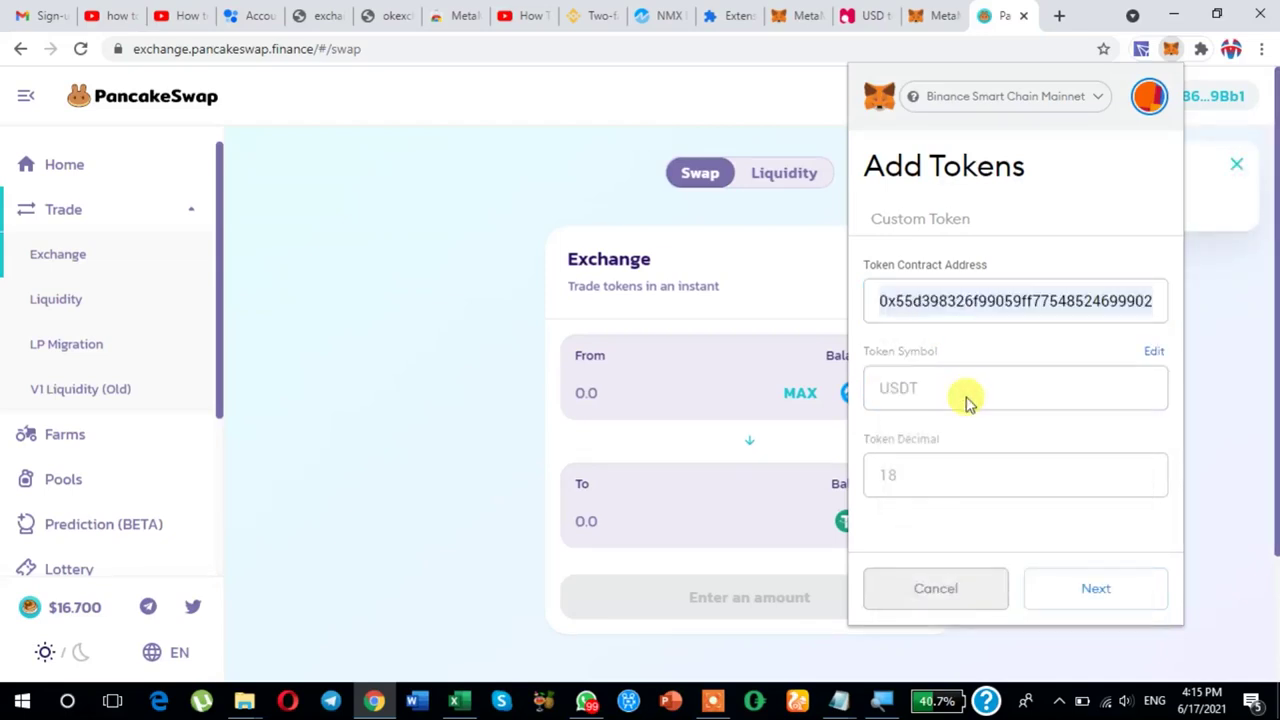
{"action": "left_click", "coordinate": [1095, 592]}
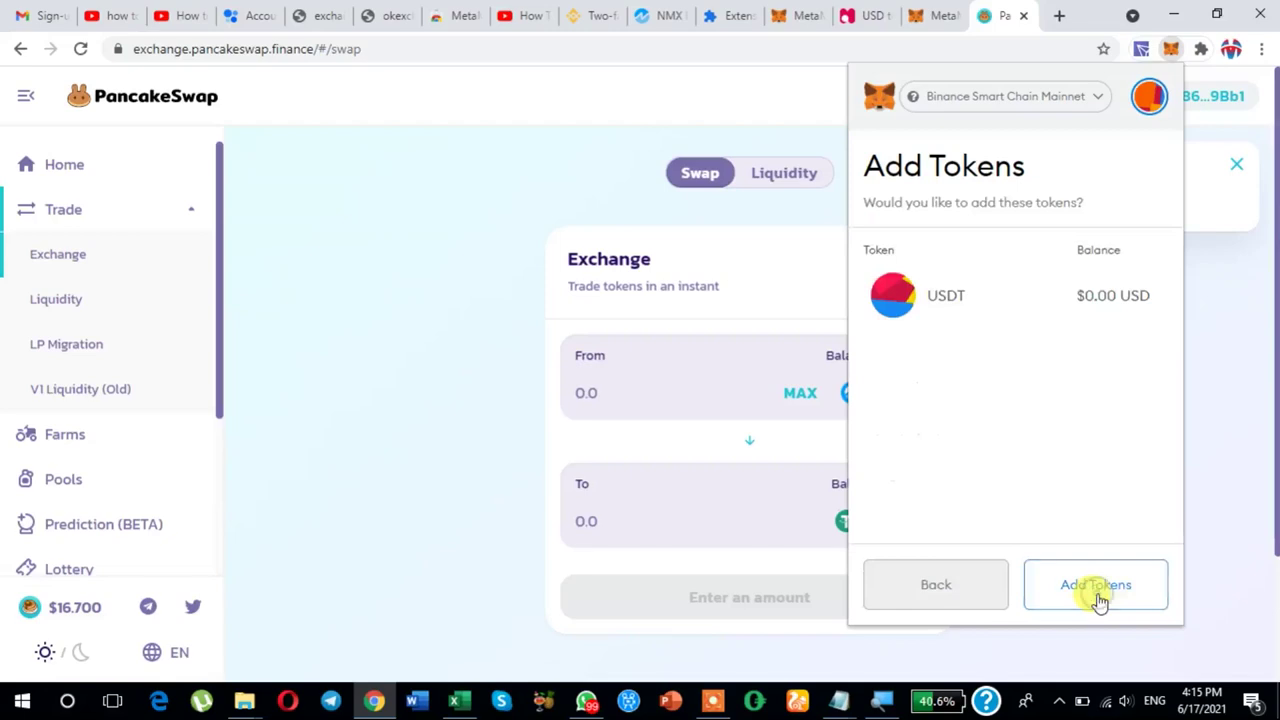
{"action": "left_click", "coordinate": [1098, 594]}
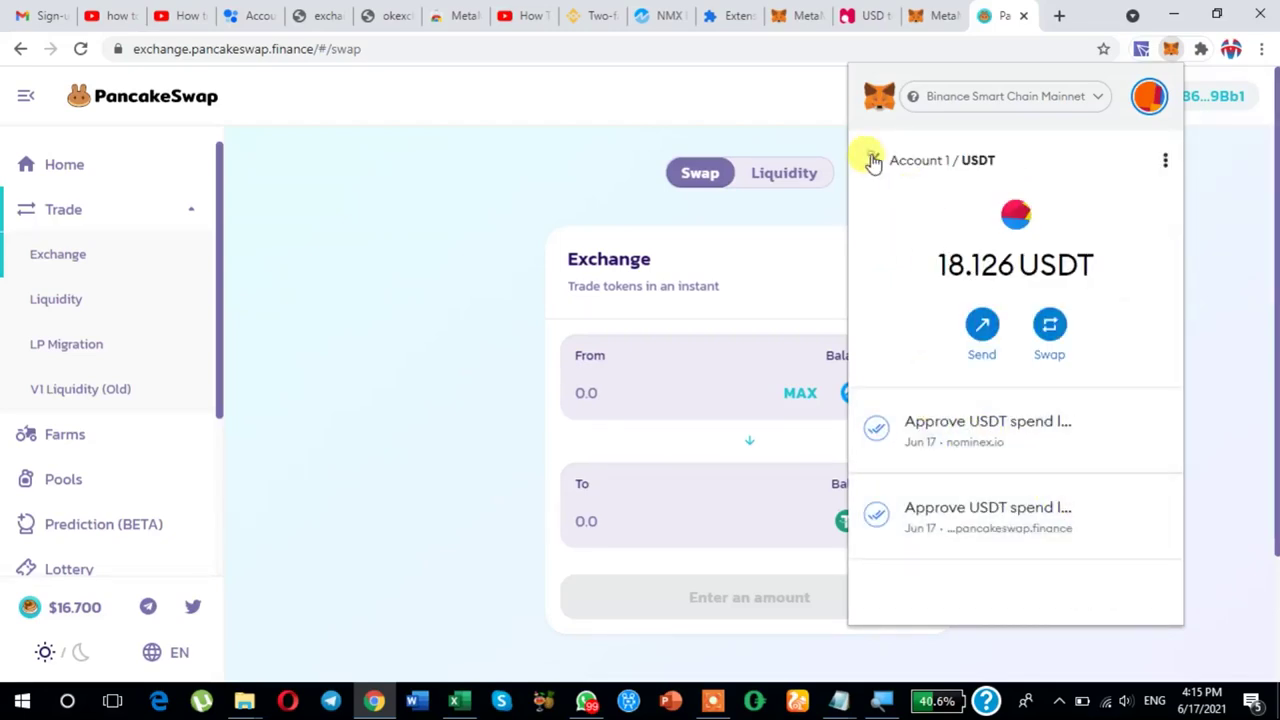
- Return to the MetaMask account overview and switch back to the Nominex NMX-USDT pool page
{"action": "left_click", "coordinate": [874, 160]}
{"action": "scroll", "coordinate": [905, 420], "scroll_direction": "down", "scroll_amount": 2}
{"action": "scroll", "coordinate": [910, 437], "scroll_direction": "down", "scroll_amount": 1}
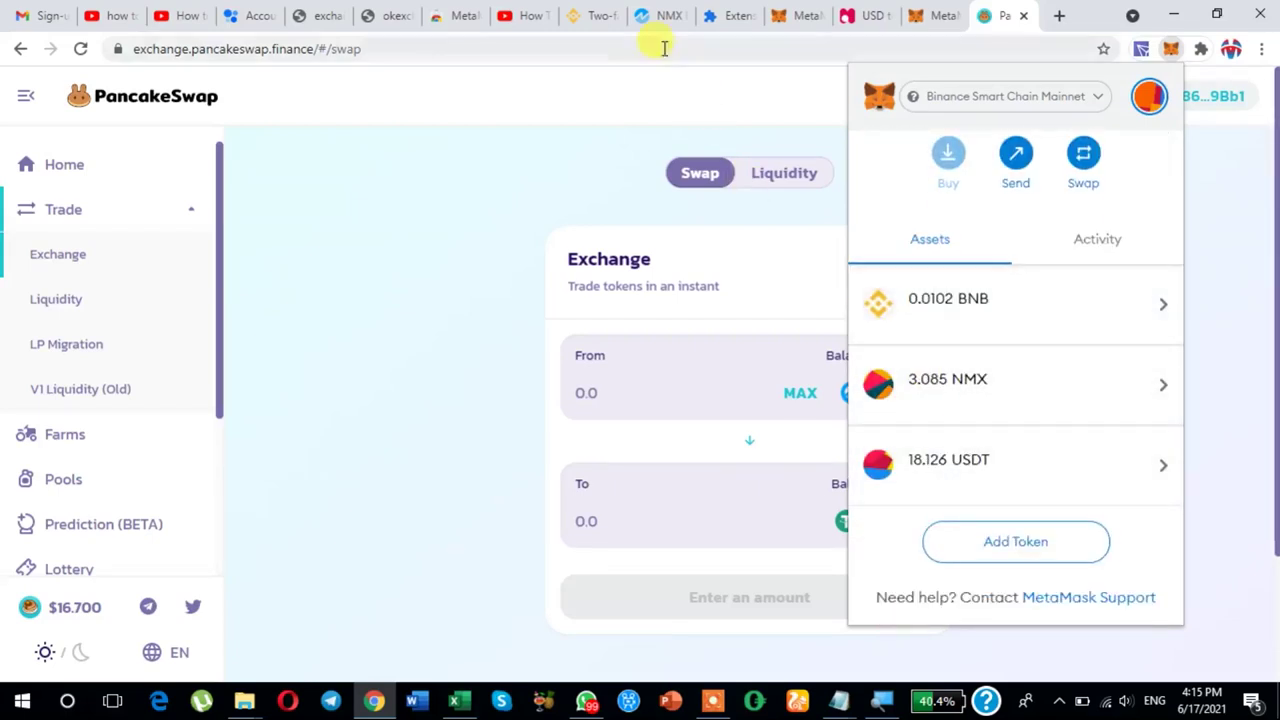
{"action": "left_click", "coordinate": [652, 16]}
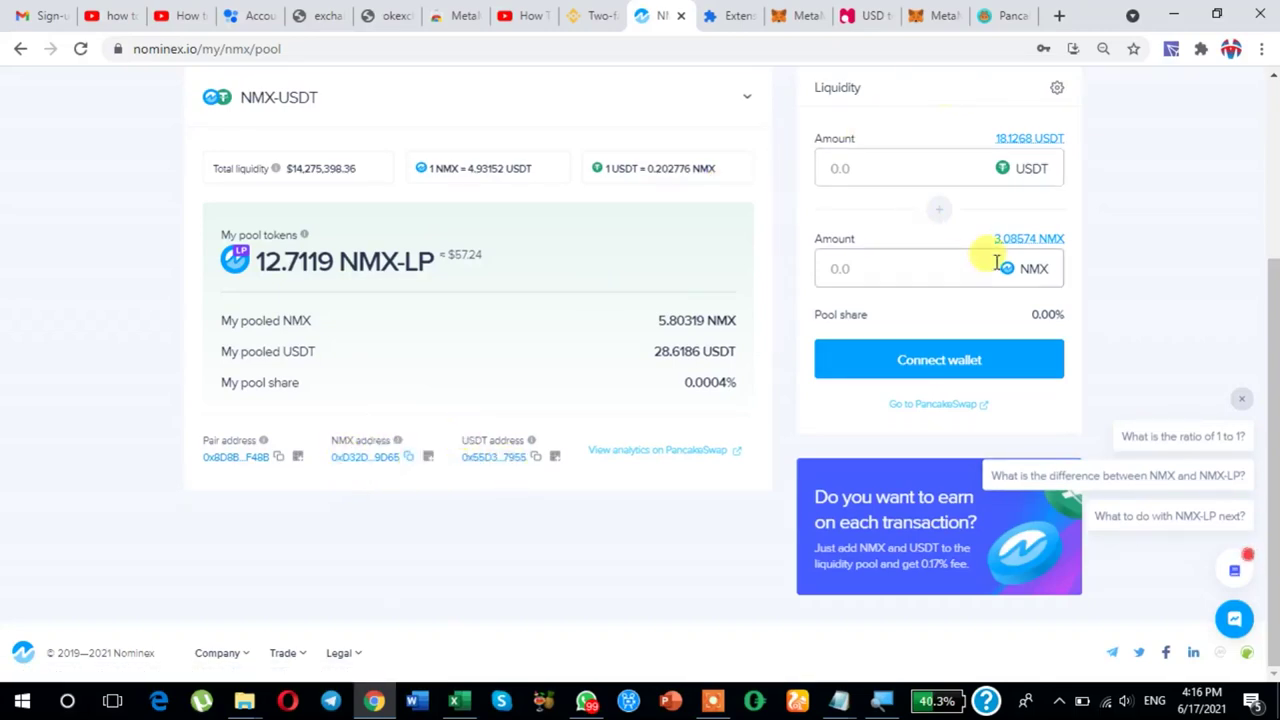
{"action": "scroll", "coordinate": [986, 260], "scroll_direction": "up", "scroll_amount": 3}
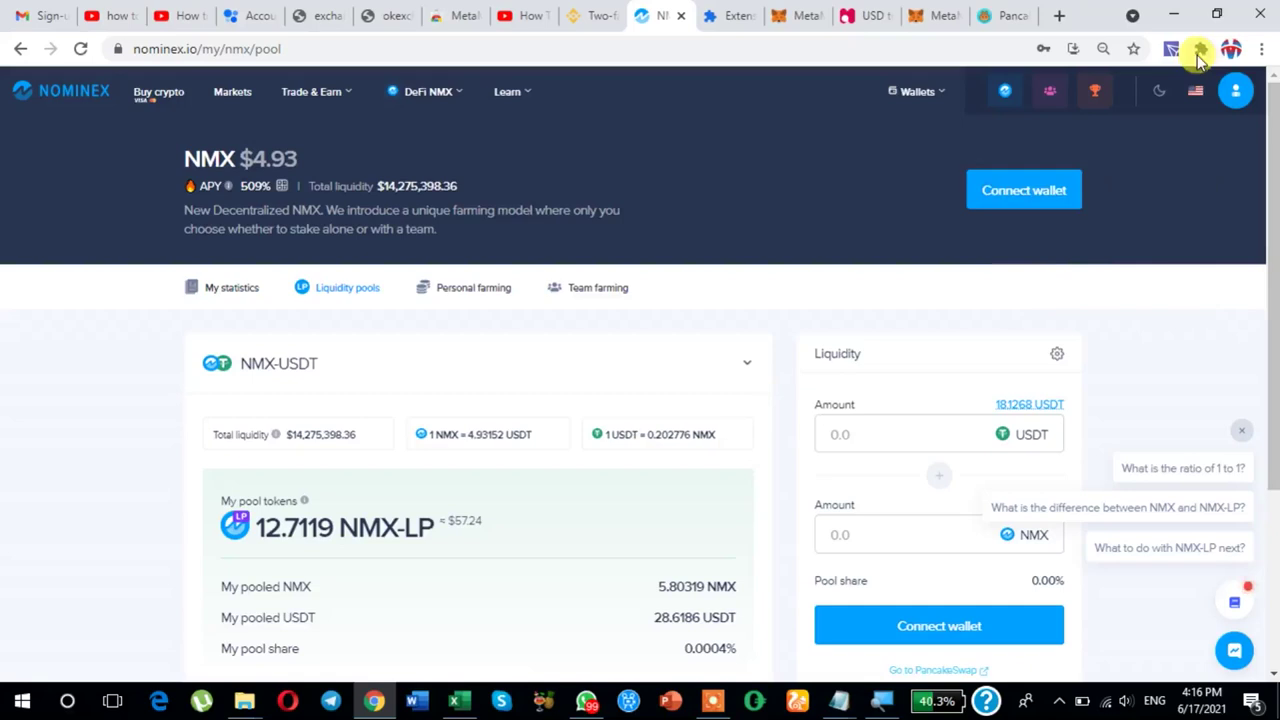
{"action": "left_click", "coordinate": [1201, 49]}
{"action": "left_click", "coordinate": [990, 411]}
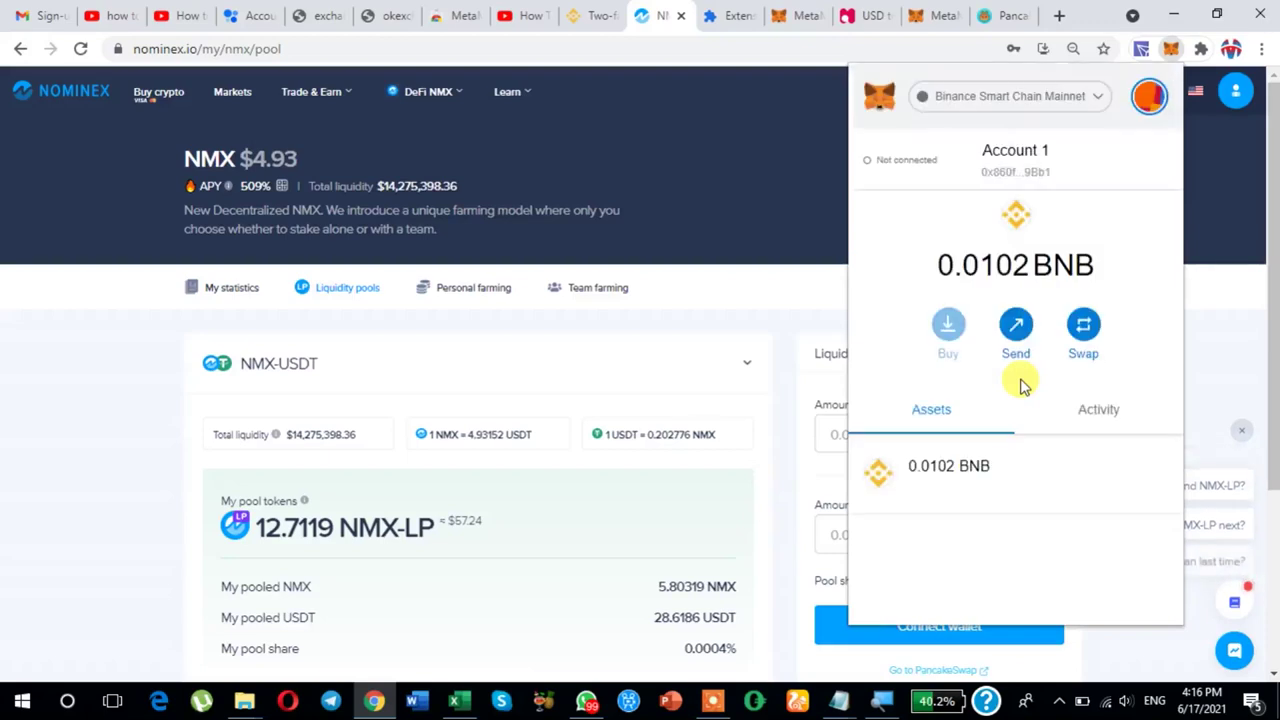
{"action": "scroll", "coordinate": [1022, 470], "scroll_direction": "down", "scroll_amount": 2}
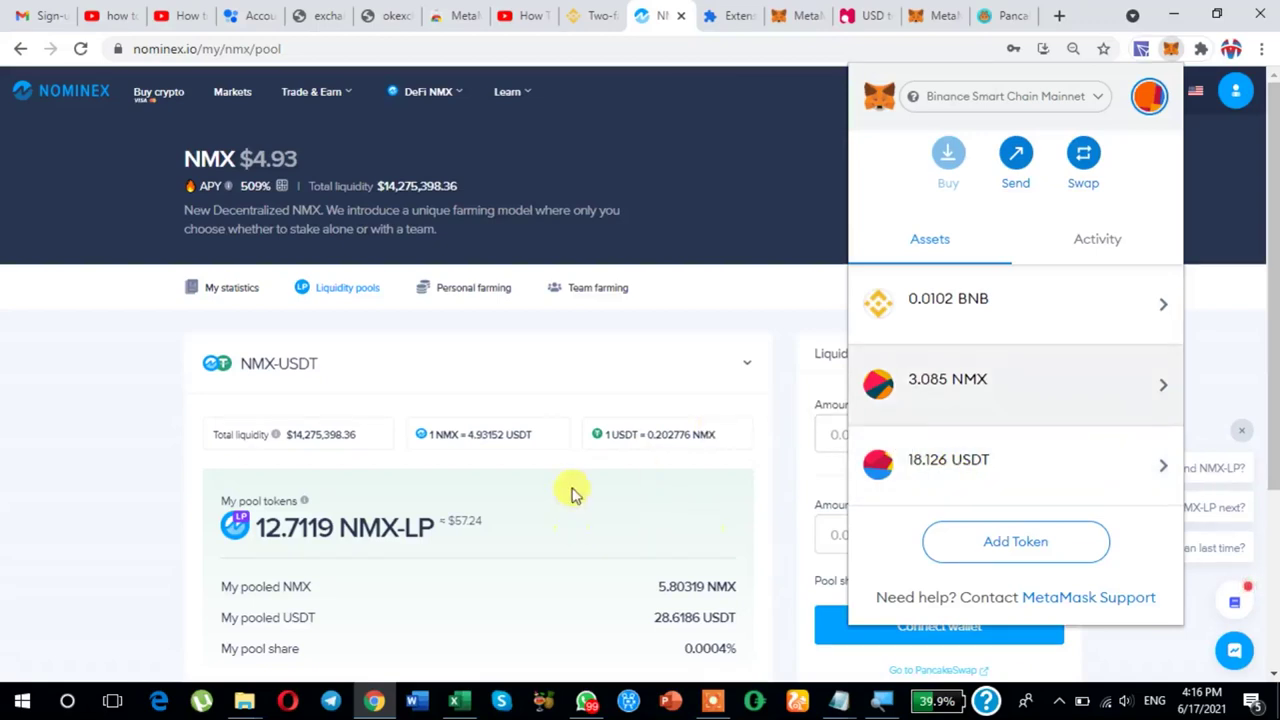
{"action": "left_click", "coordinate": [678, 333]}
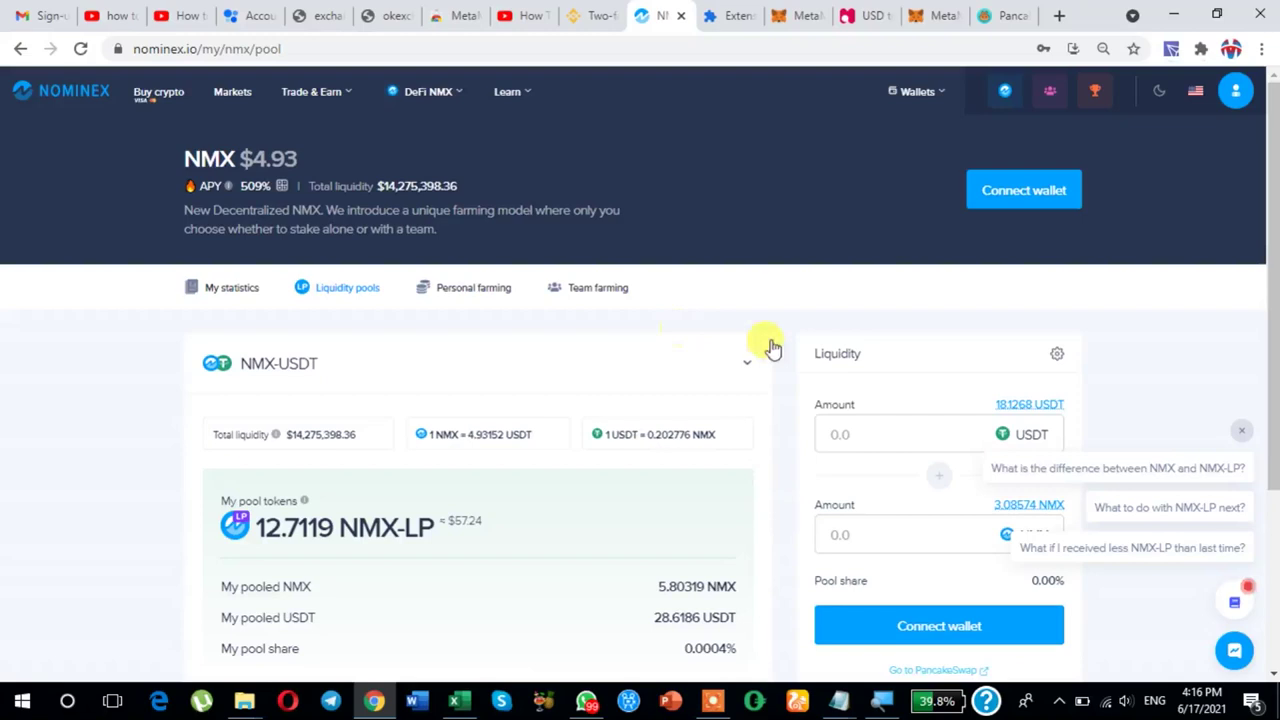
{"action": "left_click", "coordinate": [1008, 210]}
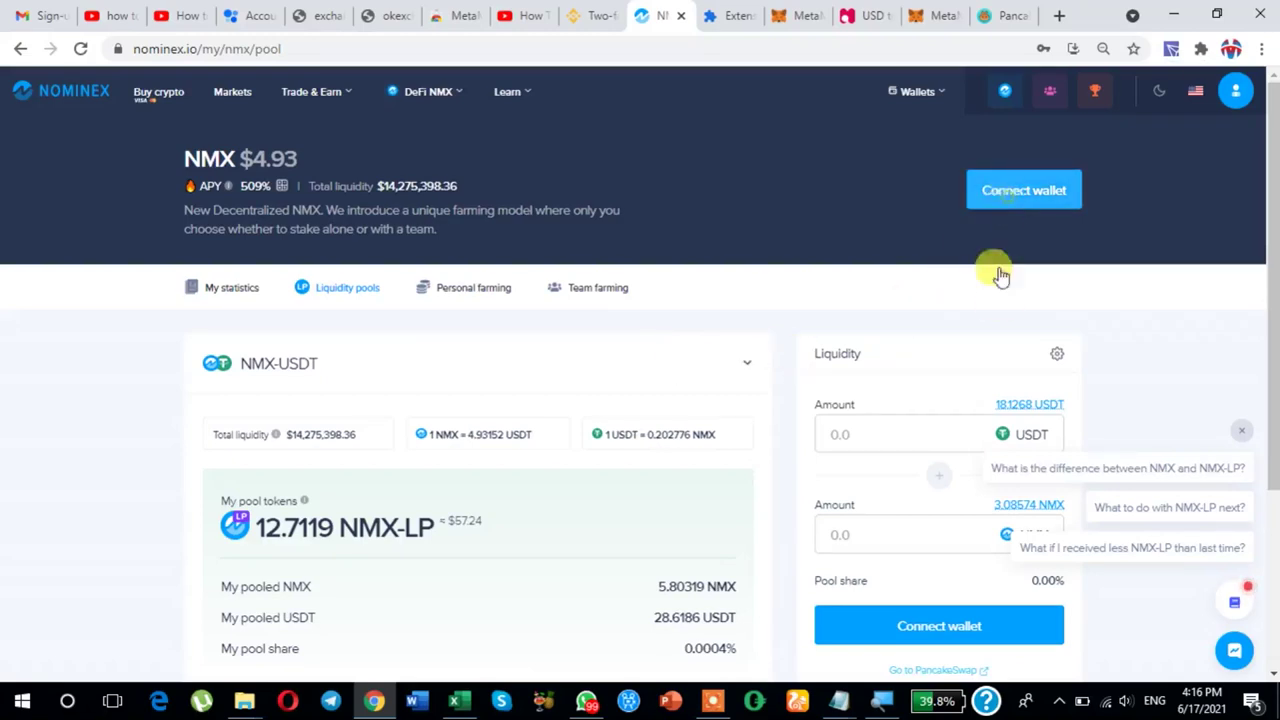
- Connect MetaMask to Nominex so the pool page shows 3.08574 NMX and 18.13 USDT
{"action": "left_click", "coordinate": [560, 390]}
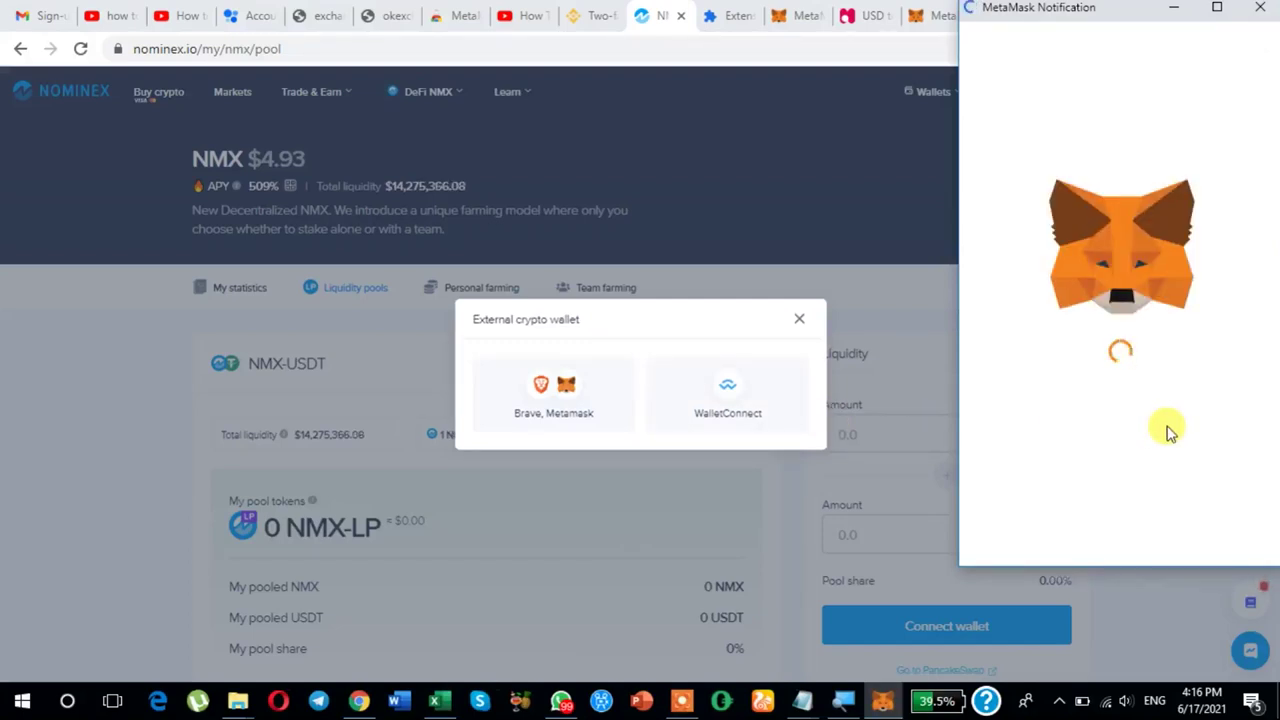
{"action": "left_click", "coordinate": [1222, 535]}
{"action": "left_click", "coordinate": [1195, 542]}
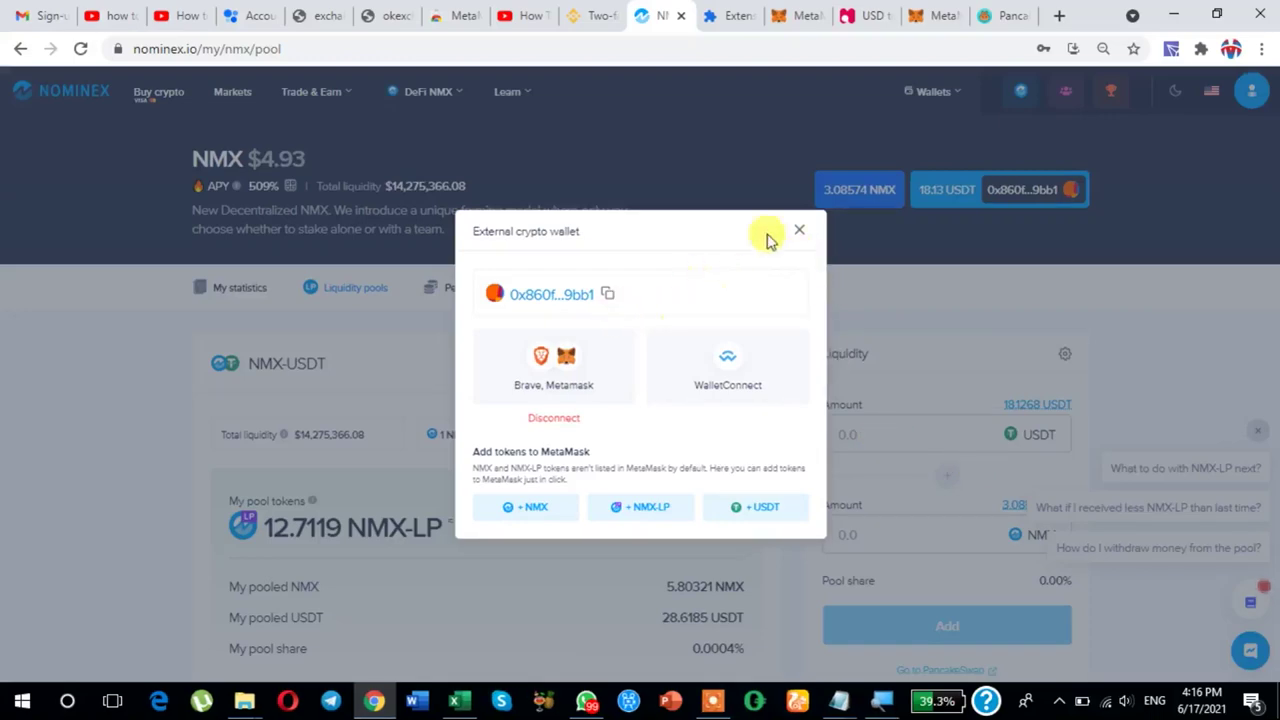
{"action": "left_click", "coordinate": [801, 232]}
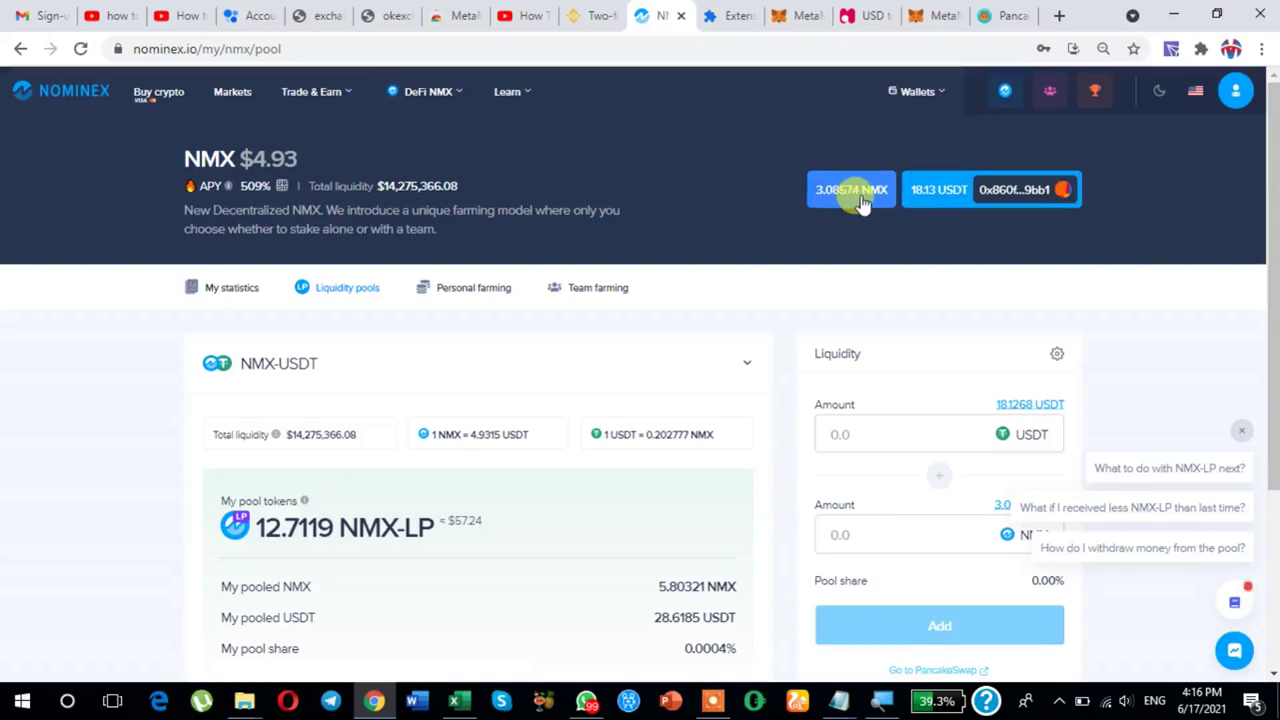
- Add the full 3.08575 NMX with 15.2173 USDT as liquidity and confirm the 0.001463 fee in MetaMask
{"action": "scroll", "coordinate": [937, 463], "scroll_direction": "down", "scroll_amount": 2}
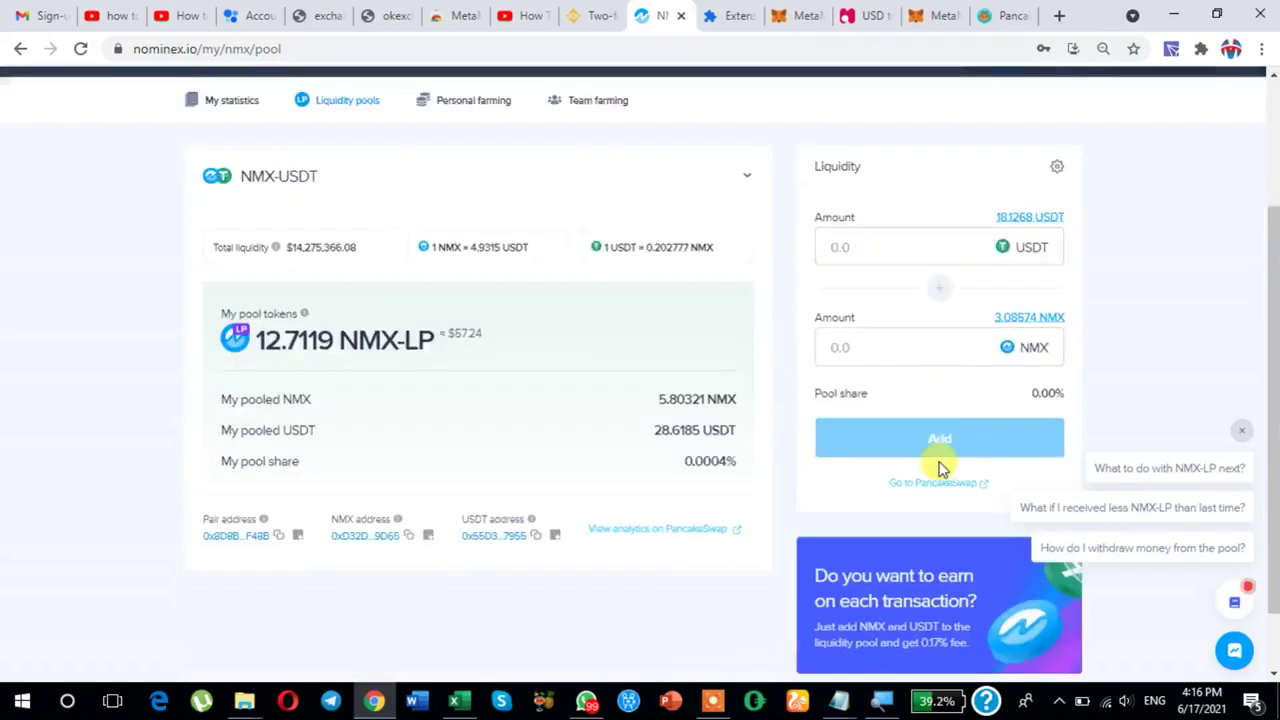
{"action": "left_click", "coordinate": [1000, 322]}
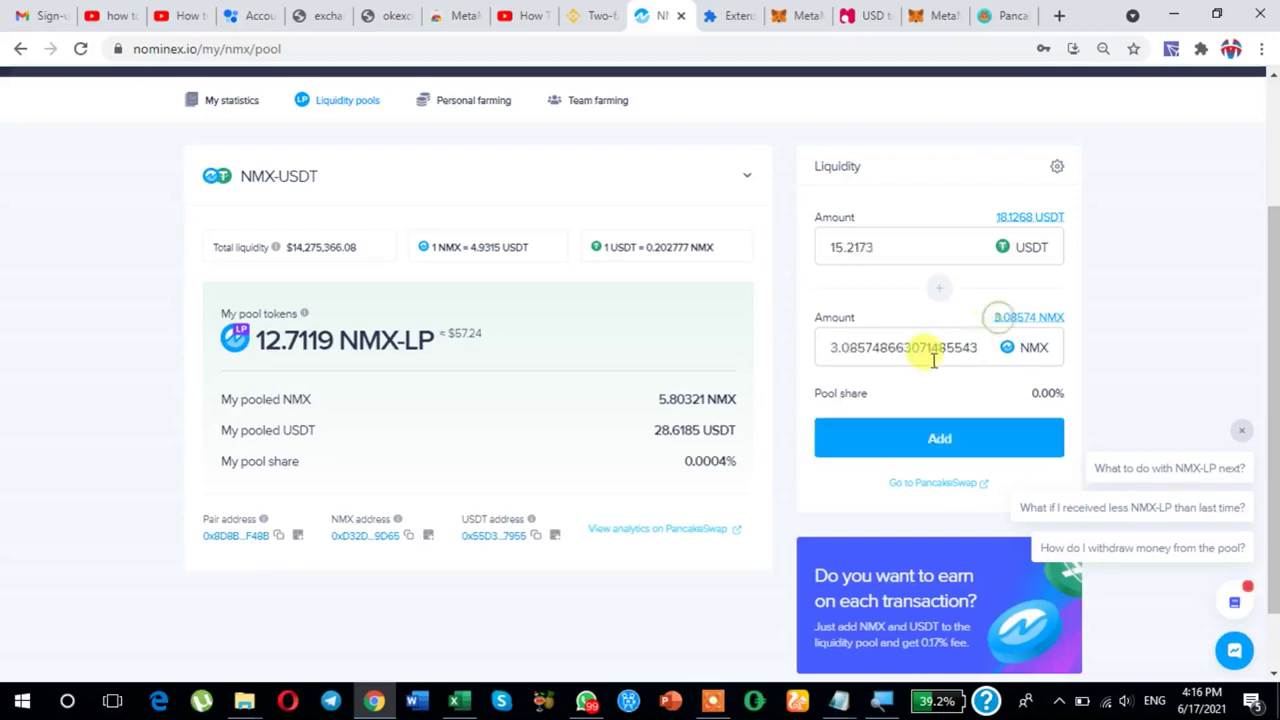
{"action": "left_click", "coordinate": [921, 443]}
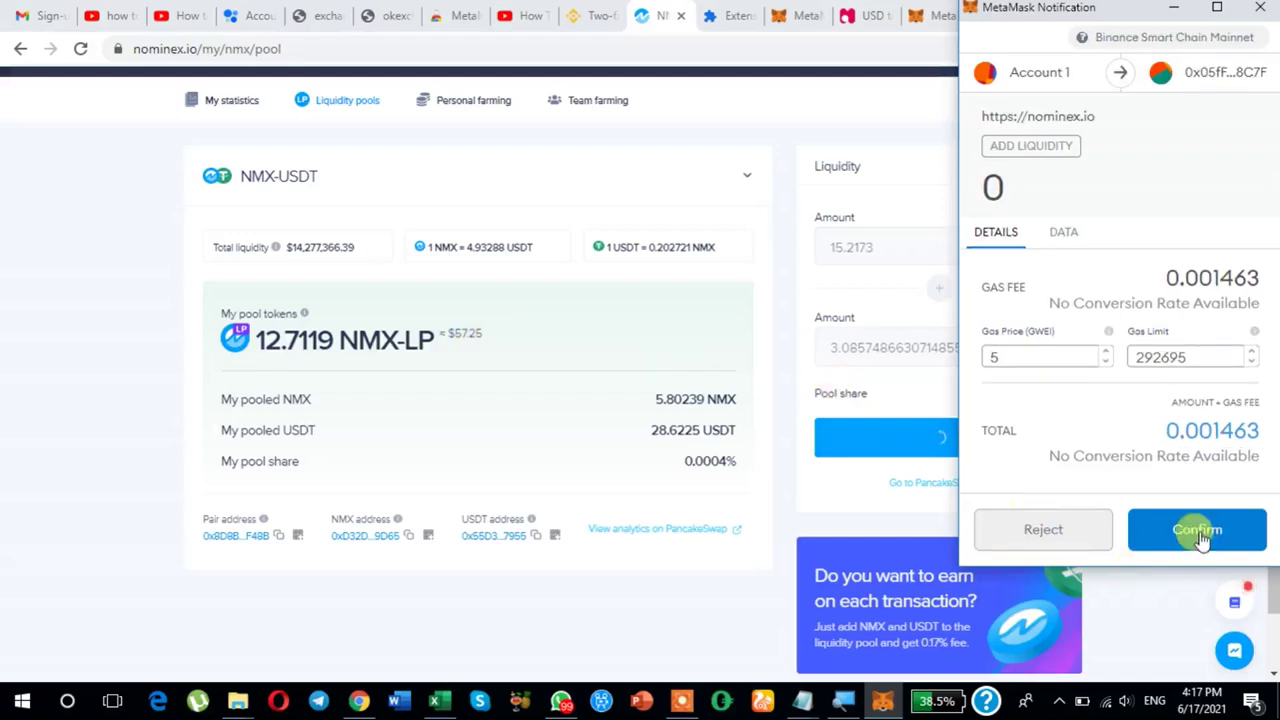
{"action": "left_click", "coordinate": [1200, 534]}
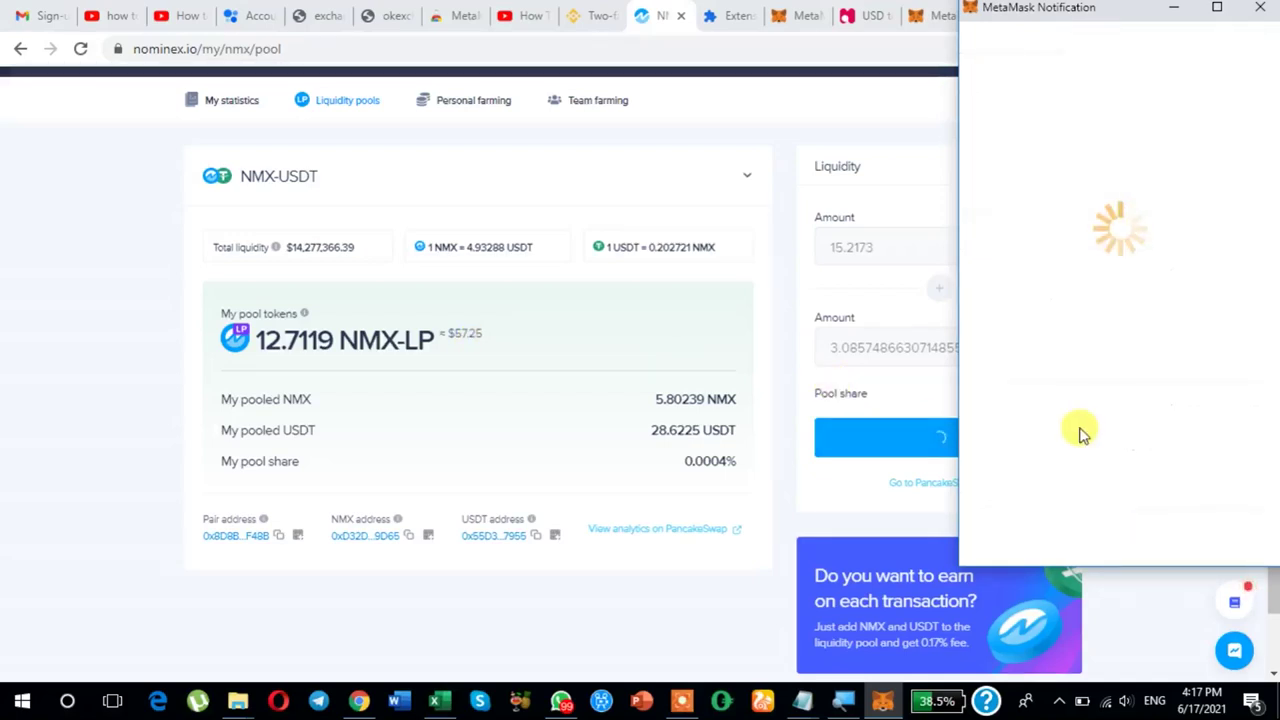
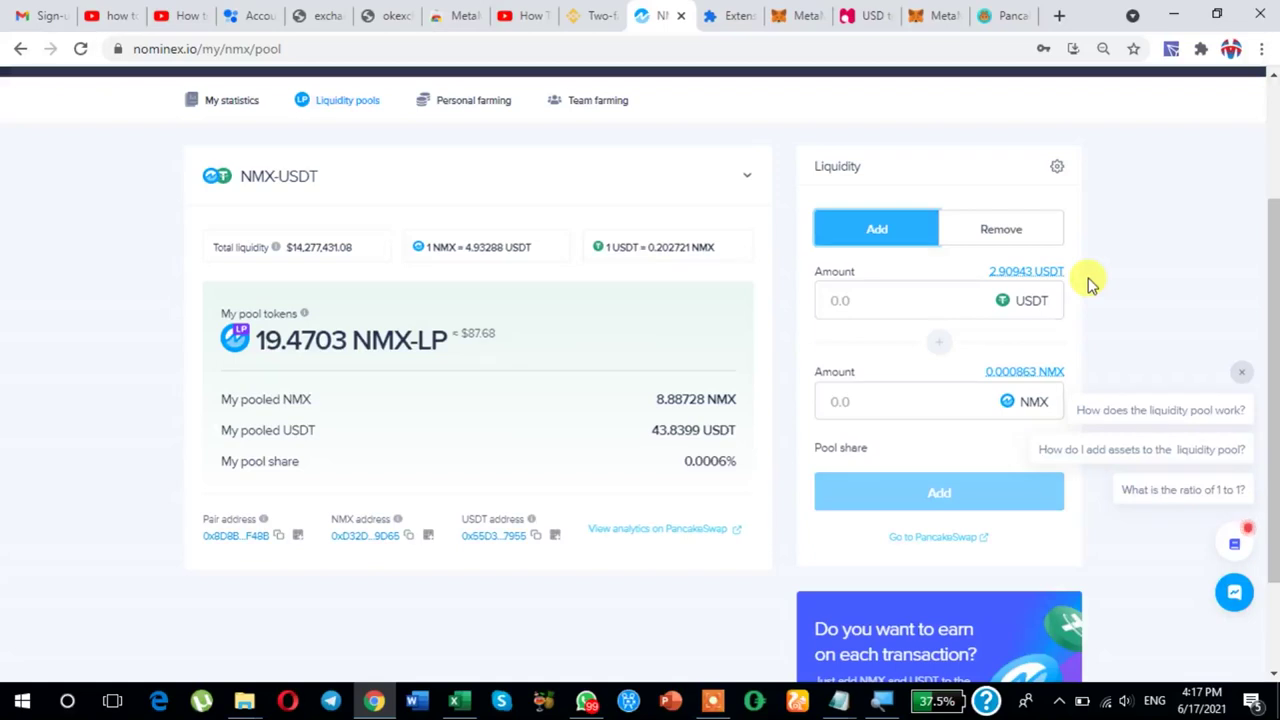
{"action": "left_click", "coordinate": [878, 233]}
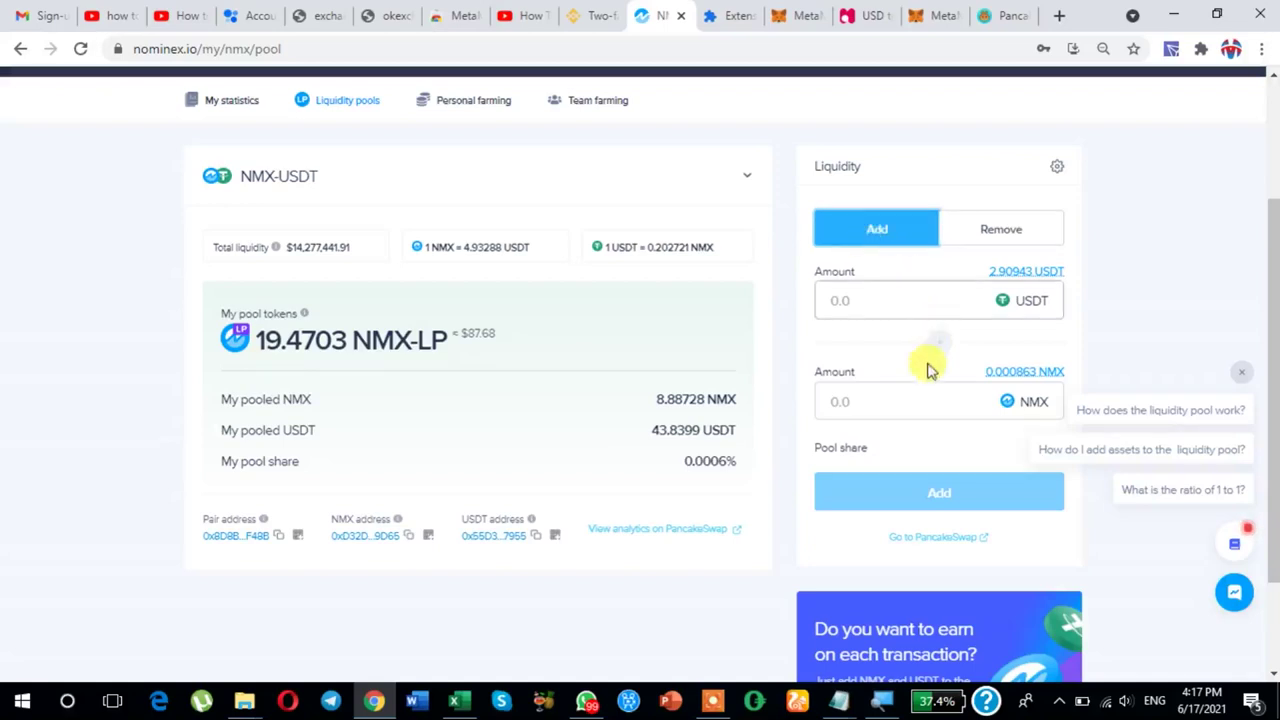
{"action": "scroll", "coordinate": [846, 537], "scroll_direction": "up", "scroll_amount": 1}
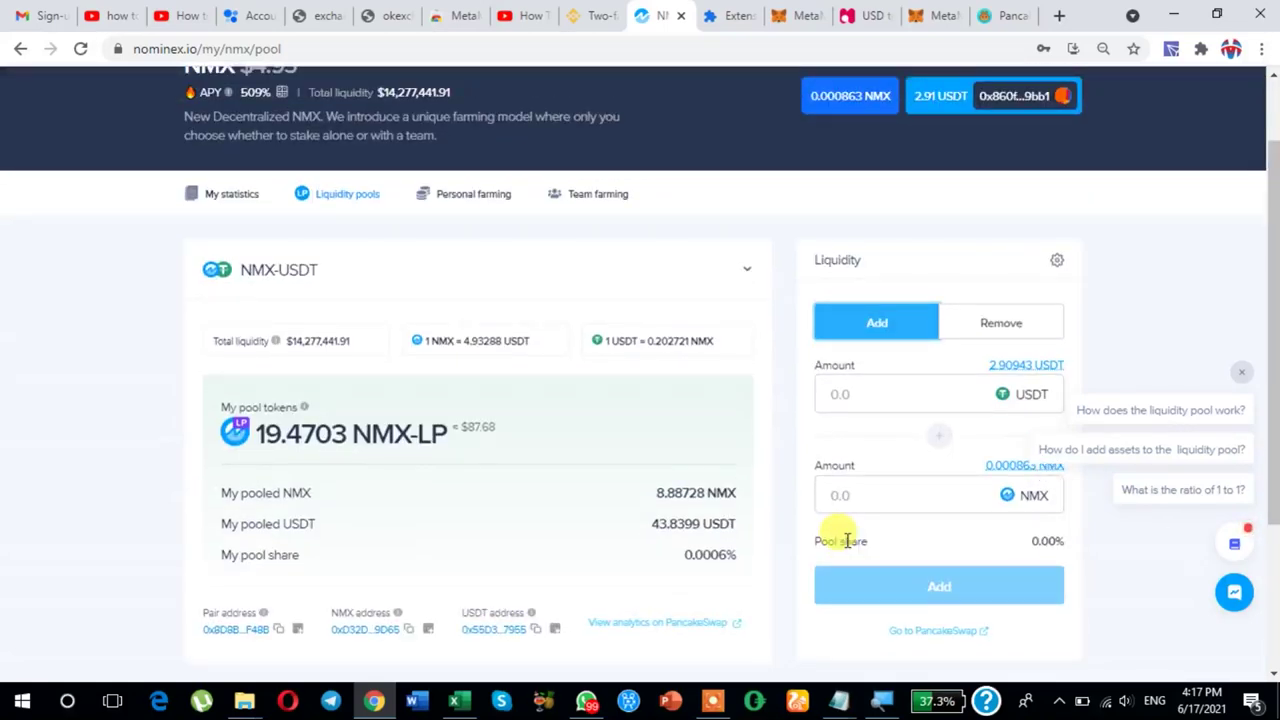
{"action": "scroll", "coordinate": [846, 540], "scroll_direction": "down", "scroll_amount": 1}
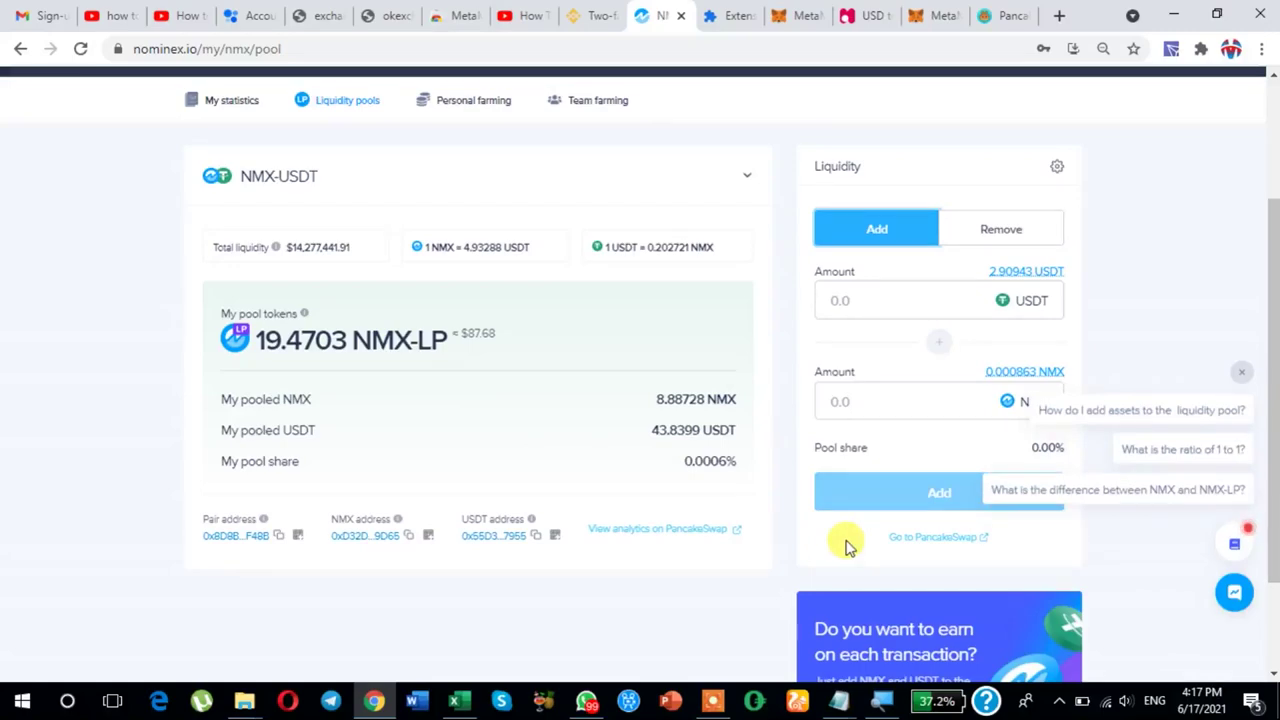
{"action": "scroll", "coordinate": [766, 534], "scroll_direction": "down", "scroll_amount": 2}
{"action": "scroll", "coordinate": [768, 536], "scroll_direction": "up", "scroll_amount": 1}
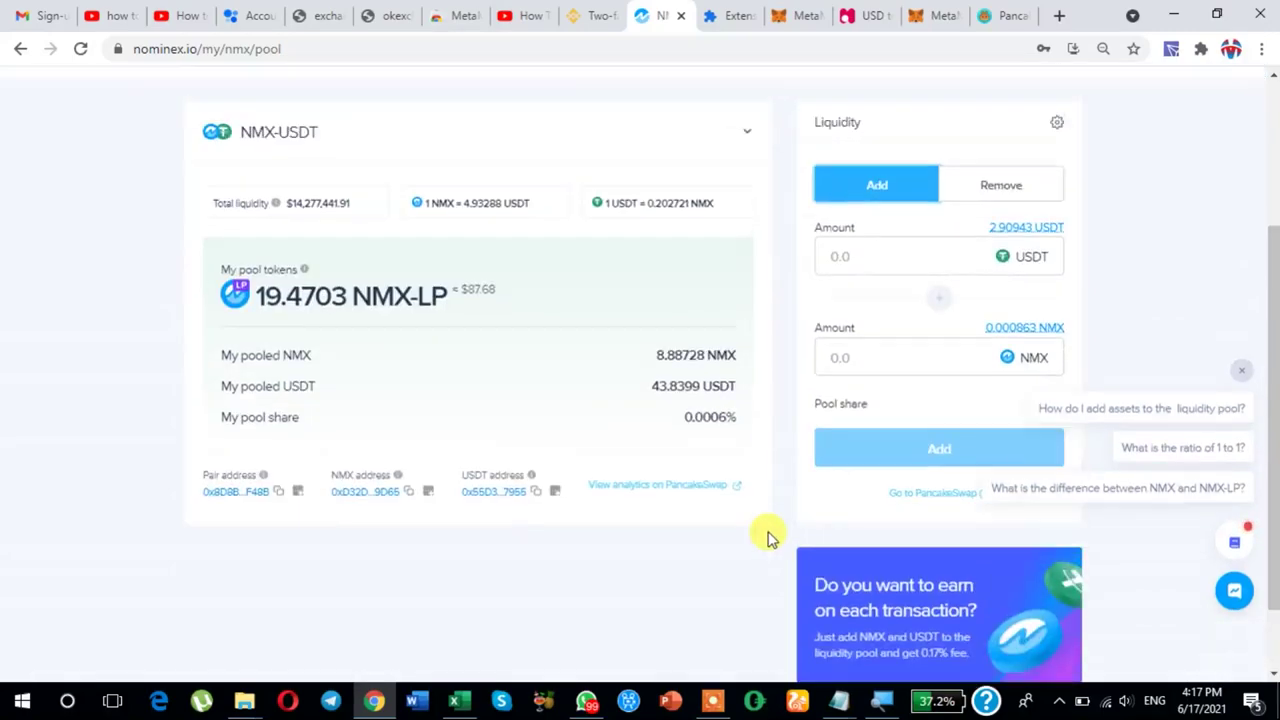
{"action": "scroll", "coordinate": [768, 537], "scroll_direction": "up", "scroll_amount": 3}
{"action": "scroll", "coordinate": [768, 537], "scroll_direction": "down", "scroll_amount": 2}
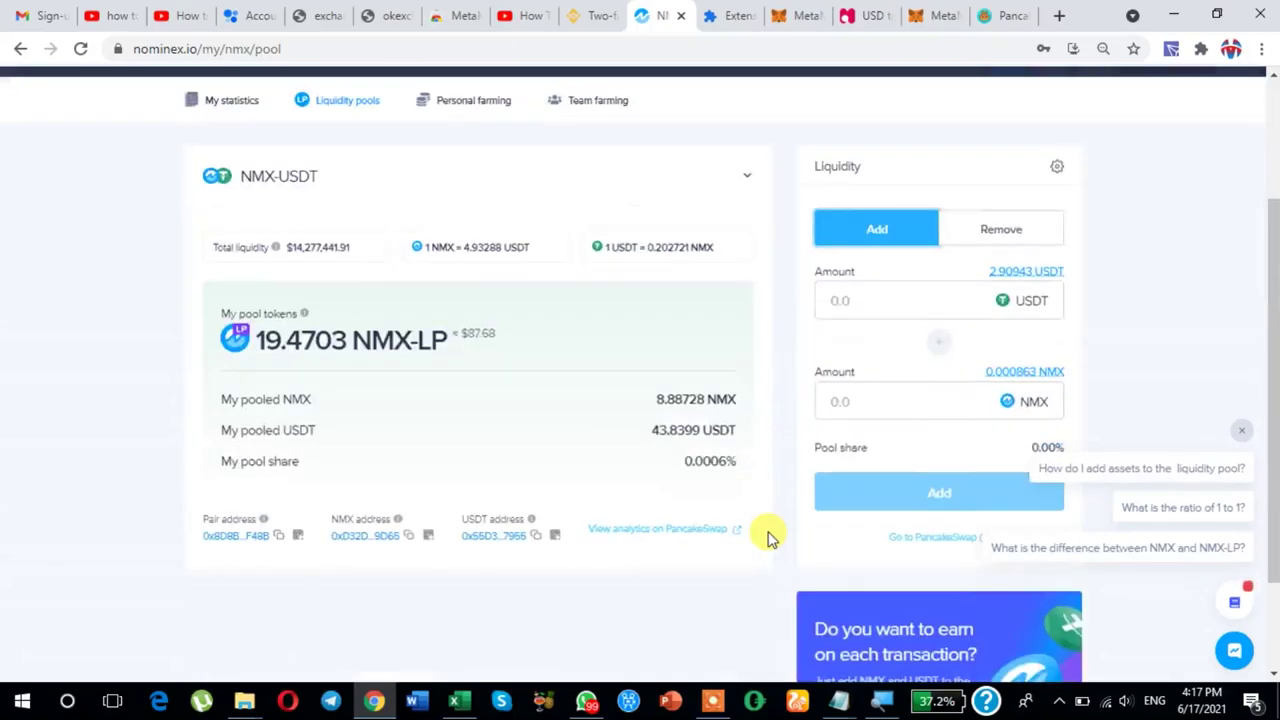
{"action": "scroll", "coordinate": [768, 537], "scroll_direction": "up", "scroll_amount": 2}
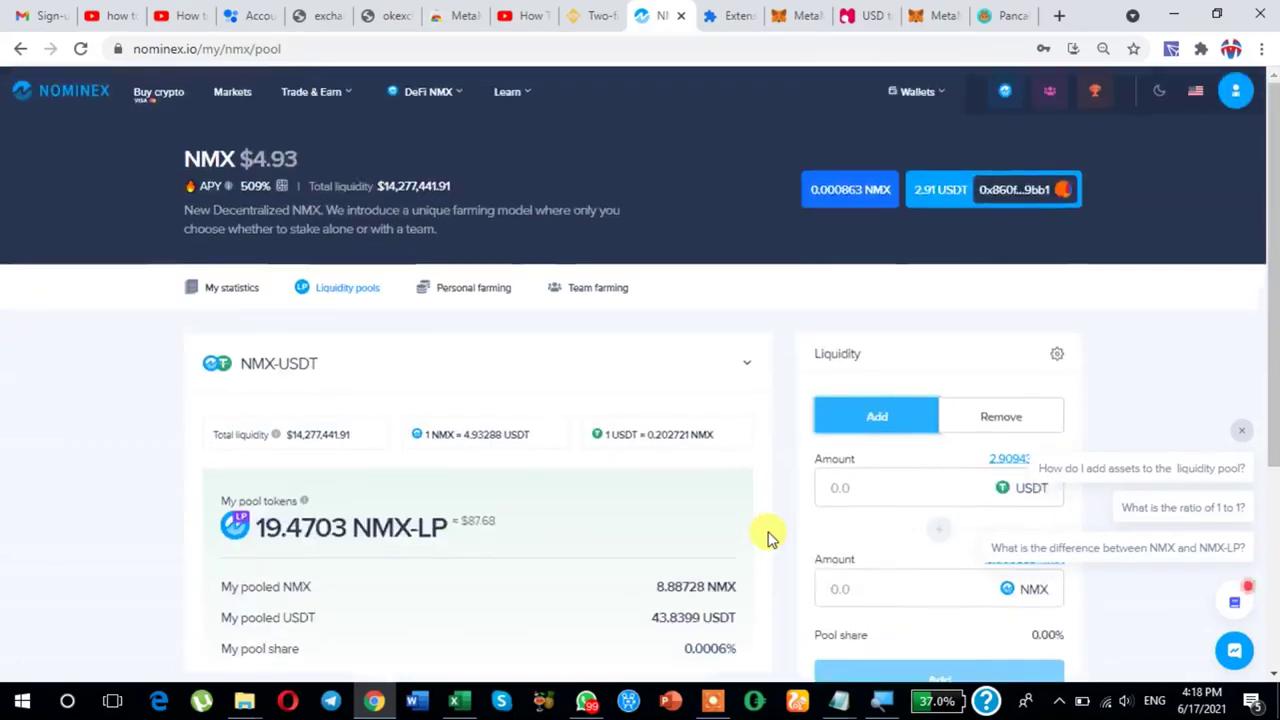
{"action": "scroll", "coordinate": [787, 481], "scroll_direction": "down", "scroll_amount": 4}
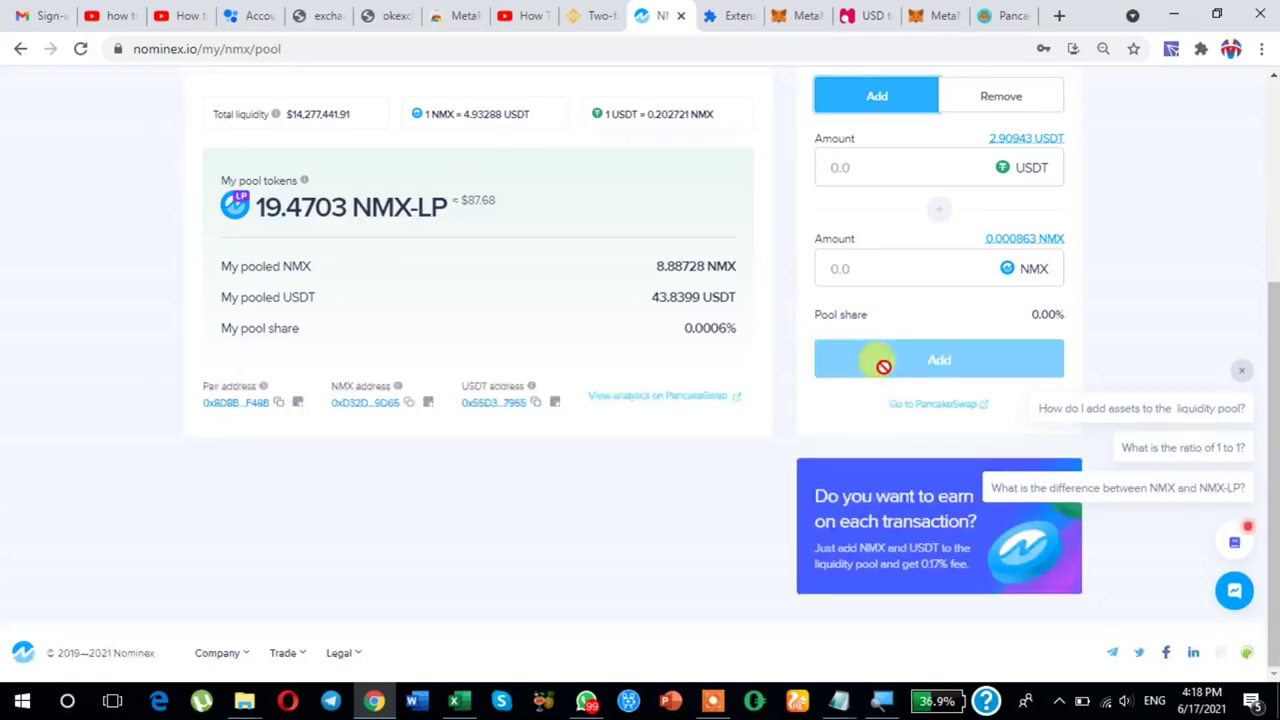
{"action": "scroll", "coordinate": [729, 380], "scroll_direction": "up", "scroll_amount": 2}
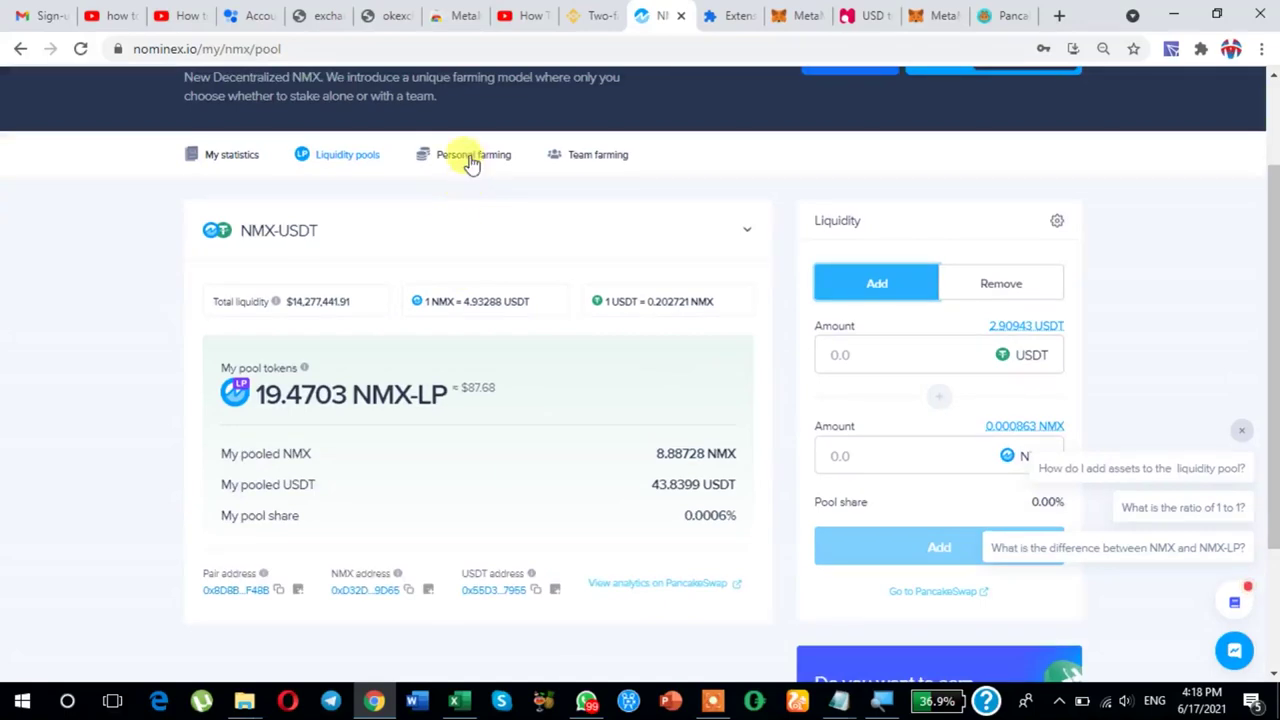
- Enter the full 6.75838 NMX-LP balance in Personal farming and sign the approval in MetaMask
{"action": "left_click", "coordinate": [466, 157]}
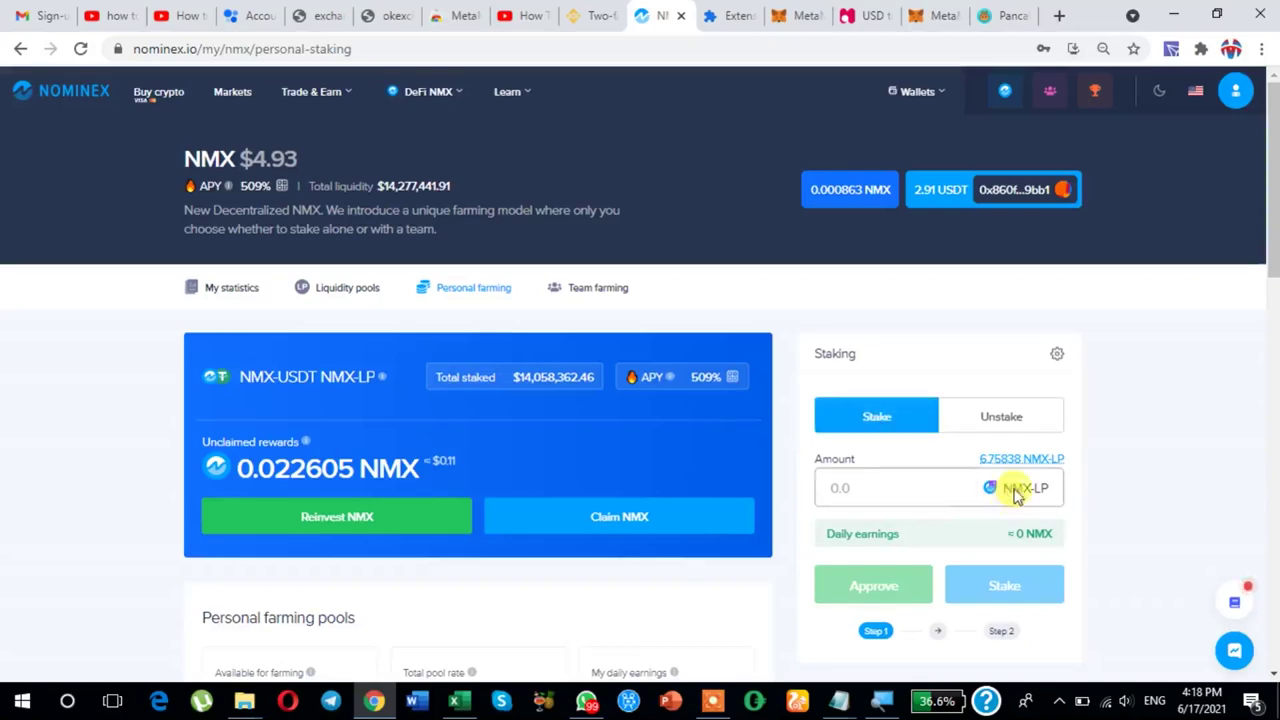
{"action": "left_click", "coordinate": [998, 460]}
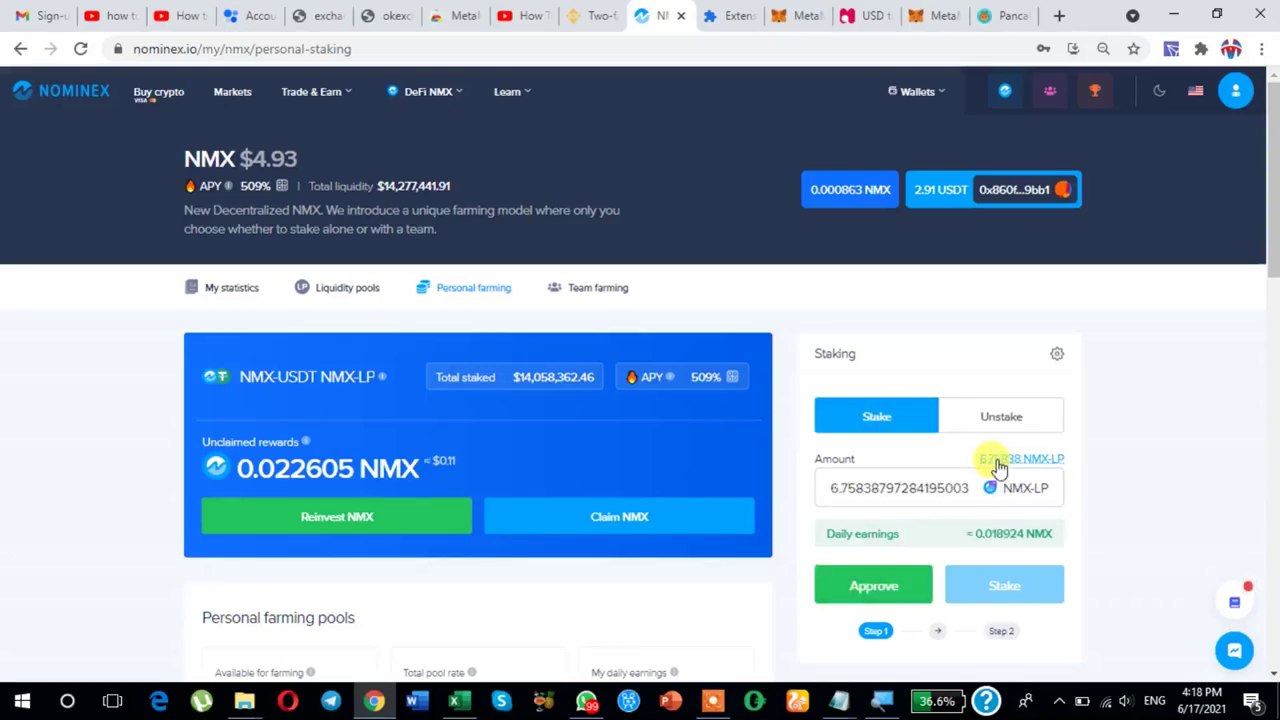
{"action": "scroll", "coordinate": [857, 612], "scroll_direction": "down", "scroll_amount": 2}
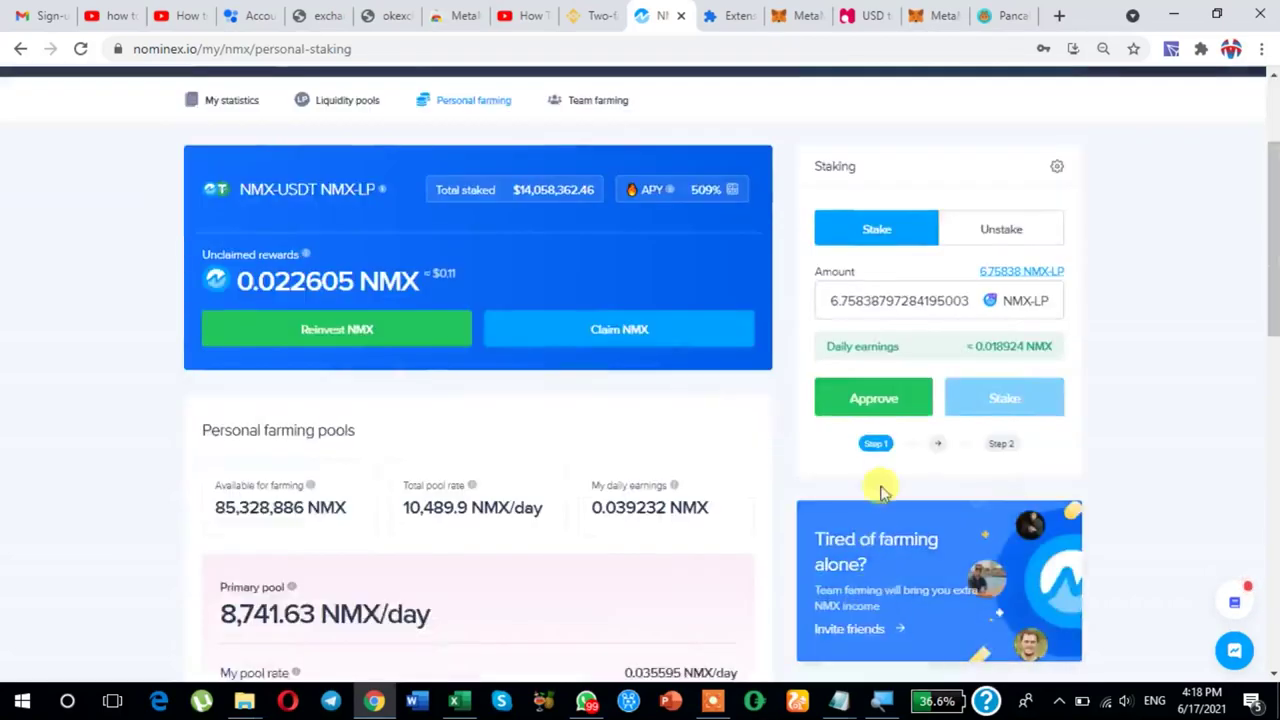
{"action": "left_click", "coordinate": [874, 401]}
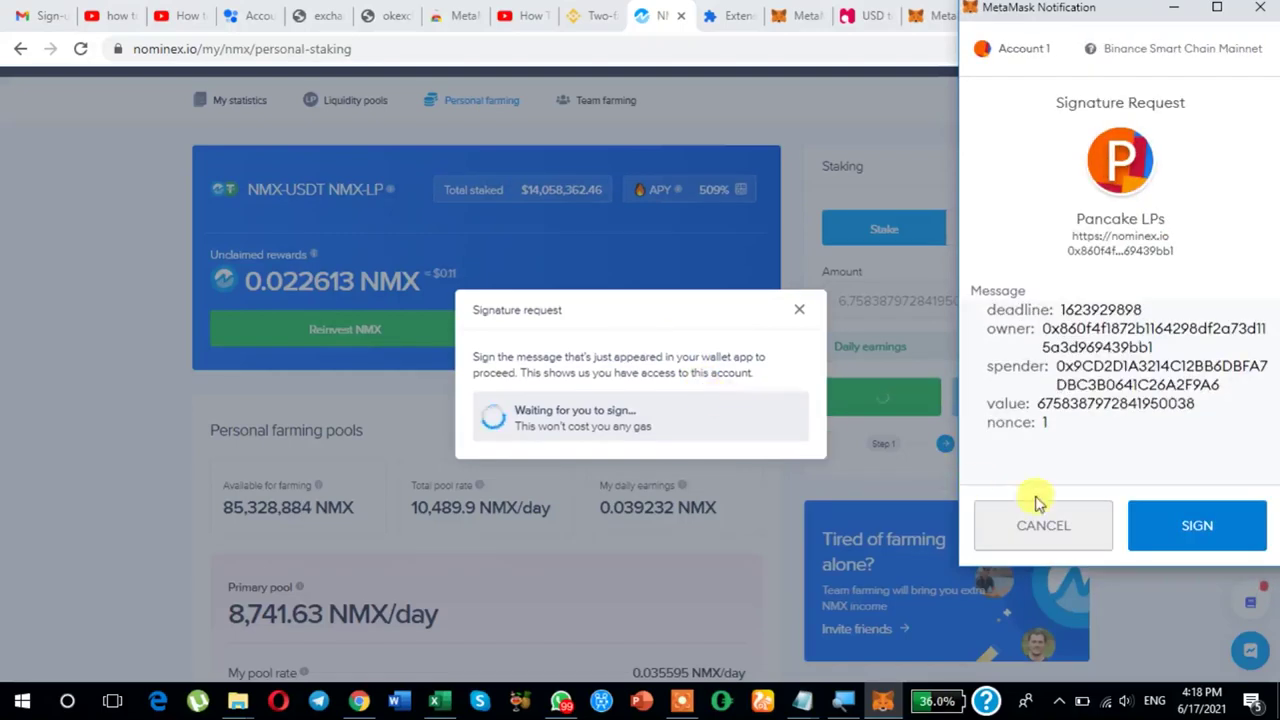
{"action": "left_click", "coordinate": [1160, 524]}
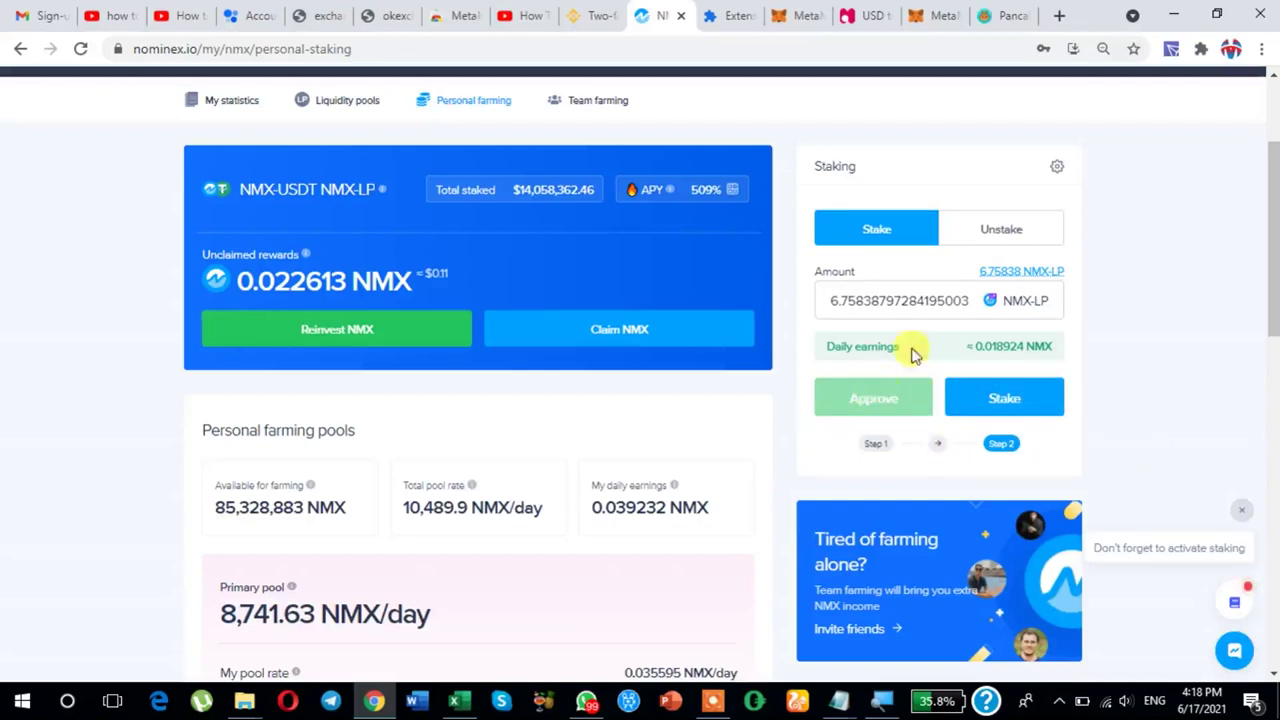
- Stake the 6.75838 NMX-LP and confirm the staking transaction in MetaMask
{"action": "left_click", "coordinate": [1005, 401]}
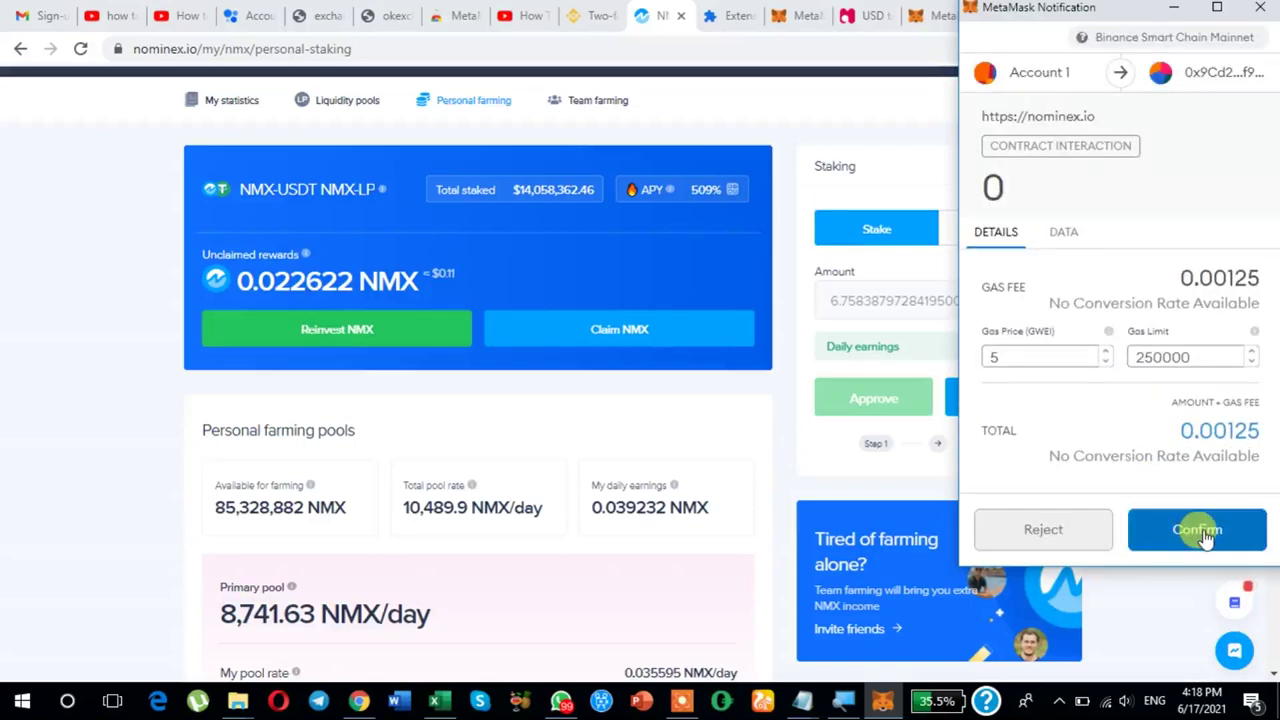
{"action": "left_click", "coordinate": [1200, 531]}
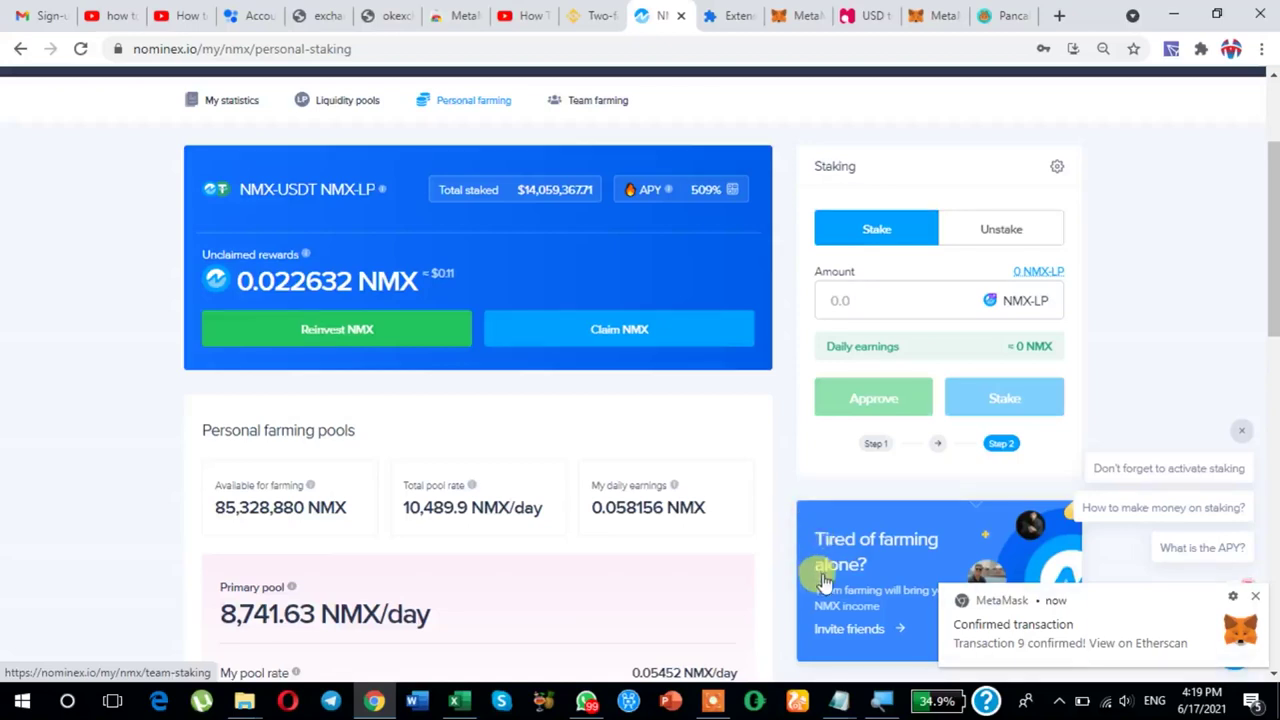
{"action": "scroll", "coordinate": [808, 572], "scroll_direction": "up", "scroll_amount": 1}
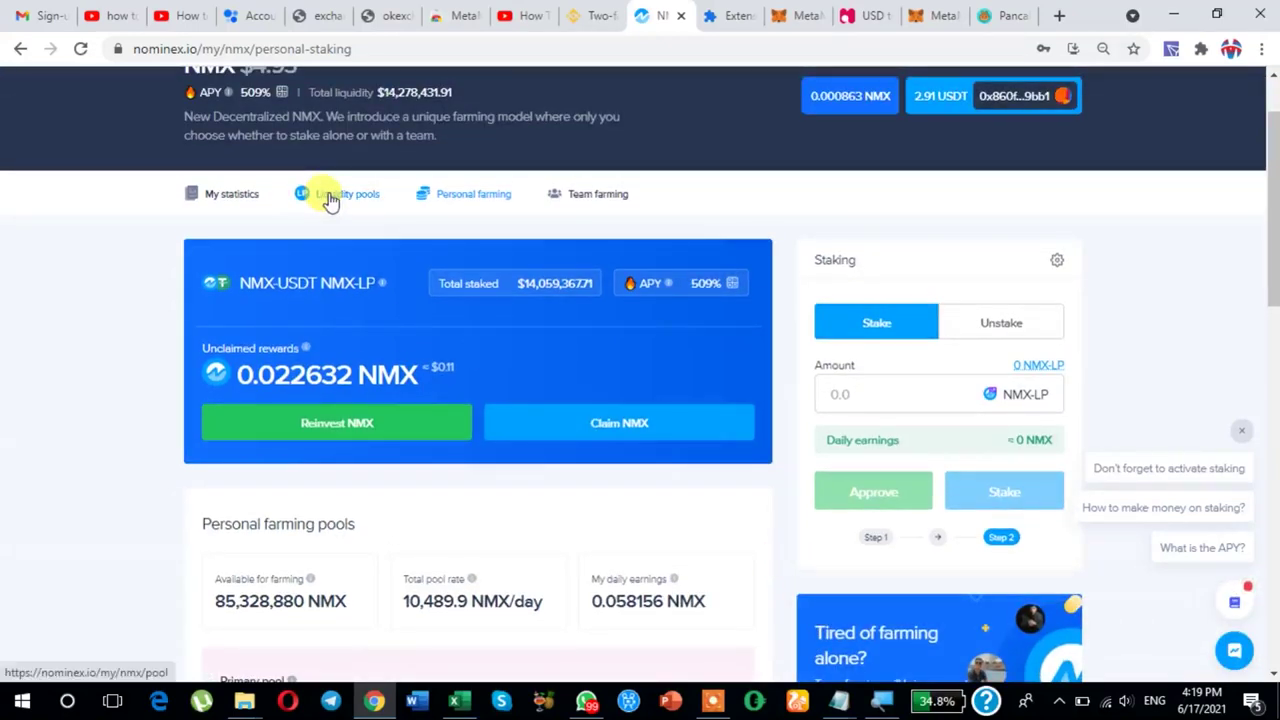
{"action": "left_click", "coordinate": [378, 422]}
{"action": "scroll", "coordinate": [375, 421], "scroll_direction": "up", "scroll_amount": 1}
{"action": "scroll", "coordinate": [385, 425], "scroll_direction": "down", "scroll_amount": 3}
{"action": "scroll", "coordinate": [385, 425], "scroll_direction": "down", "scroll_amount": 5}
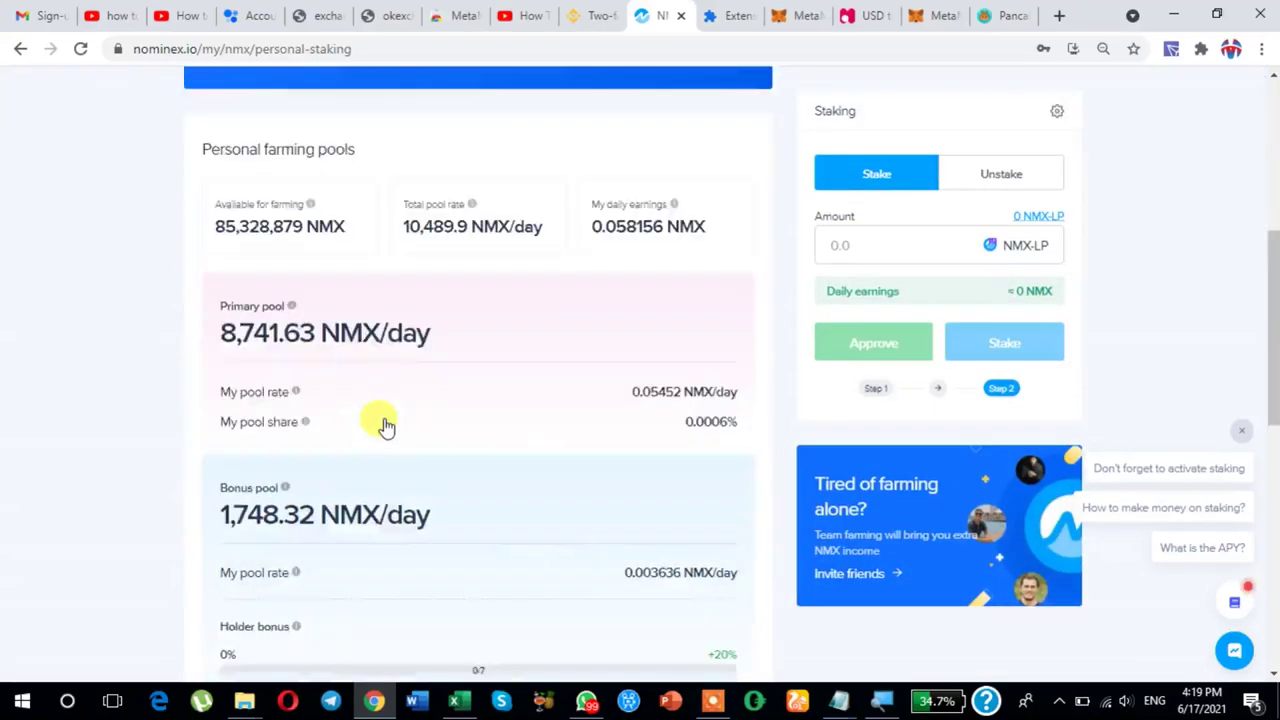
{"action": "scroll", "coordinate": [384, 418], "scroll_direction": "up", "scroll_amount": 3}
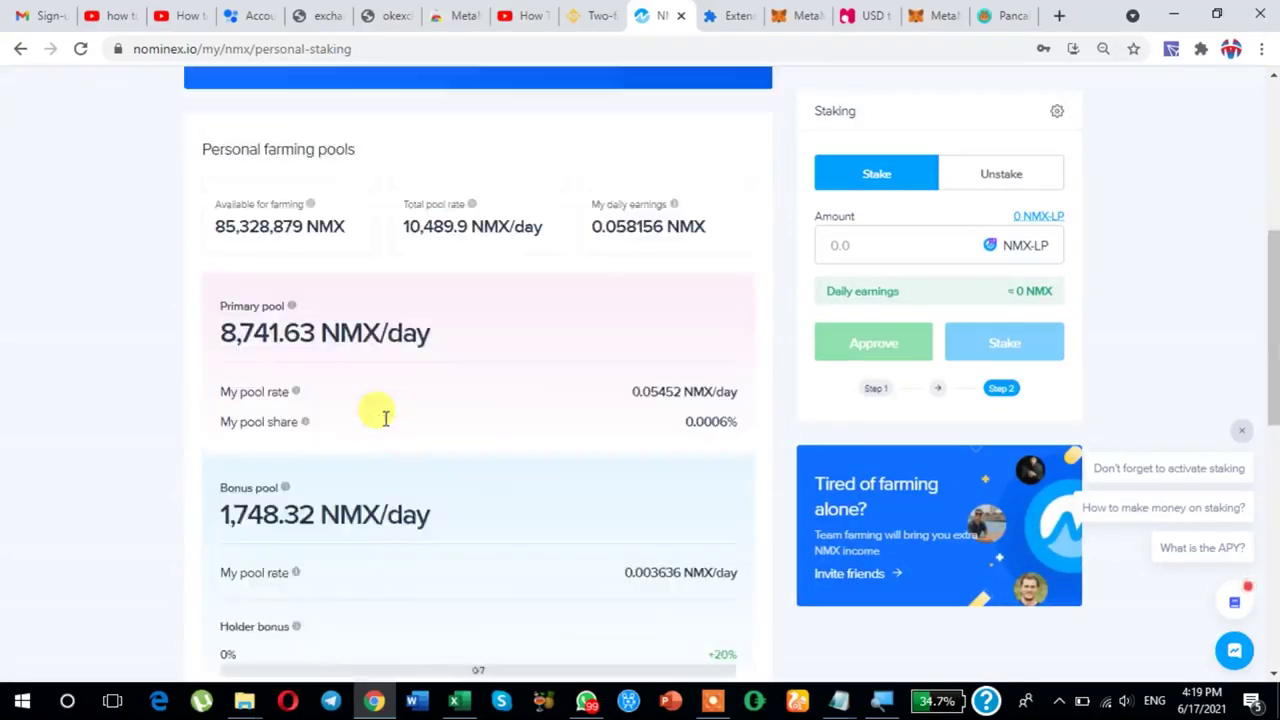
{"action": "scroll", "coordinate": [382, 416], "scroll_direction": "down", "scroll_amount": 3}
{"action": "scroll", "coordinate": [384, 418], "scroll_direction": "down", "scroll_amount": 5}
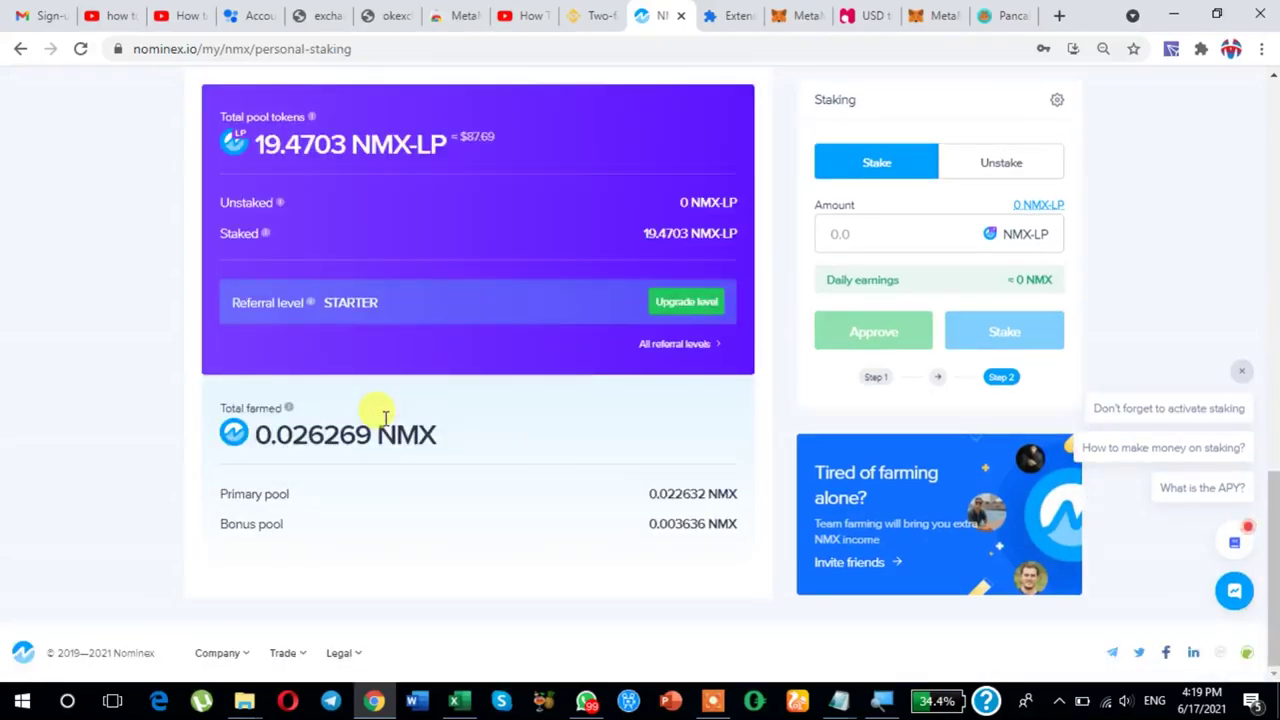
{"action": "scroll", "coordinate": [376, 416], "scroll_direction": "up", "scroll_amount": 2}
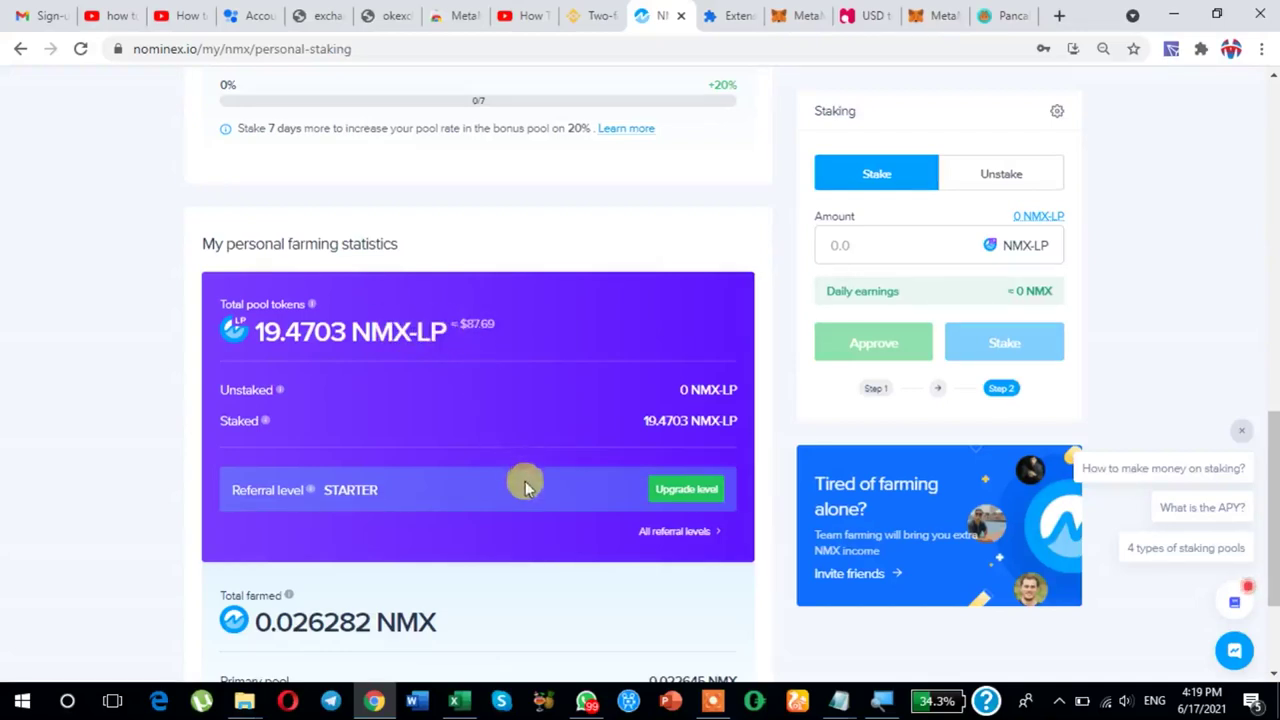
{"action": "left_click", "coordinate": [675, 488]}
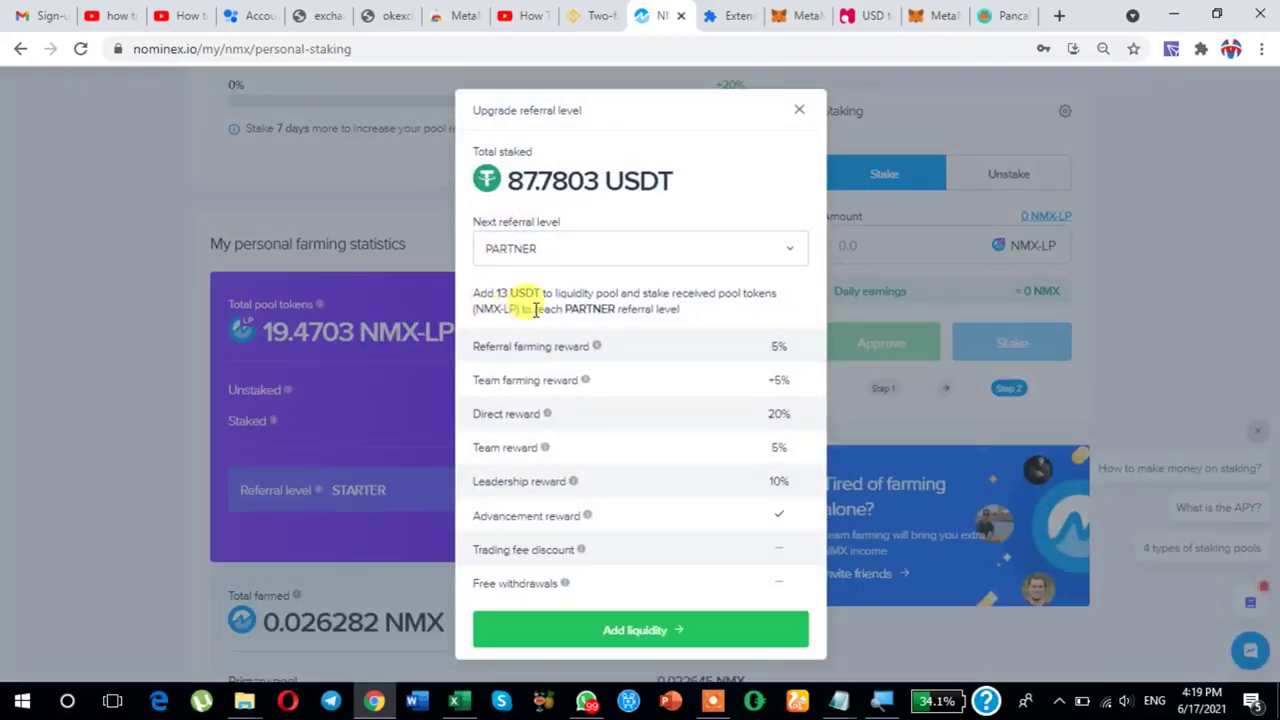
{"action": "left_click", "coordinate": [502, 252]}
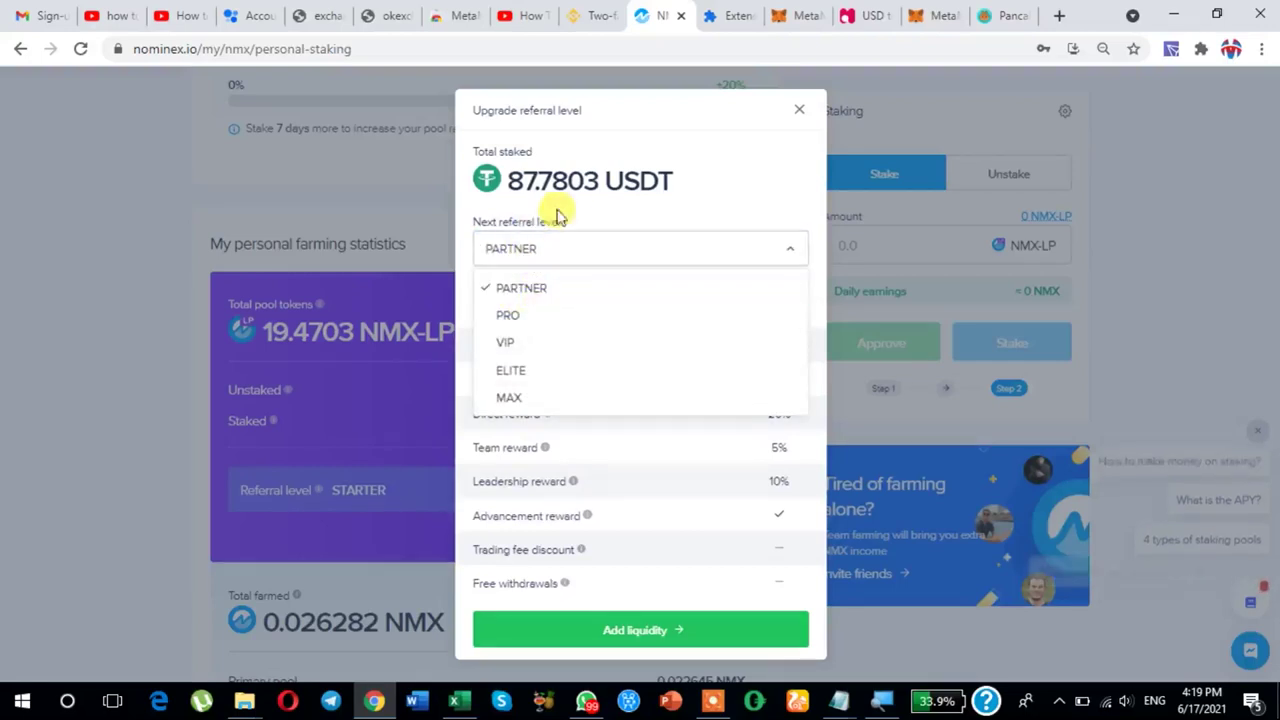
{"action": "left_click", "coordinate": [653, 172]}
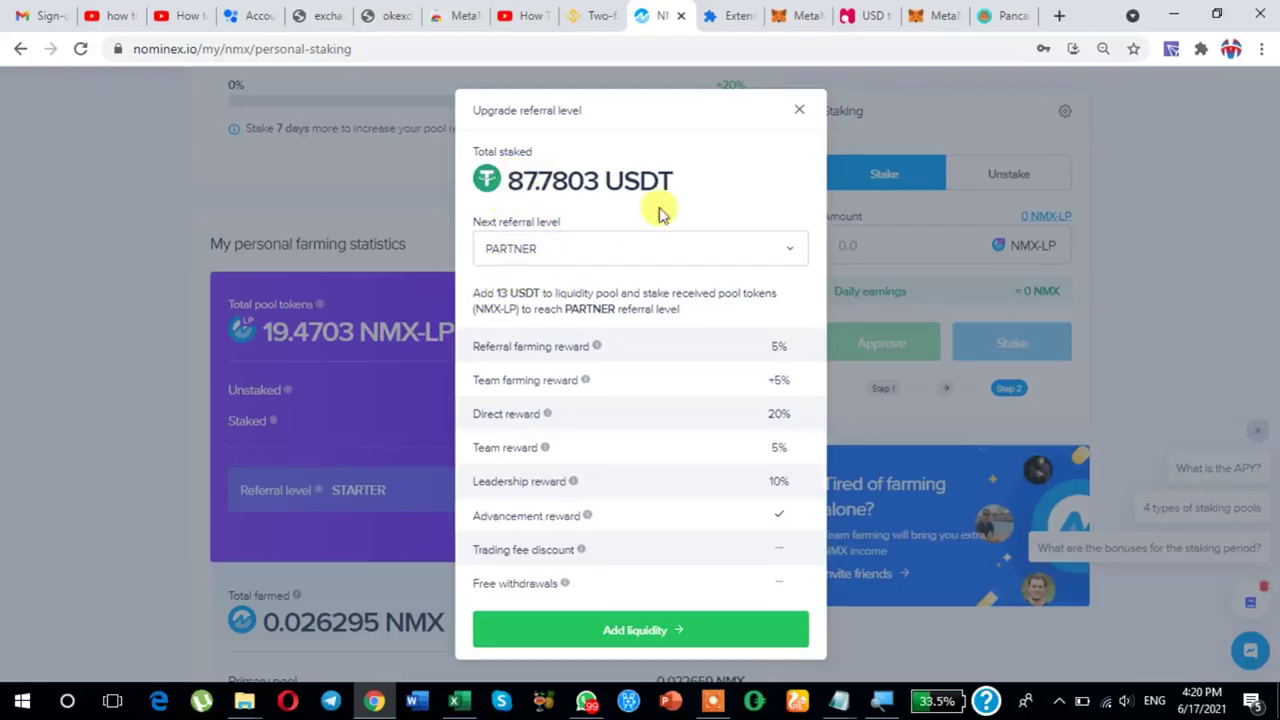
{"action": "left_click", "coordinate": [795, 112]}
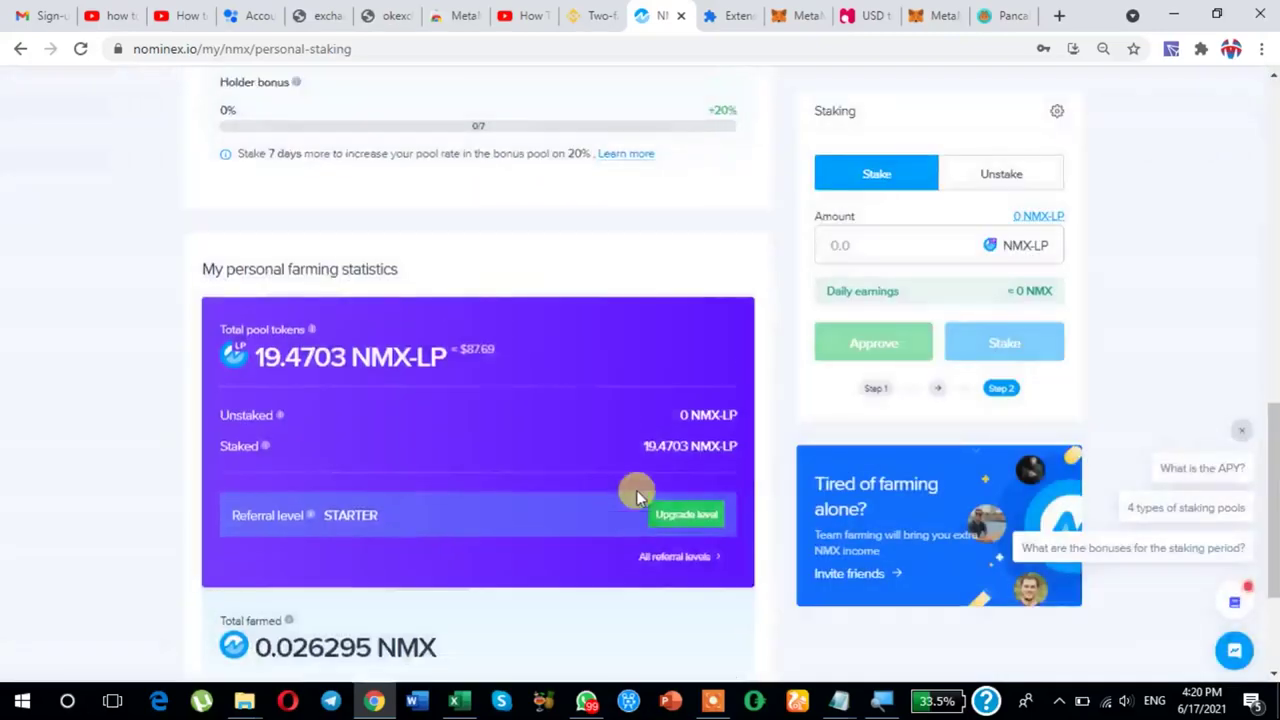
- Review the NMX-USDT pool under Liquidity pools: 19.4703 NMX-LP, 8.88666 NMX and 43.8429 USDT pooled
{"action": "scroll", "coordinate": [637, 495], "scroll_direction": "up", "scroll_amount": 9}
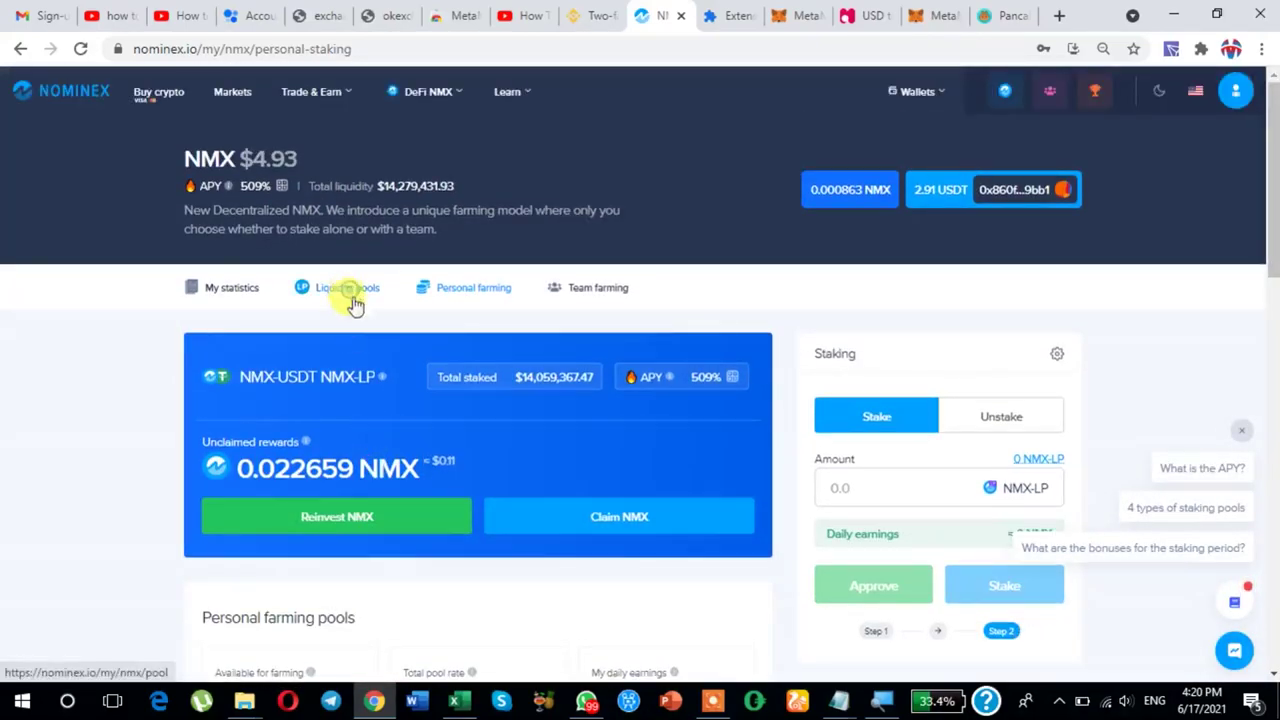
{"action": "left_click", "coordinate": [349, 290]}
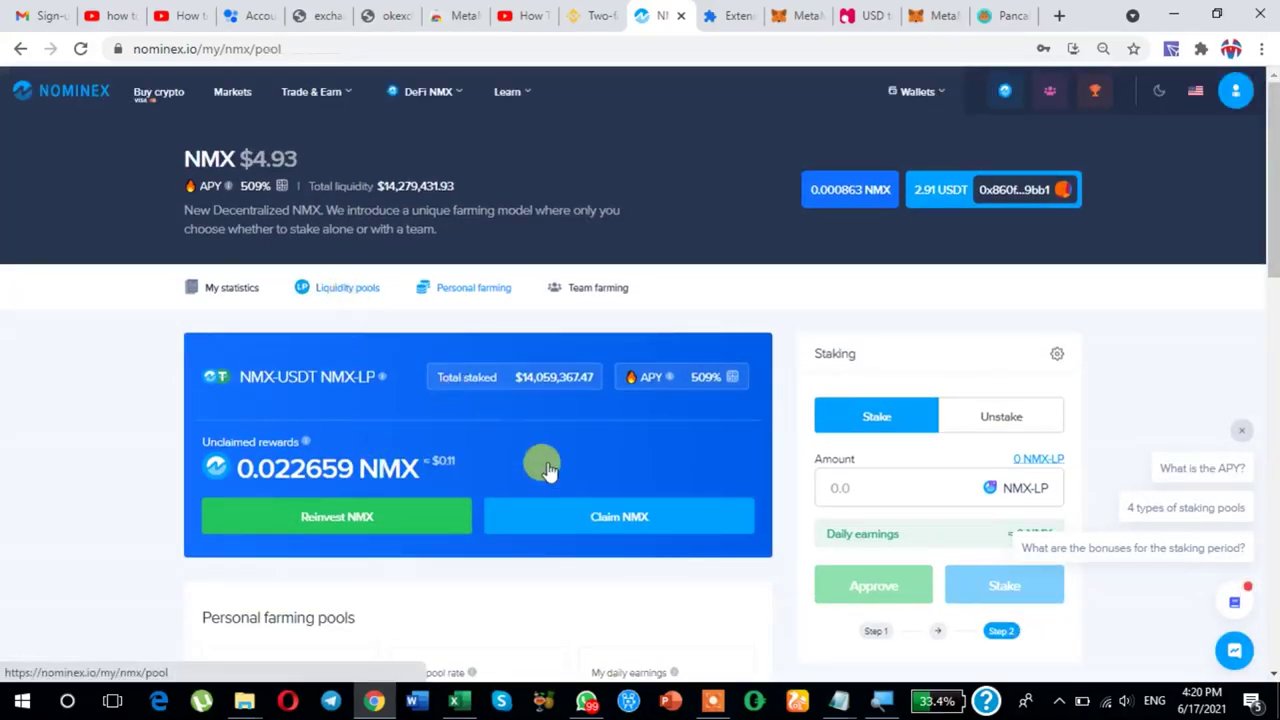
{"action": "scroll", "coordinate": [651, 471], "scroll_direction": "down", "scroll_amount": 3}
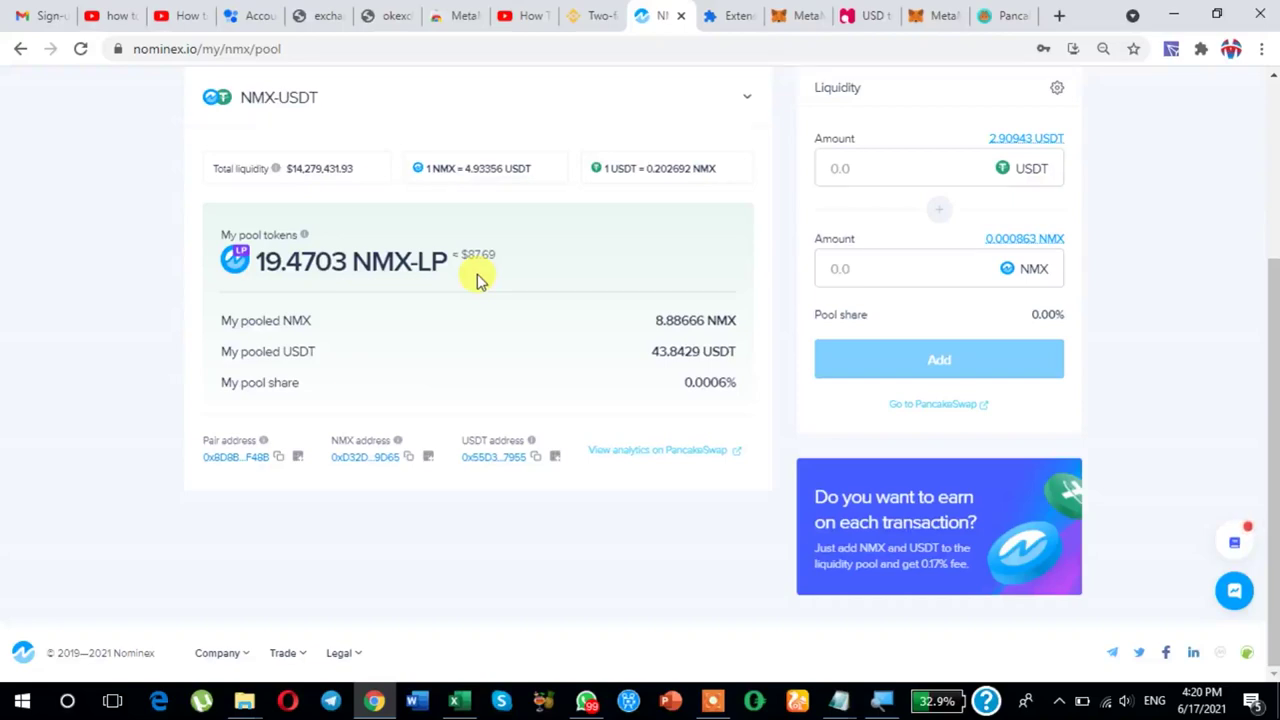
{"action": "left_click_drag", "start_coordinate": [648, 355], "coordinate": [658, 320]}
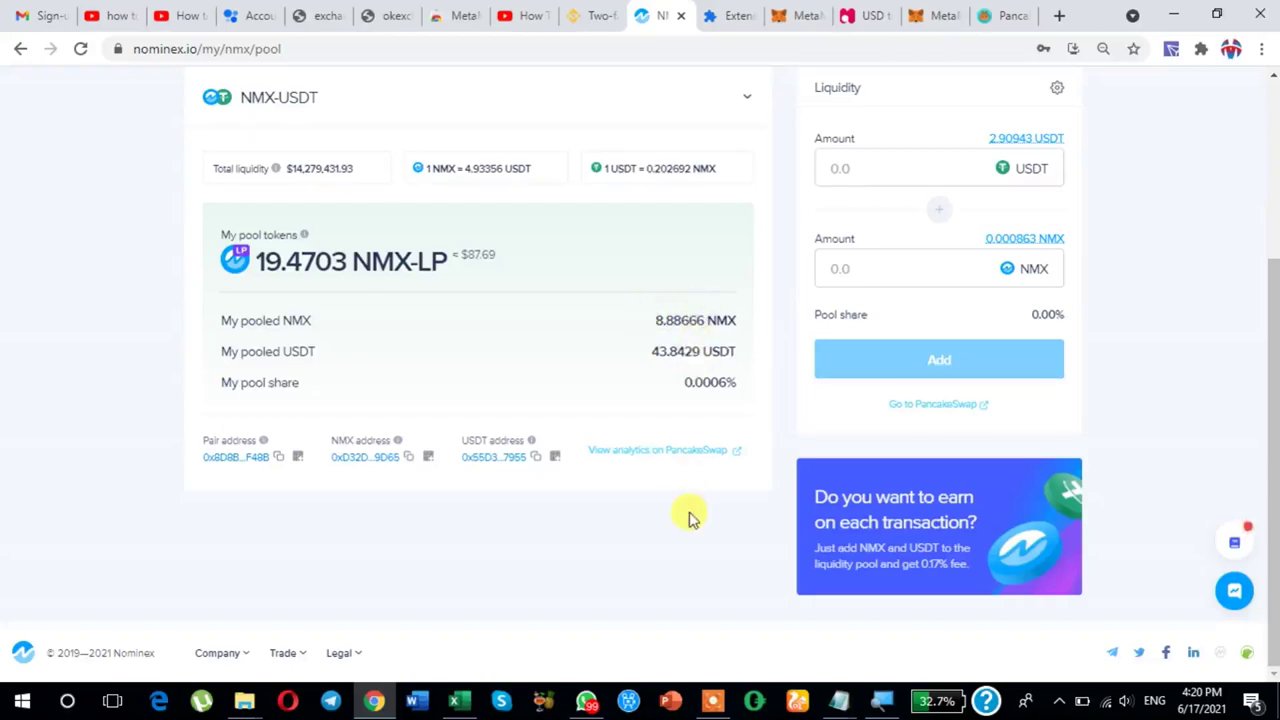
{"action": "scroll", "coordinate": [689, 517], "scroll_direction": "up", "scroll_amount": 1}
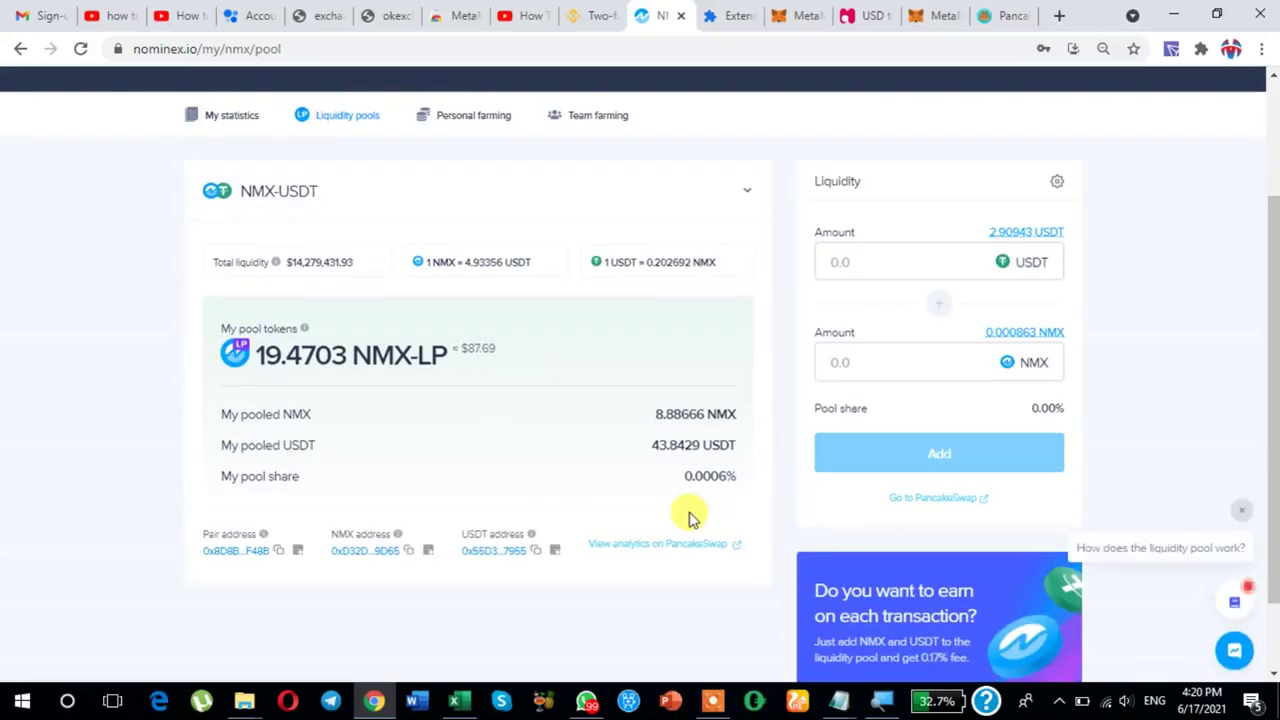
{"action": "scroll", "coordinate": [689, 517], "scroll_direction": "up", "scroll_amount": 2}
{"action": "scroll", "coordinate": [689, 517], "scroll_direction": "down", "scroll_amount": 3}
{"action": "scroll", "coordinate": [689, 517], "scroll_direction": "up", "scroll_amount": 2}
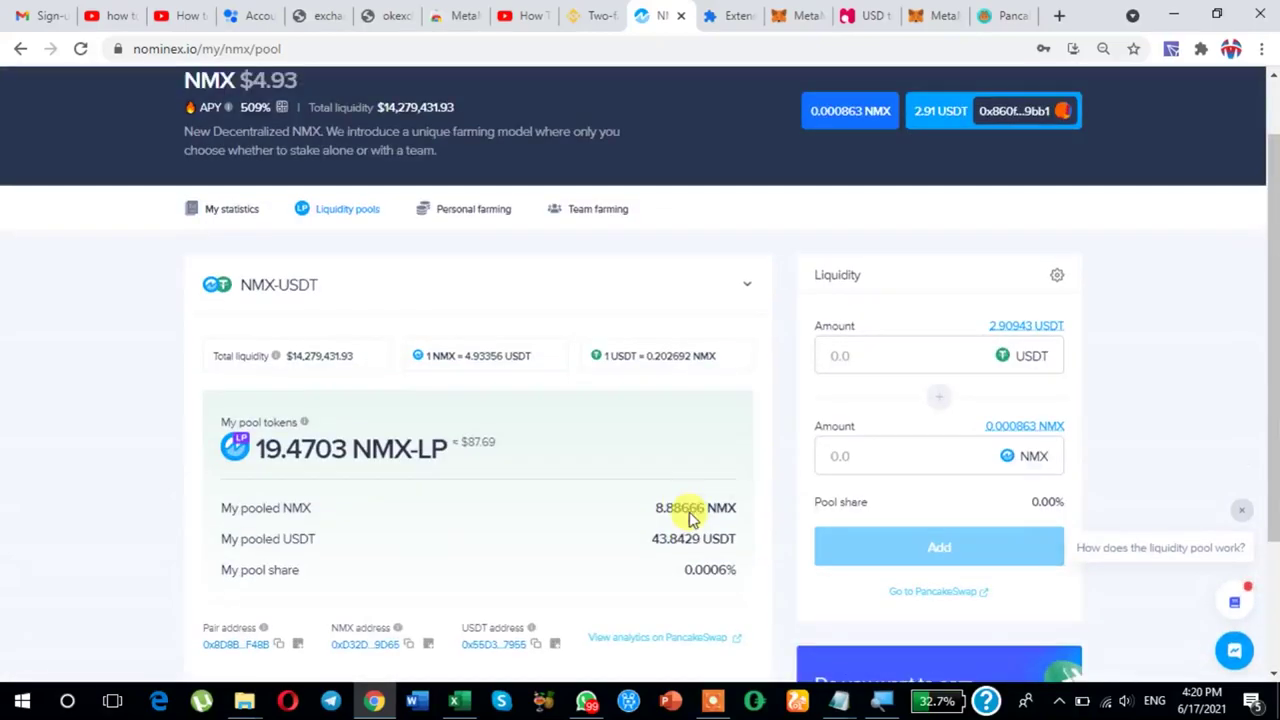
{"action": "scroll", "coordinate": [689, 517], "scroll_direction": "down", "scroll_amount": 2}
{"action": "scroll", "coordinate": [689, 517], "scroll_direction": "up", "scroll_amount": 3}
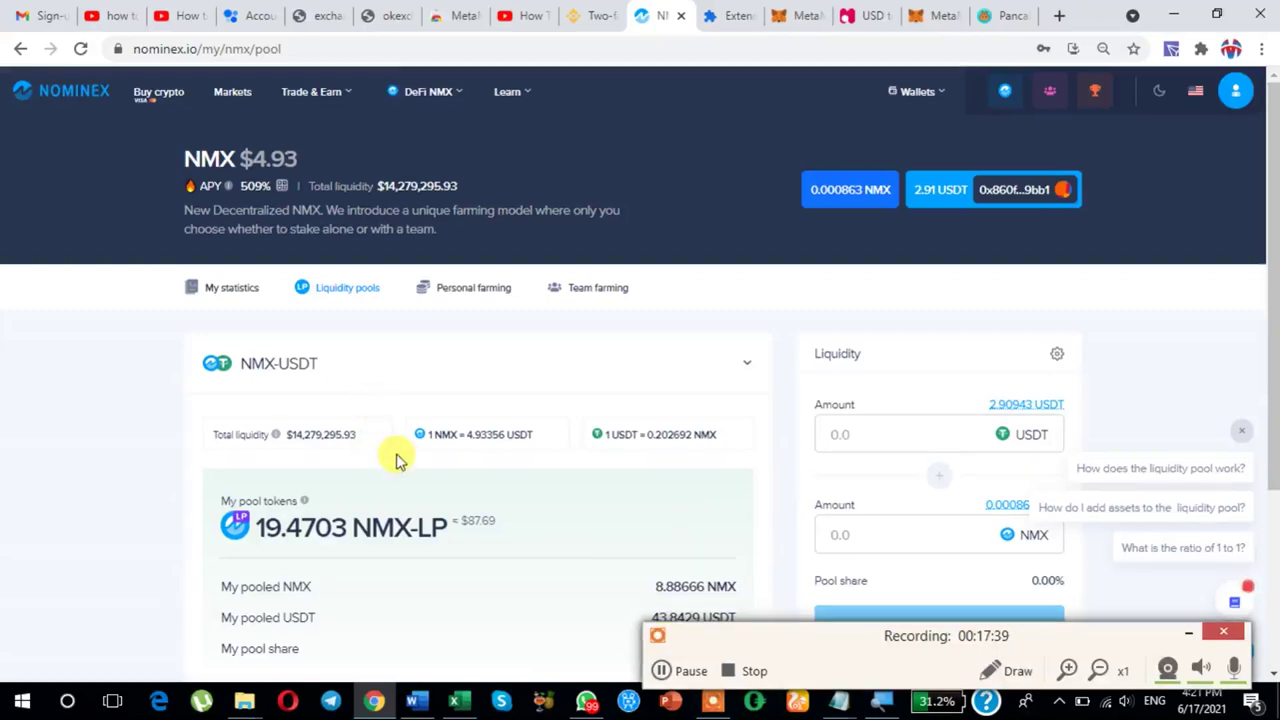
- Switch to the 'Referral links nmx binance' Word document and place the cursor before Nominex Exchange
{"action": "left_click", "coordinate": [430, 703]}
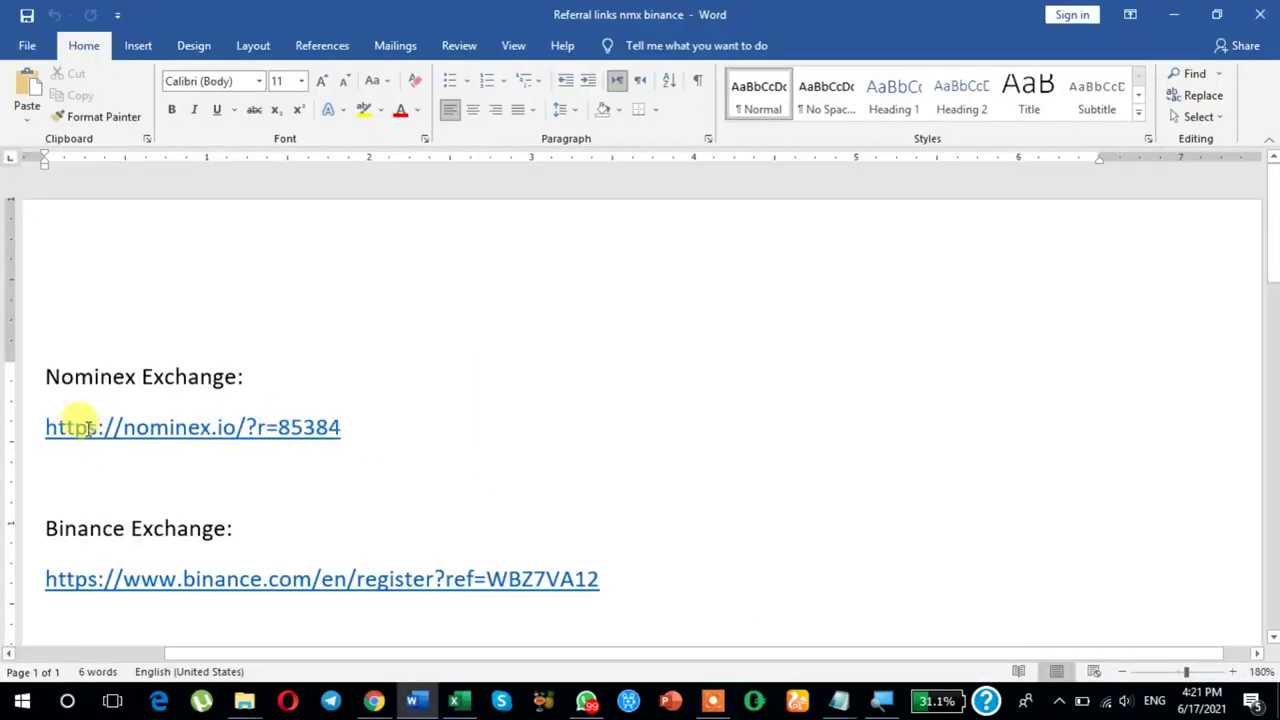
{"action": "left_click", "coordinate": [46, 376]}
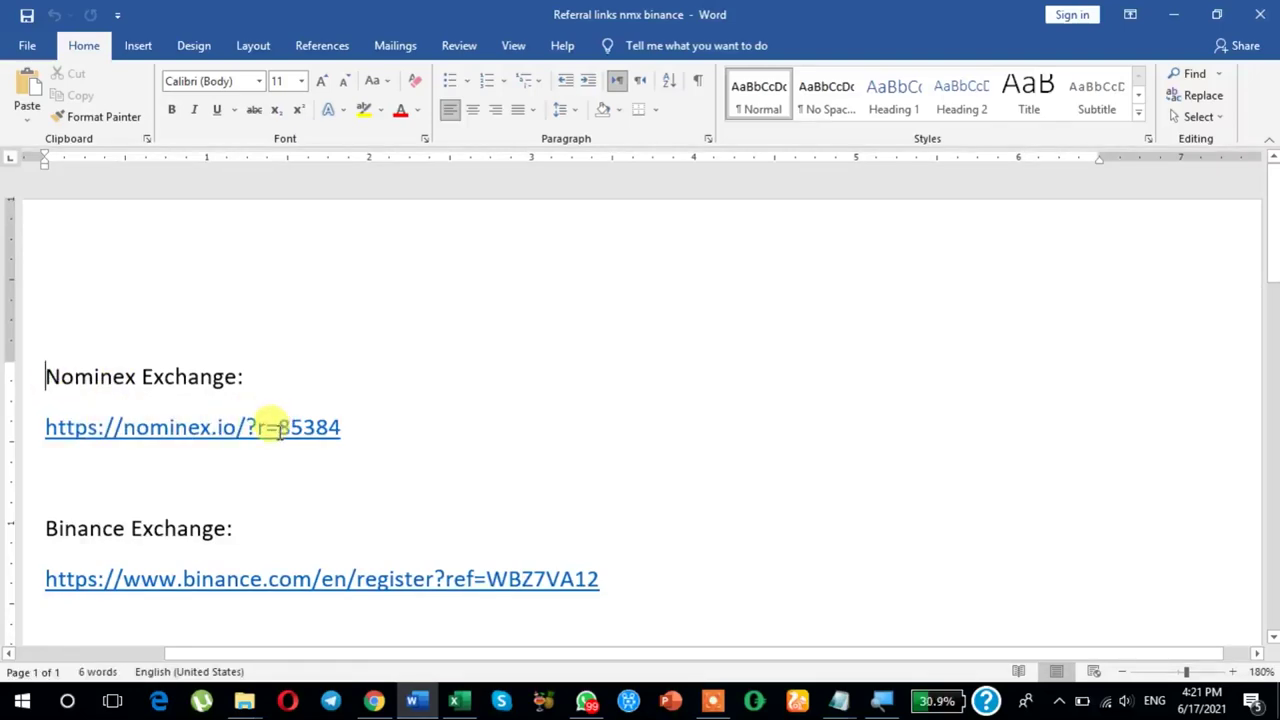